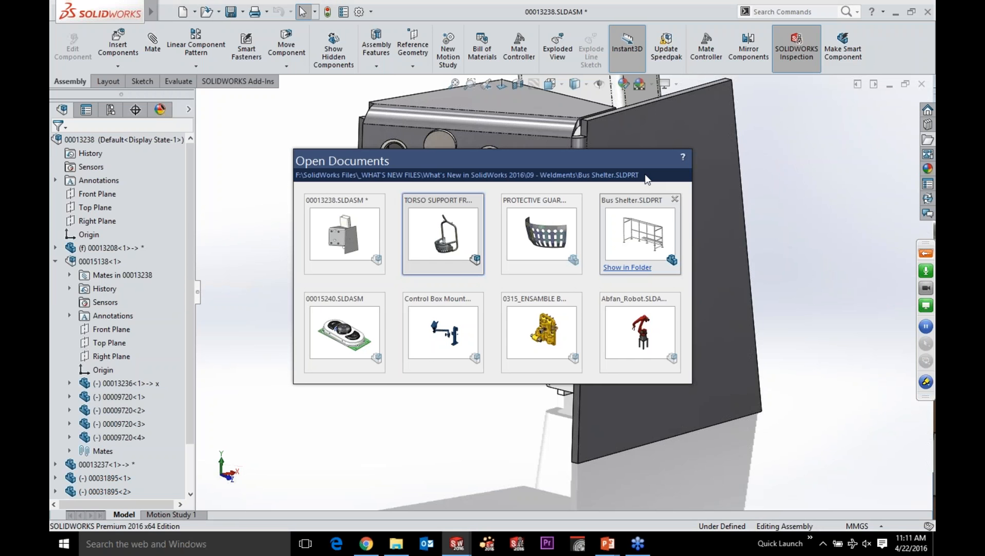
Open Bus Shelter.SLDPRT and display its saved Beam 3D view
{"action": "left_click", "coordinate": [640, 233]}
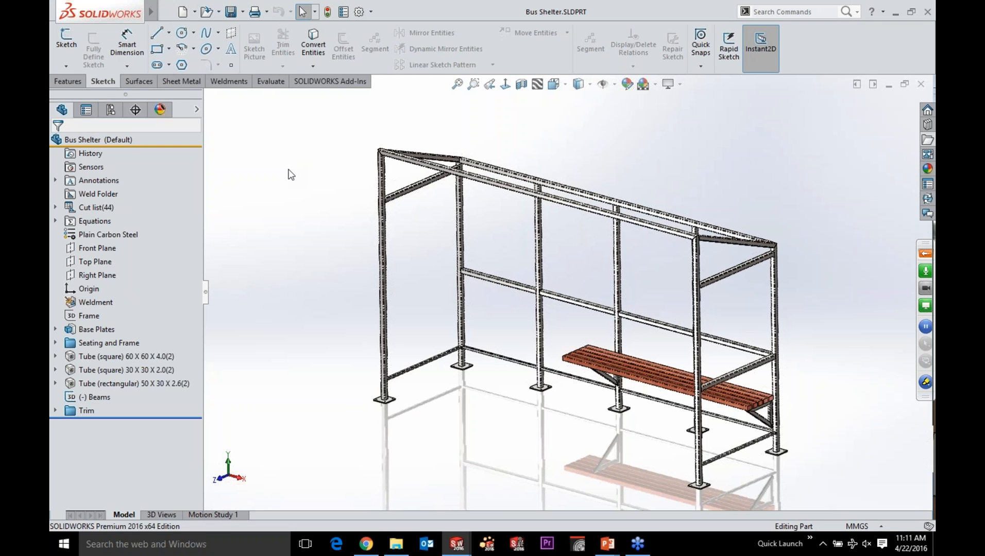
{"action": "left_click", "coordinate": [164, 514]}
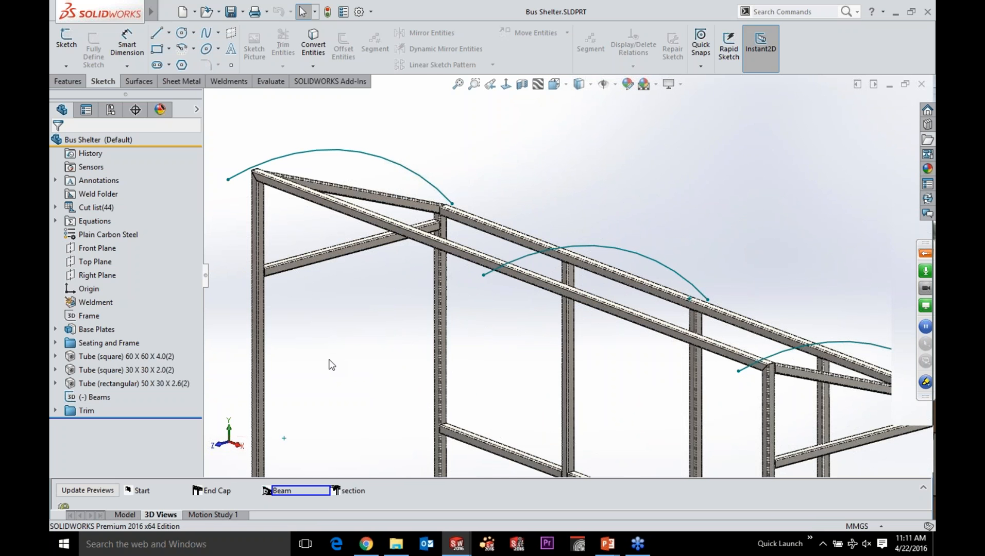
Add iso rectangular tube structural members, size 70 x 40 x 3.2, along the three roof arcs as separate groups
{"action": "left_click", "coordinate": [230, 81]}
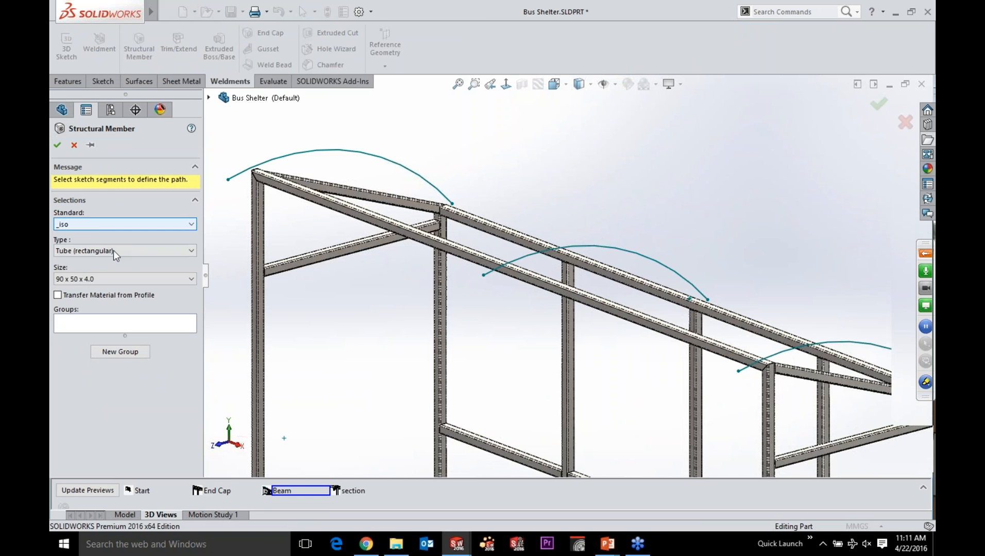
{"action": "left_click", "coordinate": [153, 280]}
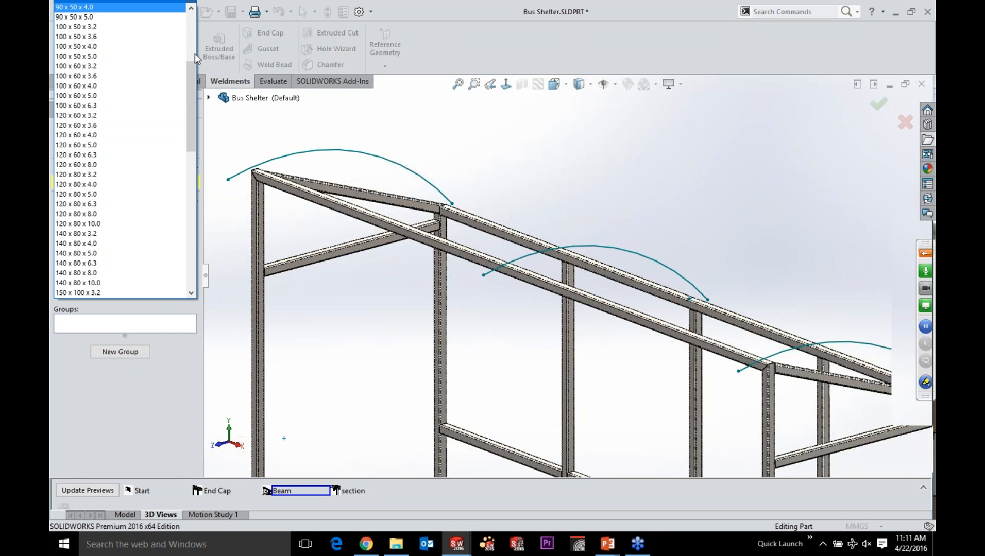
{"action": "scroll", "coordinate": [195, 53], "scroll_direction": "up", "scroll_amount": 5}
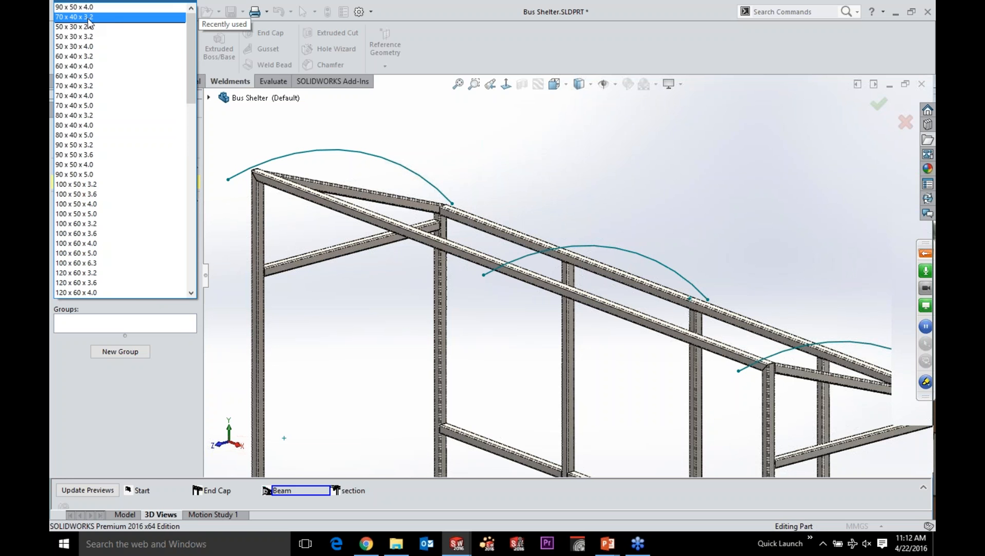
{"action": "left_click", "coordinate": [284, 176]}
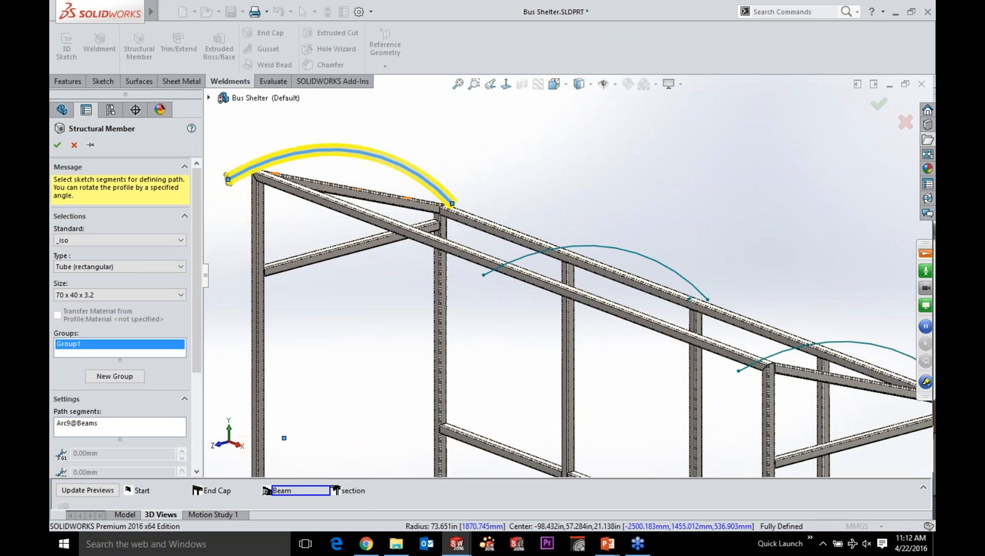
{"action": "left_click", "coordinate": [592, 246]}
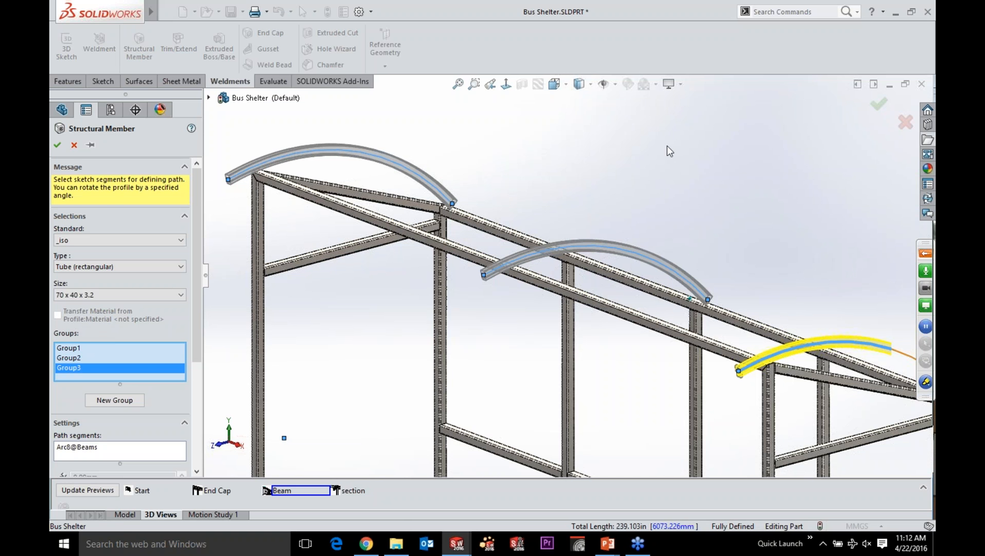
{"action": "key", "text": "Return"}
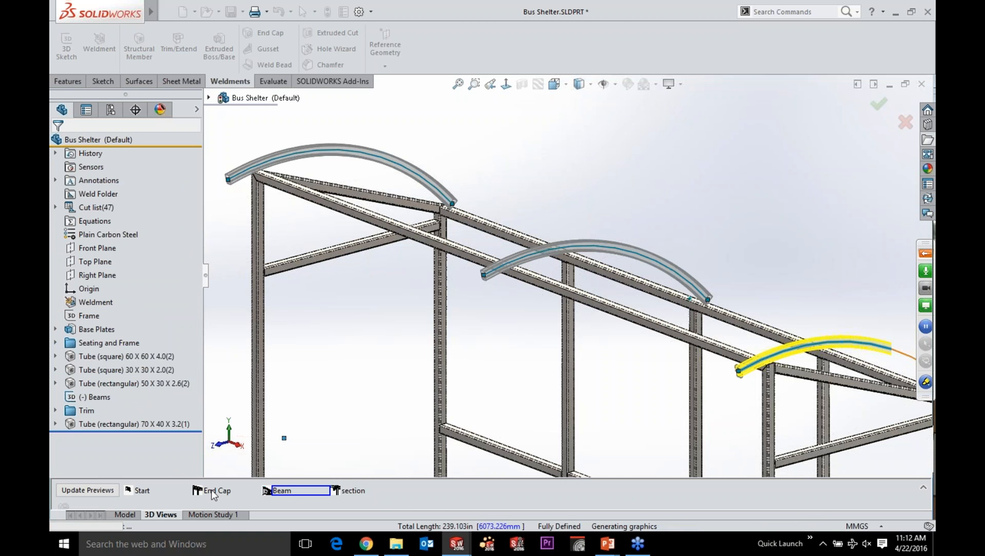
Add a 5 mm thick internal end cap to the open end of the curved roof beam, with a 5 mm inset distance
{"action": "left_click", "coordinate": [212, 491]}
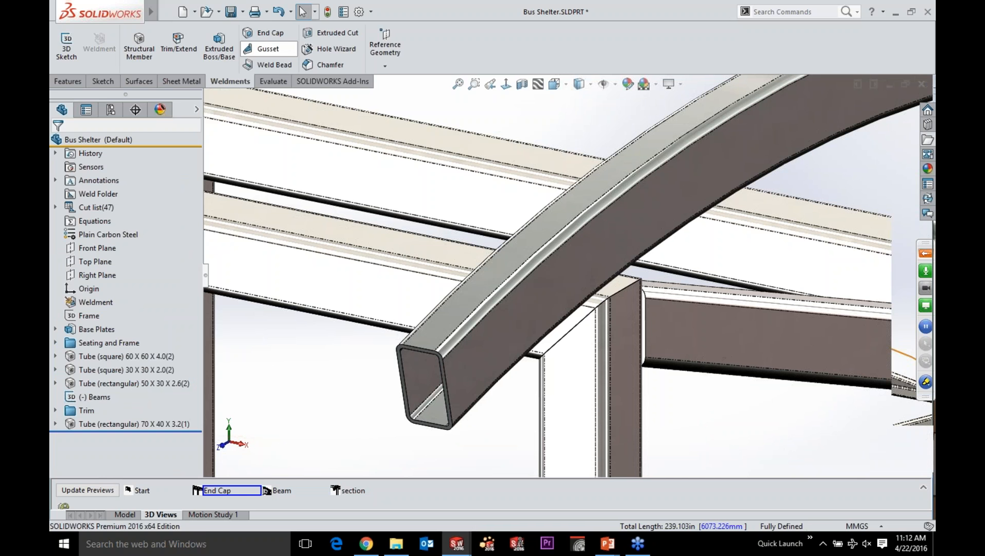
{"action": "left_click", "coordinate": [263, 33]}
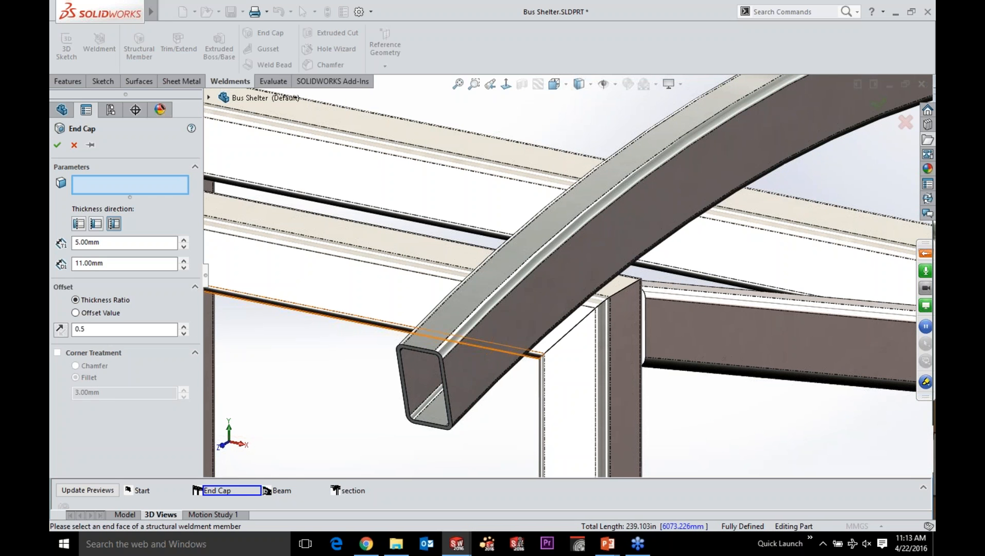
{"action": "left_click", "coordinate": [404, 371]}
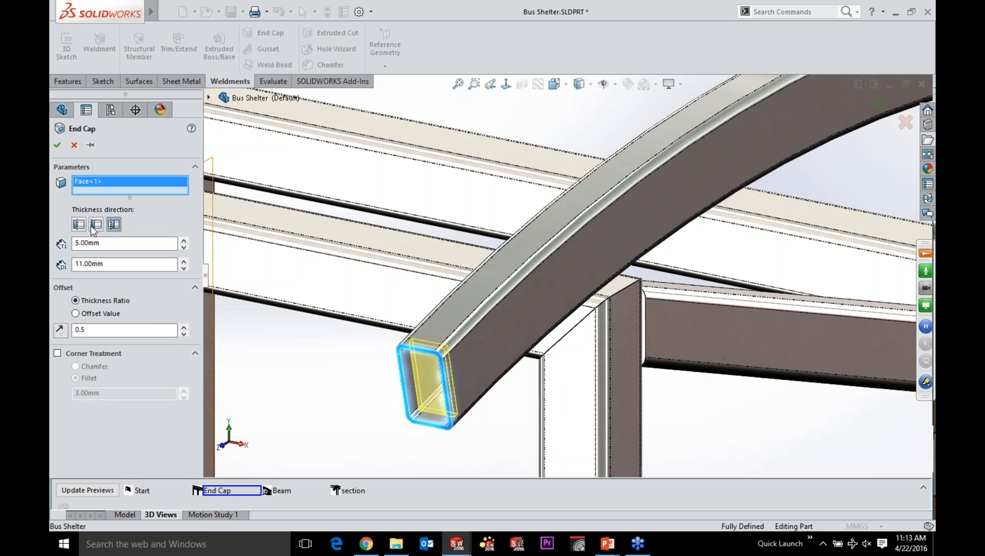
{"action": "left_click", "coordinate": [87, 225]}
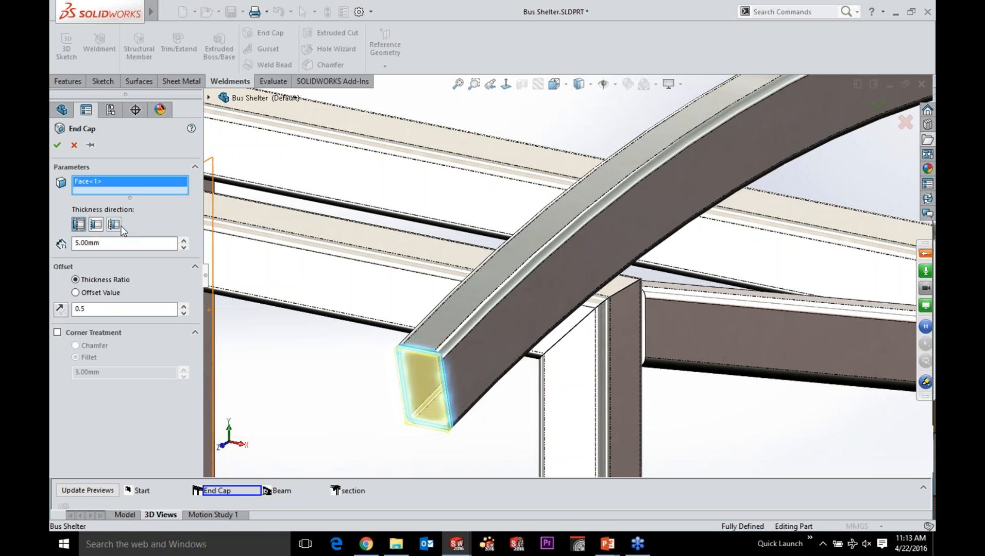
{"action": "left_click", "coordinate": [95, 224]}
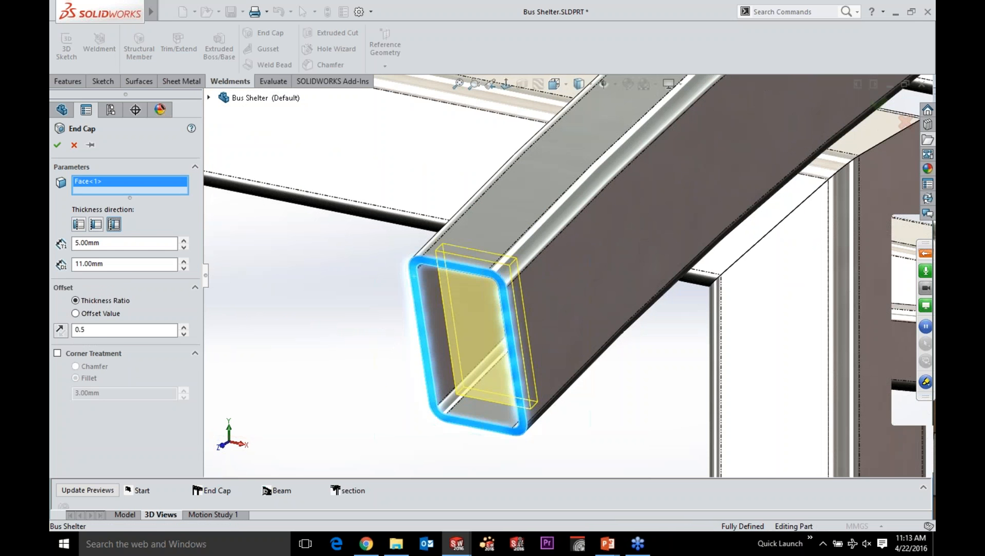
{"action": "scroll", "coordinate": [385, 426], "scroll_direction": "down", "scroll_amount": 1}
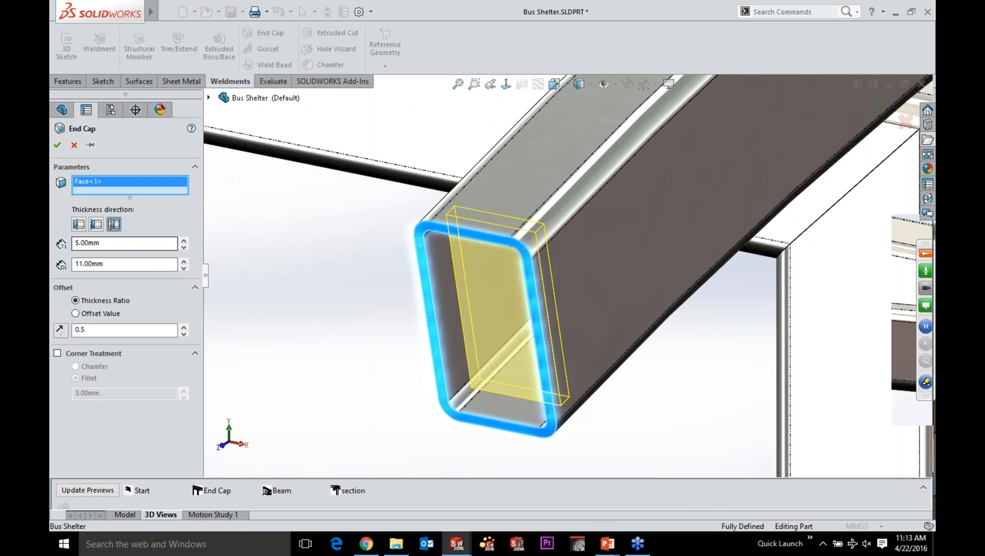
{"action": "left_click", "coordinate": [88, 263]}
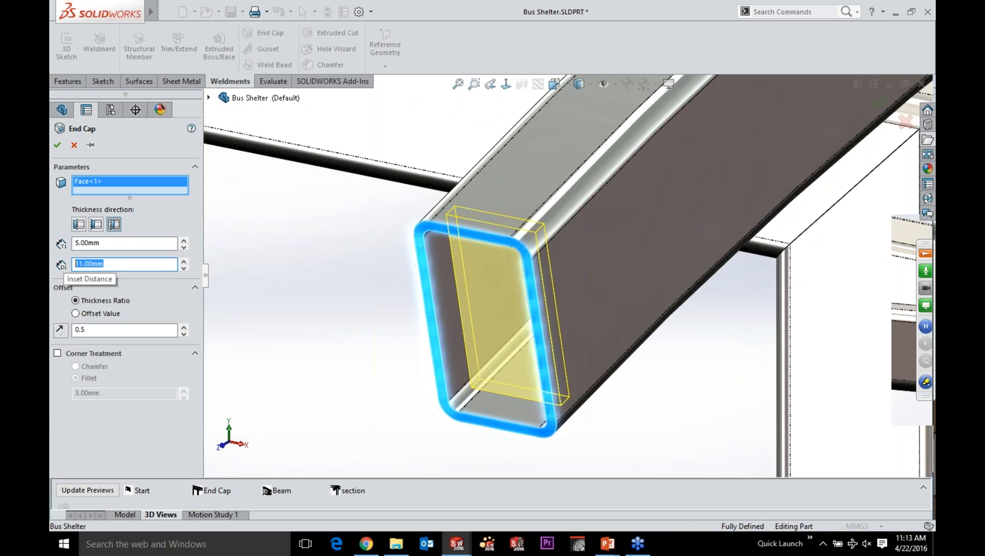
{"action": "type", "text": "5"}
{"action": "key", "text": "Return"}
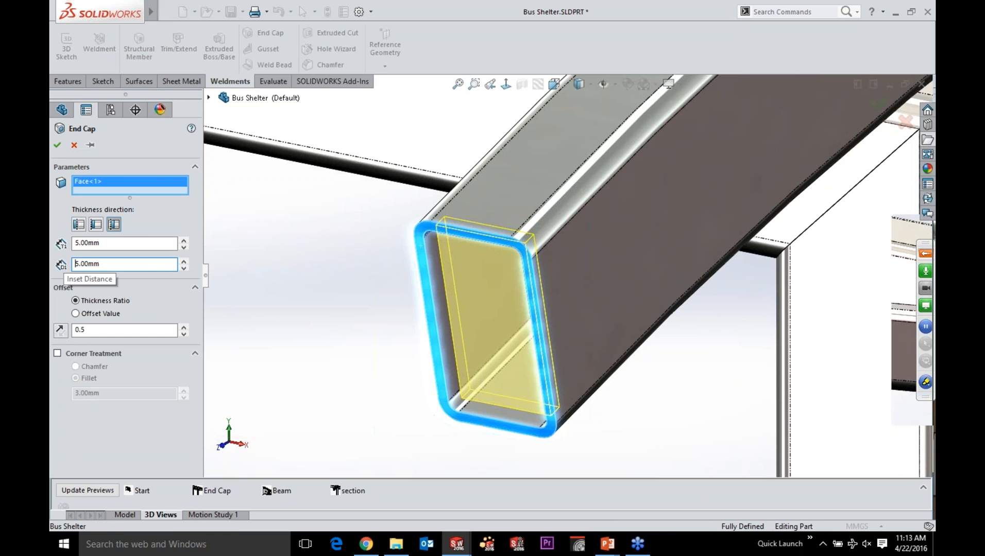
{"action": "key", "text": "Return"}
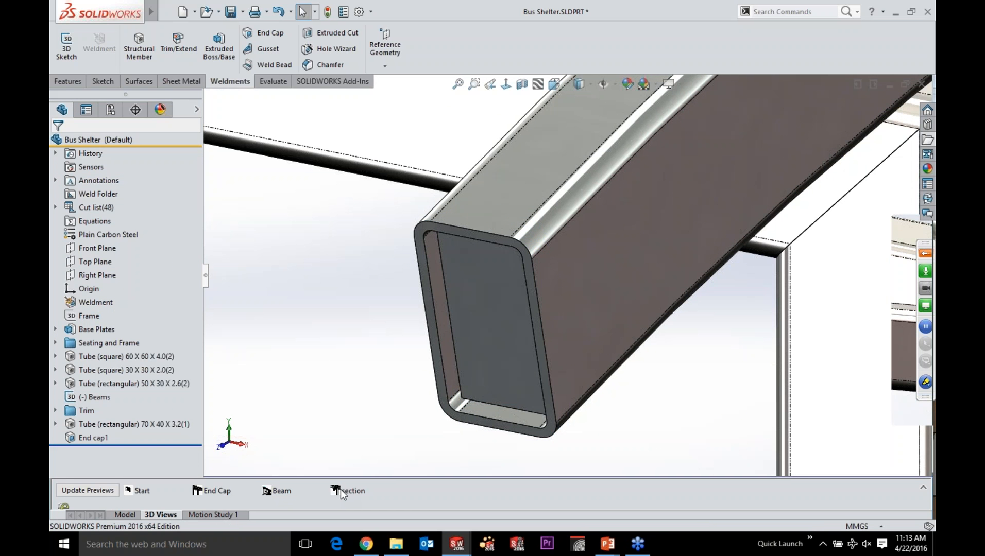
Examine the end cap's position inside the curved beam using the saved section view
{"action": "left_click", "coordinate": [340, 491]}
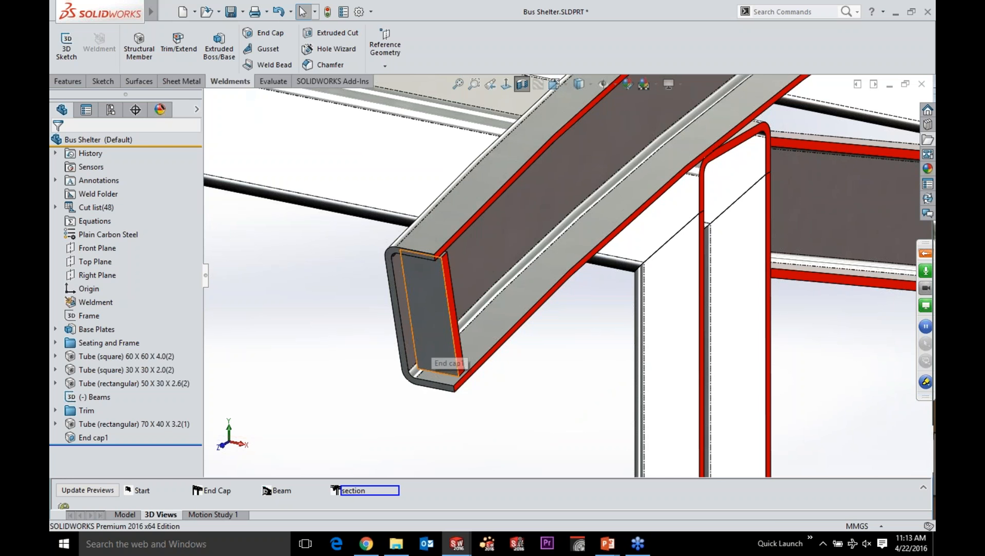
{"action": "left_click", "coordinate": [443, 360]}
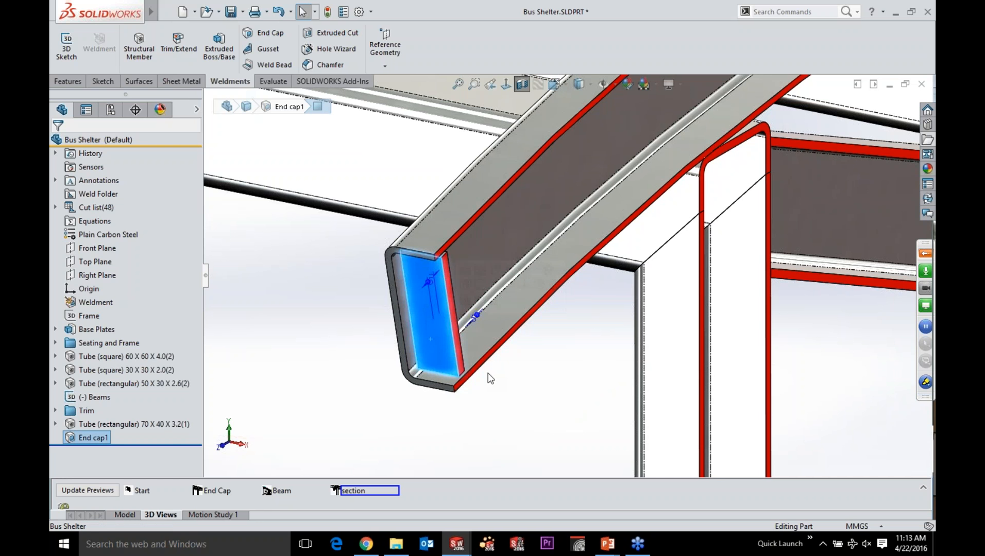
{"action": "left_click", "coordinate": [426, 288]}
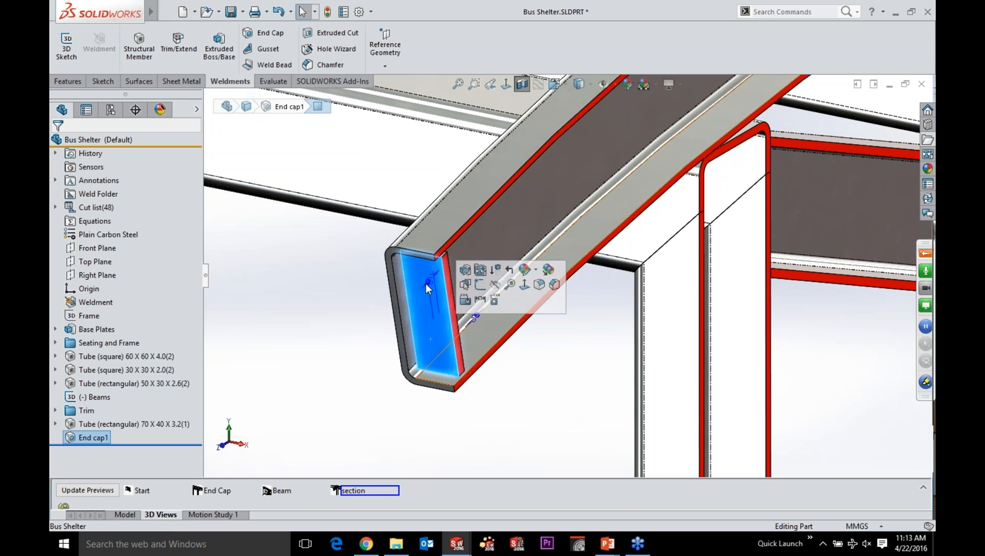
{"action": "left_click", "coordinate": [425, 284]}
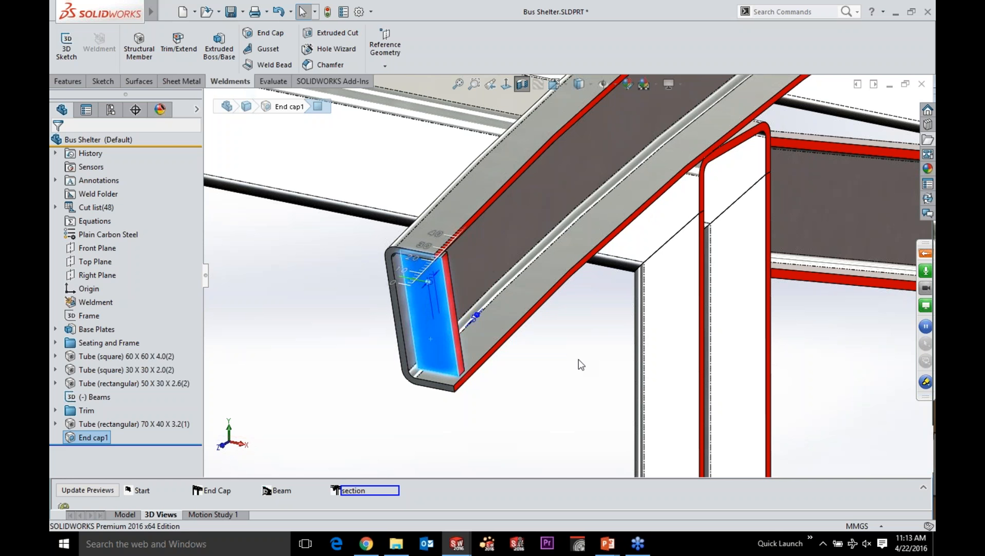
{"action": "left_click_drag", "start_coordinate": [581, 365], "coordinate": [578, 365]}
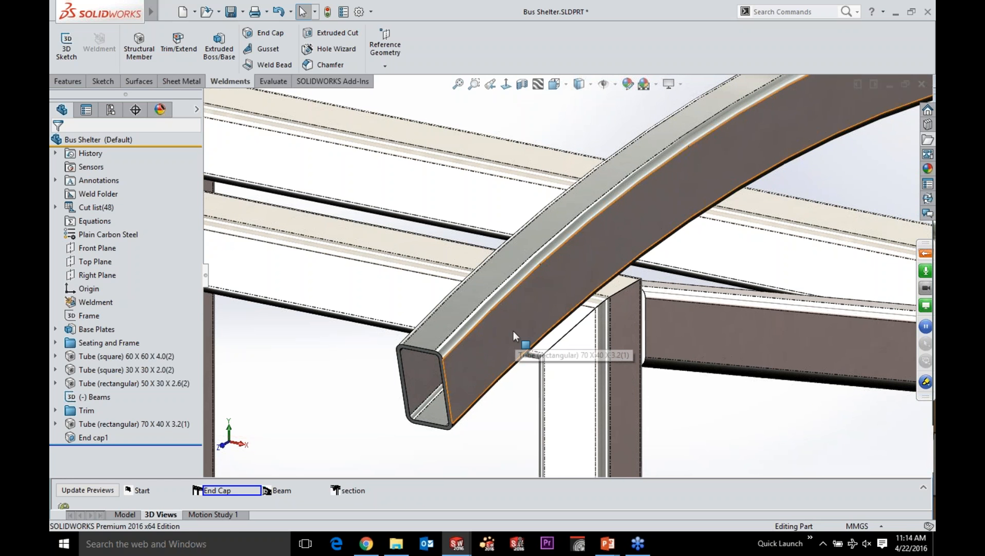
Hide the curved roof beam, its end cap and the neighbouring frame tubes
{"action": "key", "text": "Tab"}
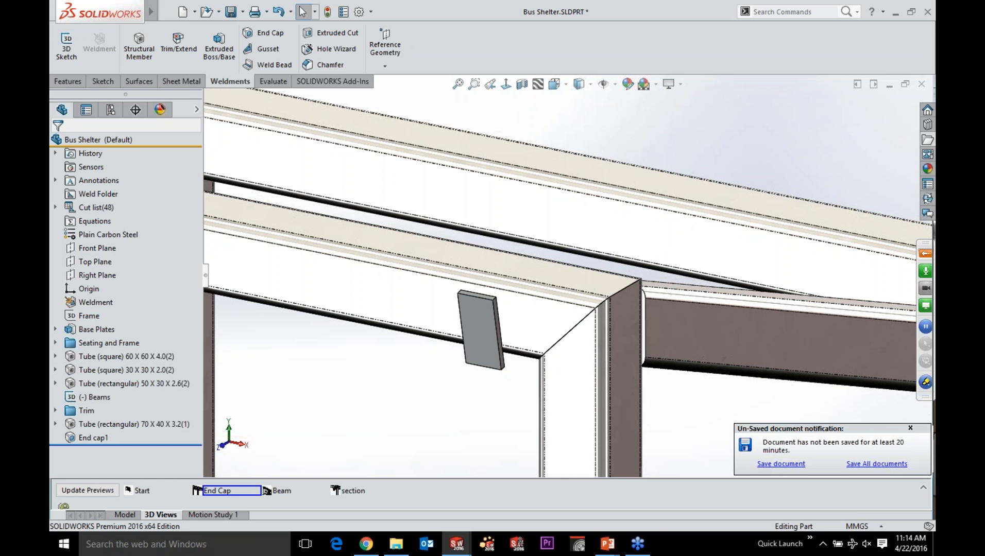
{"action": "key", "text": "Tab"}
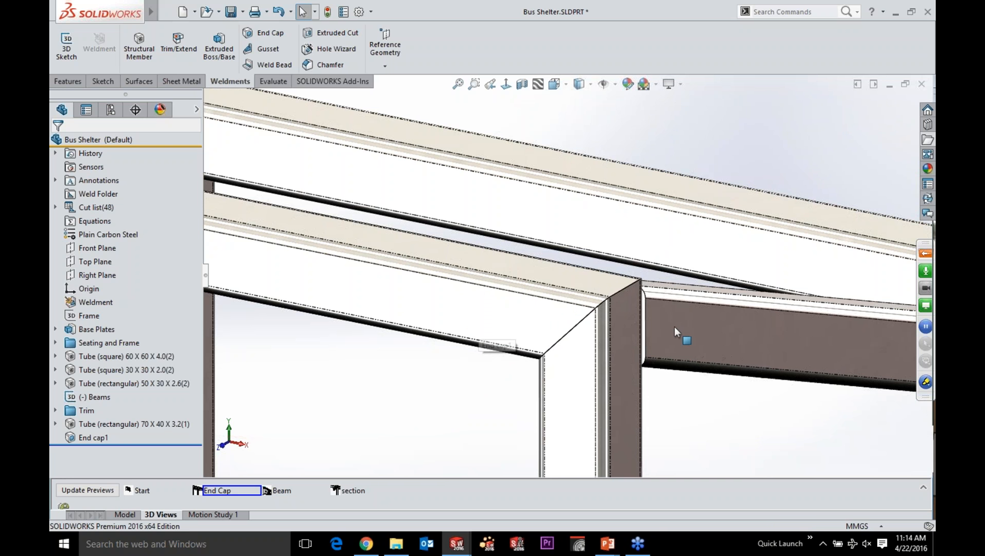
{"action": "key", "text": "Tab"}
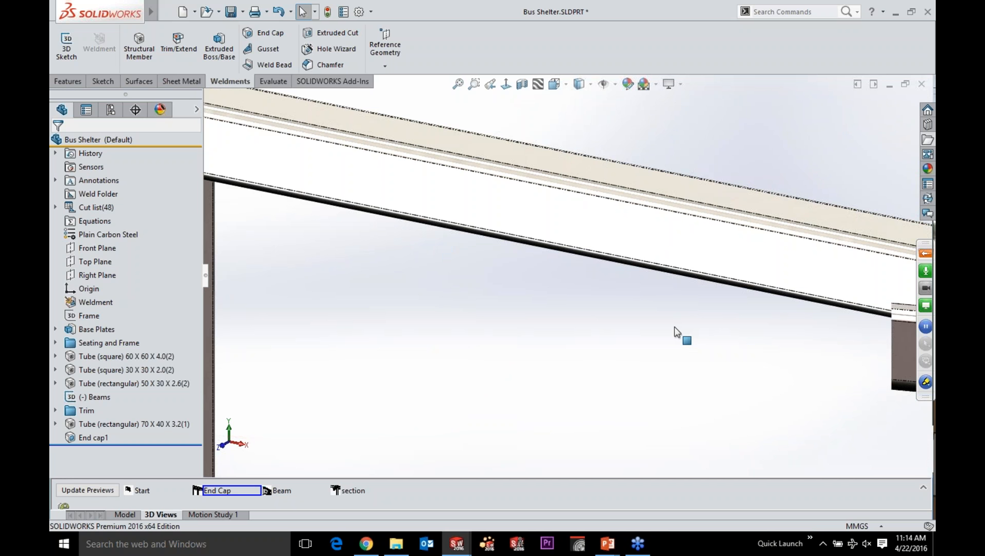
Show the hidden frame tubes, curved beam, end cap and corner post again
{"action": "key", "text": "shift+Tab"}
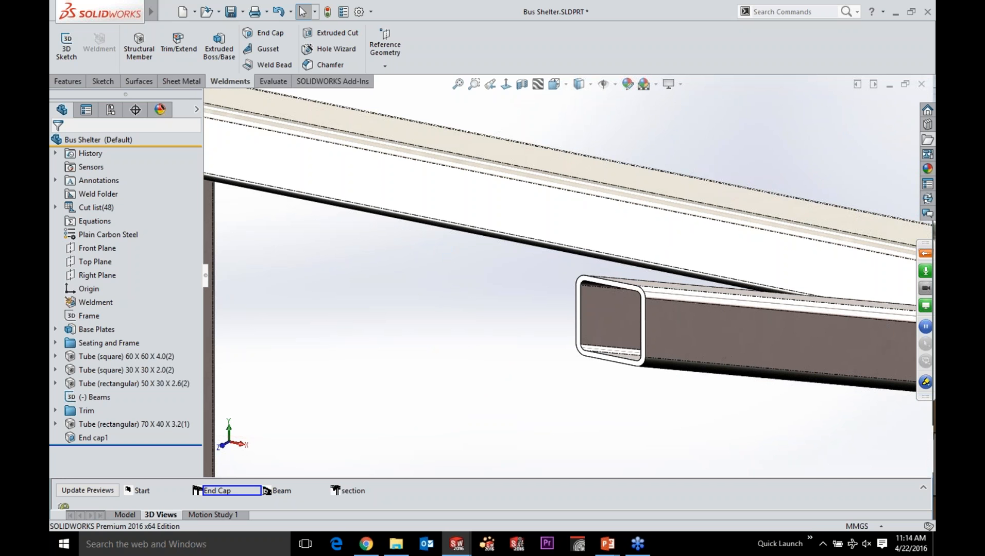
{"action": "key", "text": "shift+Tab"}
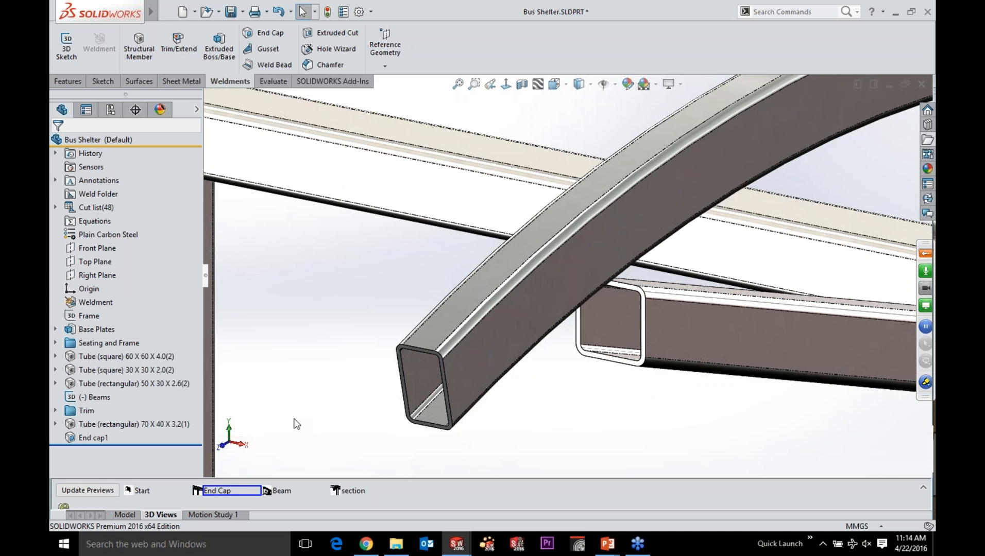
{"action": "key", "text": "ctrl+shift+Tab"}
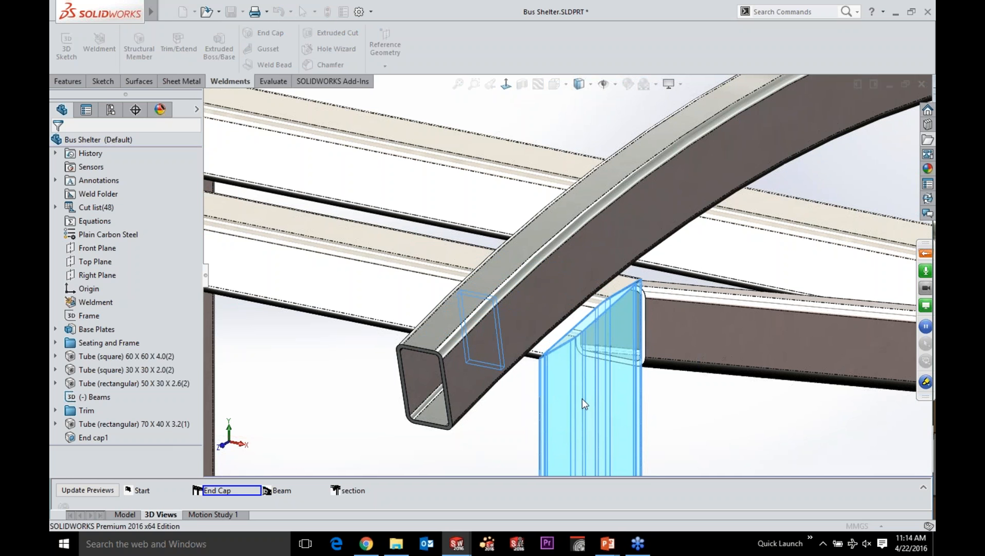
{"action": "left_click", "coordinate": [583, 403]}
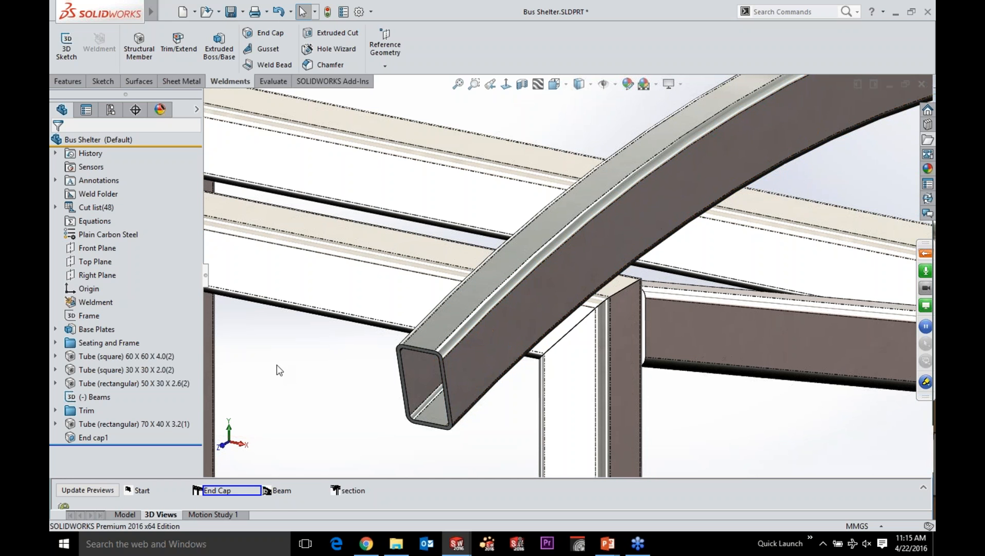
Examine the cut-list properties of the 60 x 60 x 4.0 tube items, including length, angles, quantity and total length
{"action": "left_click", "coordinate": [82, 221]}
{"action": "left_click", "coordinate": [55, 207]}
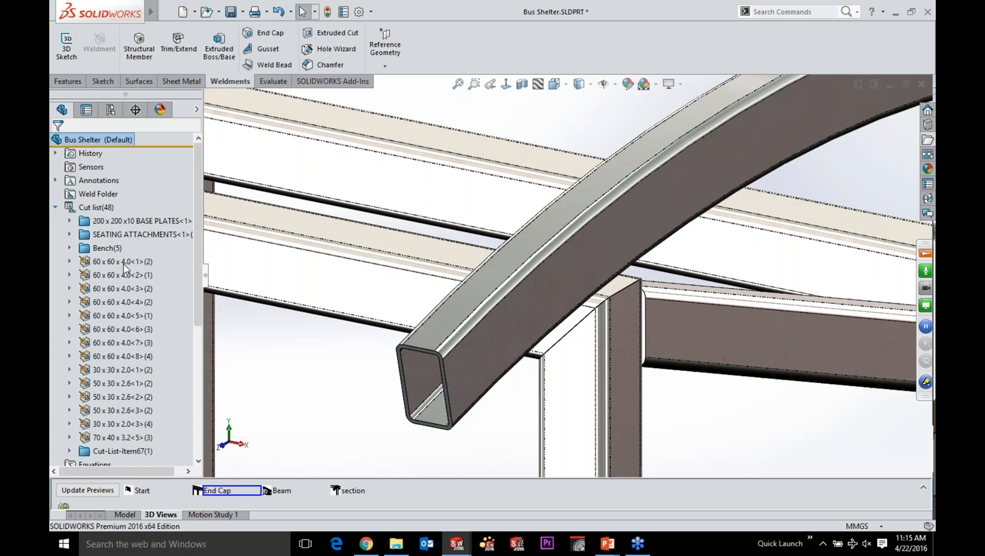
{"action": "right_click", "coordinate": [123, 262]}
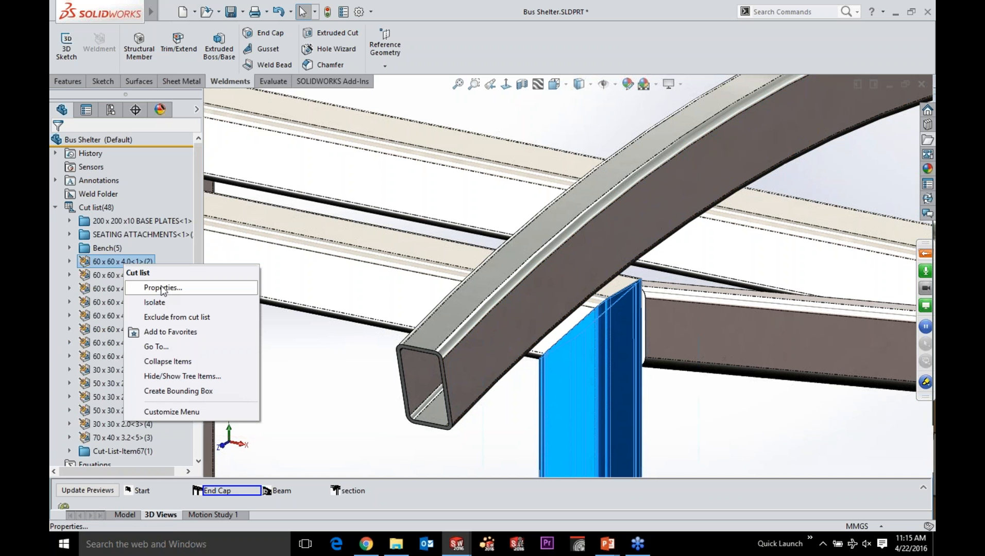
{"action": "left_click", "coordinate": [162, 288]}
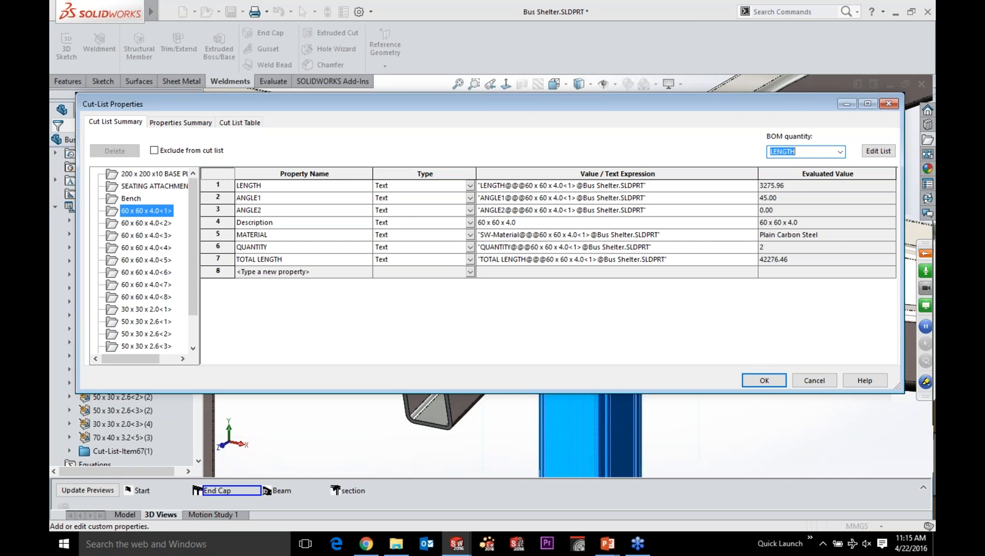
{"action": "left_click", "coordinate": [135, 224]}
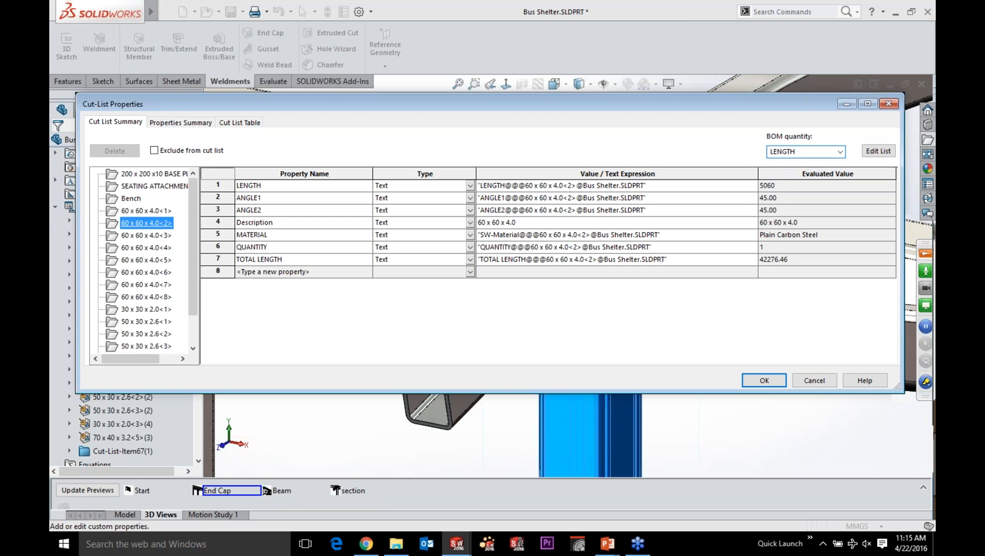
{"action": "key", "text": "Down"}
{"action": "key", "text": "Down"}
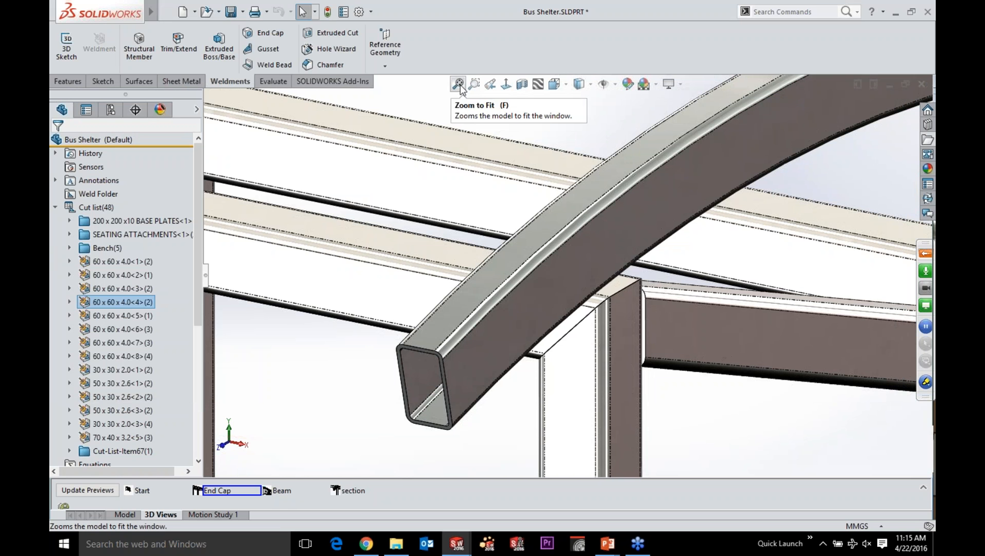
{"action": "left_click", "coordinate": [458, 84]}
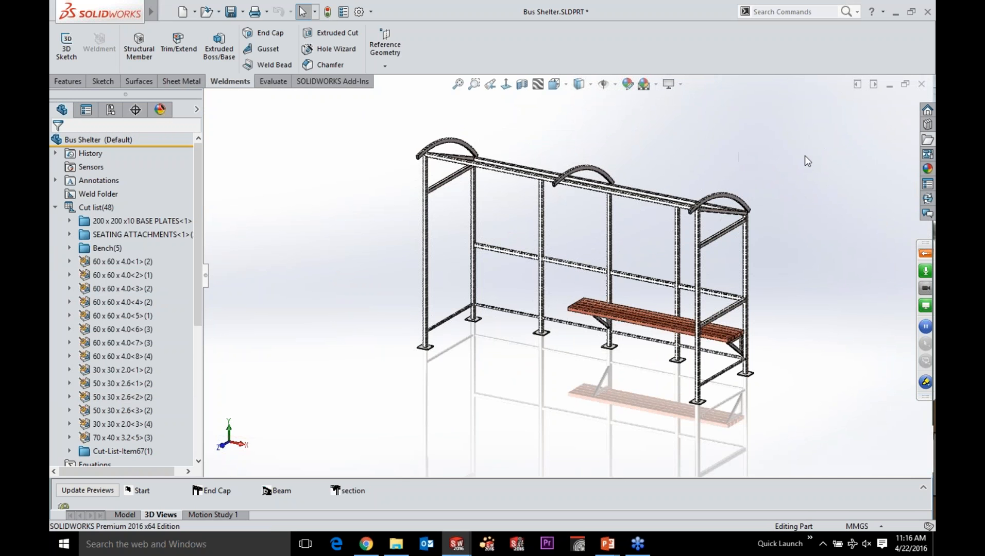
Switch to the PowerPoint slide show and advance to the Validate slide on Complex Part Design
{"action": "left_click", "coordinate": [608, 544]}
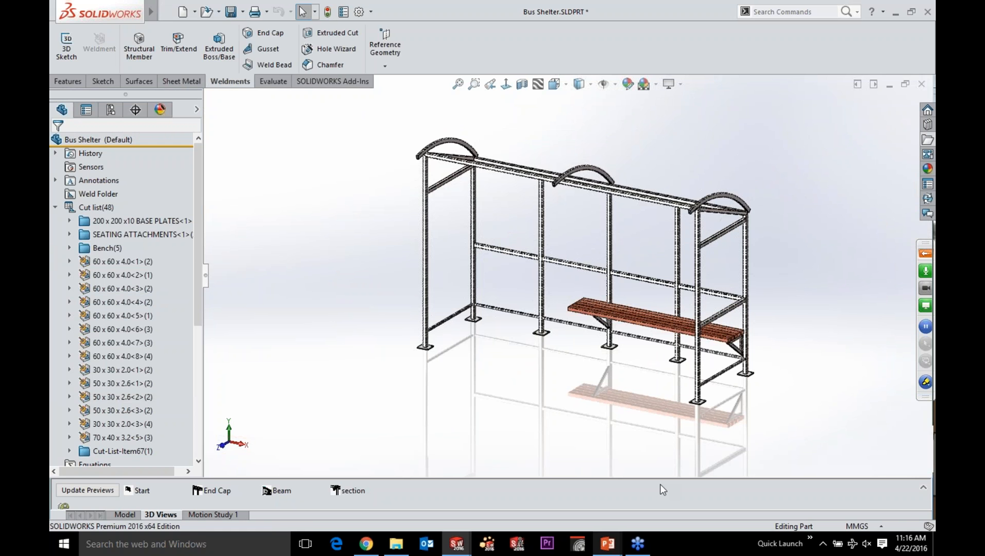
{"action": "key", "text": "Right"}
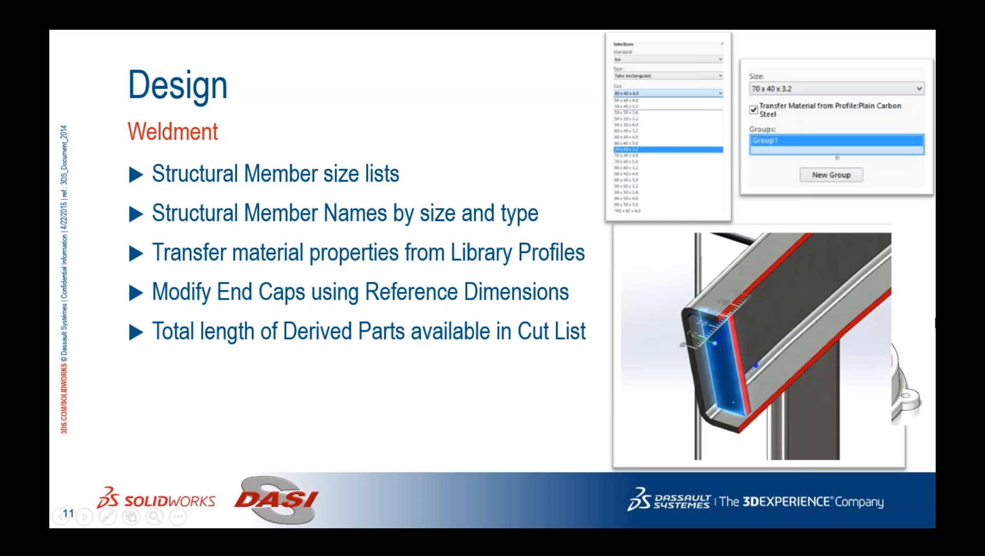
{"action": "key", "text": "Right"}
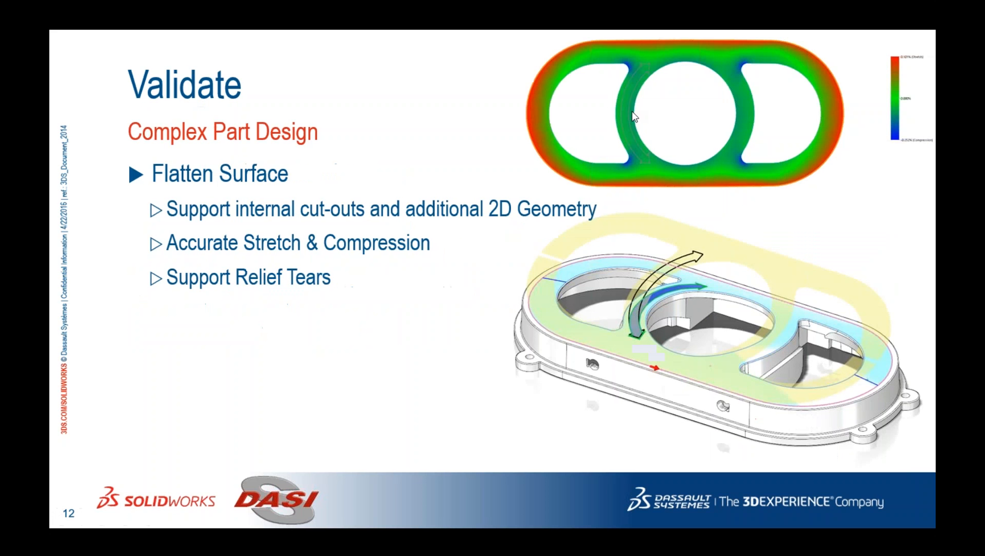
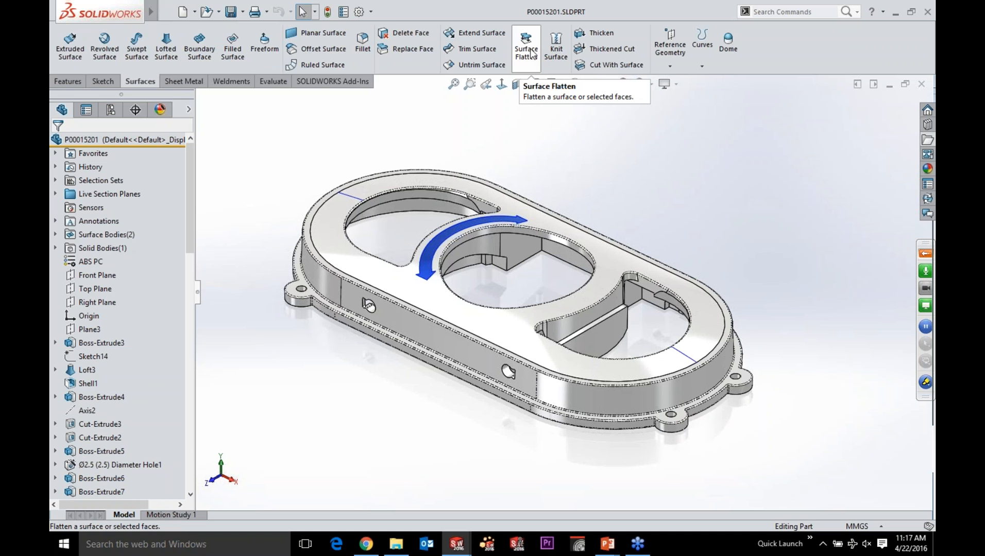
Start a Surface Flatten of the housing's top face, using its long outer edge as the edge to flatten from
{"action": "left_click", "coordinate": [527, 49]}
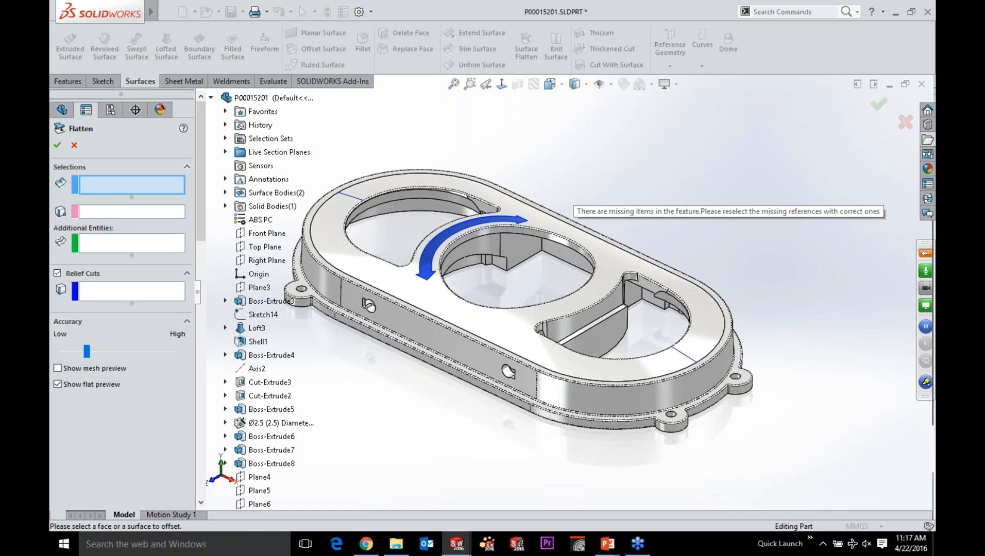
{"action": "left_click", "coordinate": [536, 220]}
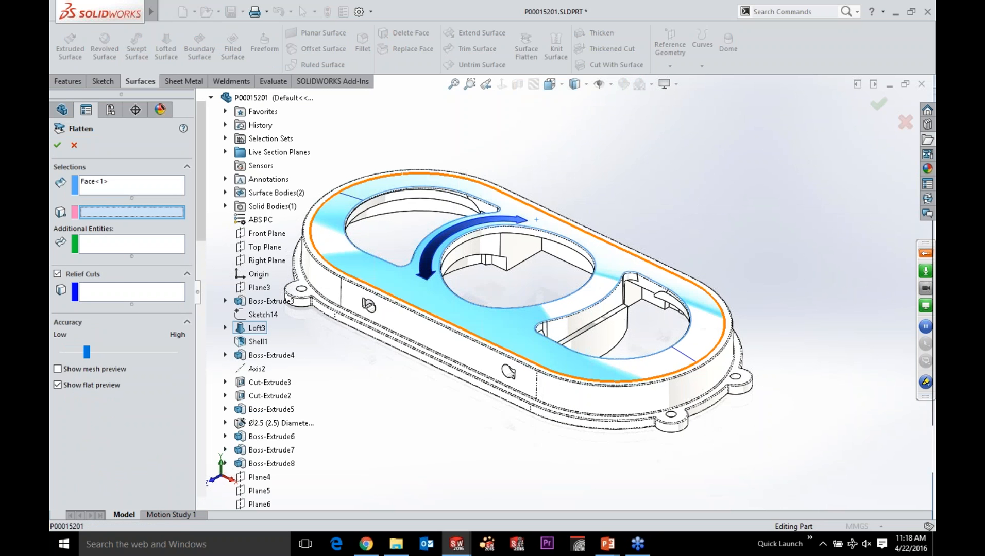
{"action": "left_click", "coordinate": [536, 219]}
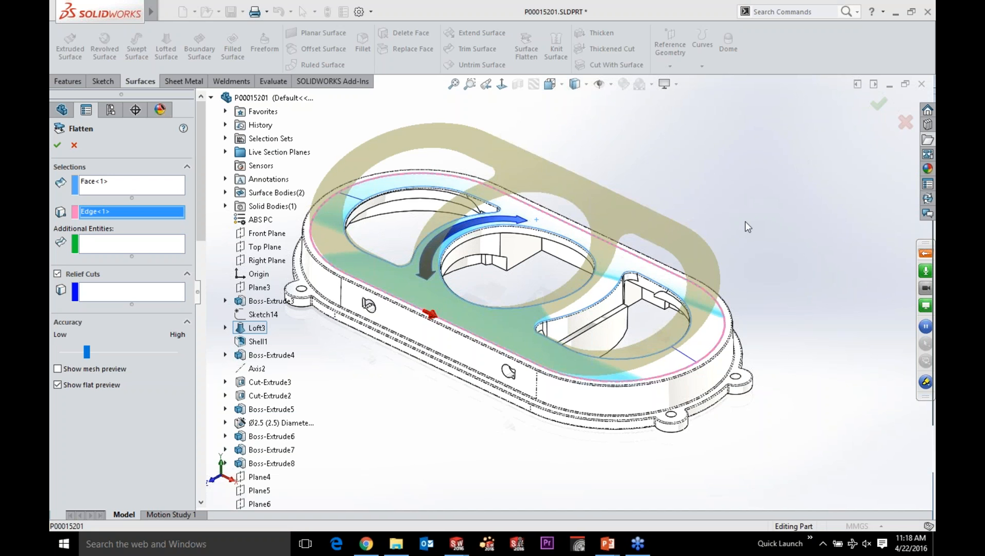
Add the outline edges of the curved blue arrow as additional entities and complete the flattened surface
{"action": "left_click", "coordinate": [117, 245]}
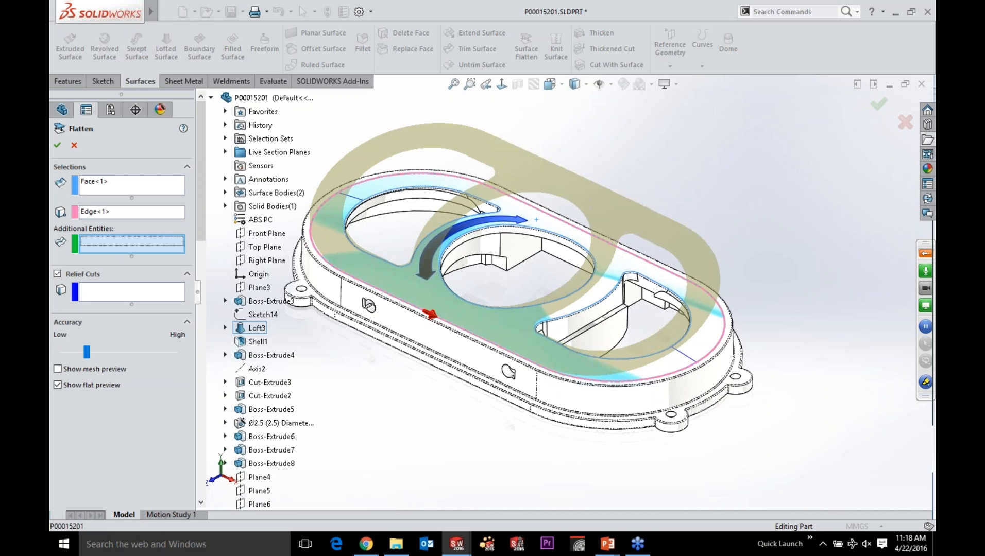
{"action": "scroll", "coordinate": [422, 212], "scroll_direction": "down", "scroll_amount": 5}
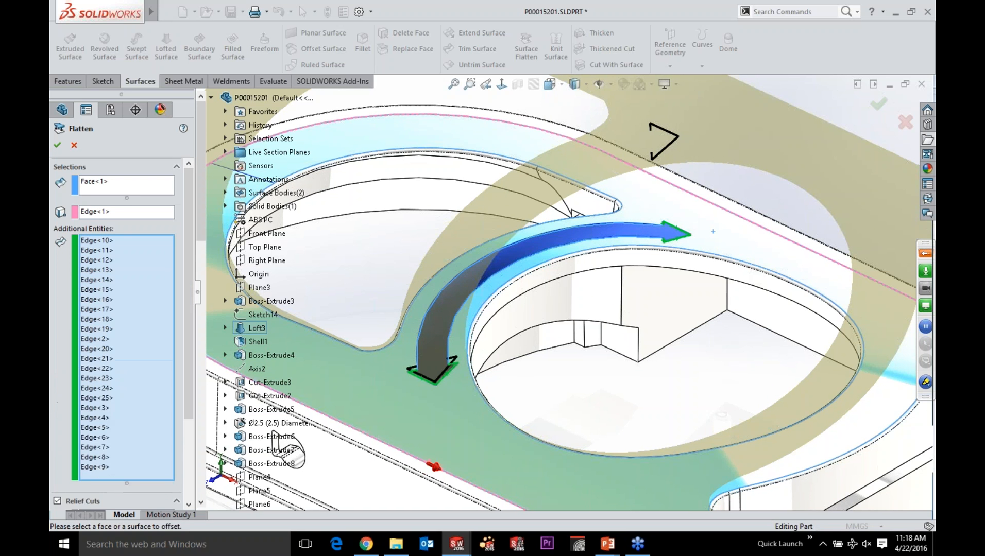
{"action": "left_click", "coordinate": [499, 273]}
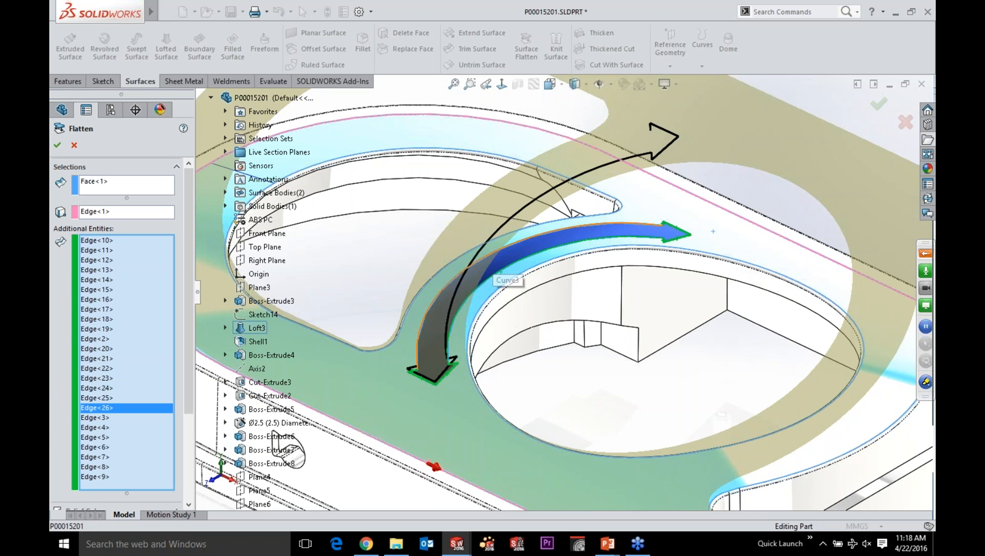
{"action": "left_click", "coordinate": [500, 272]}
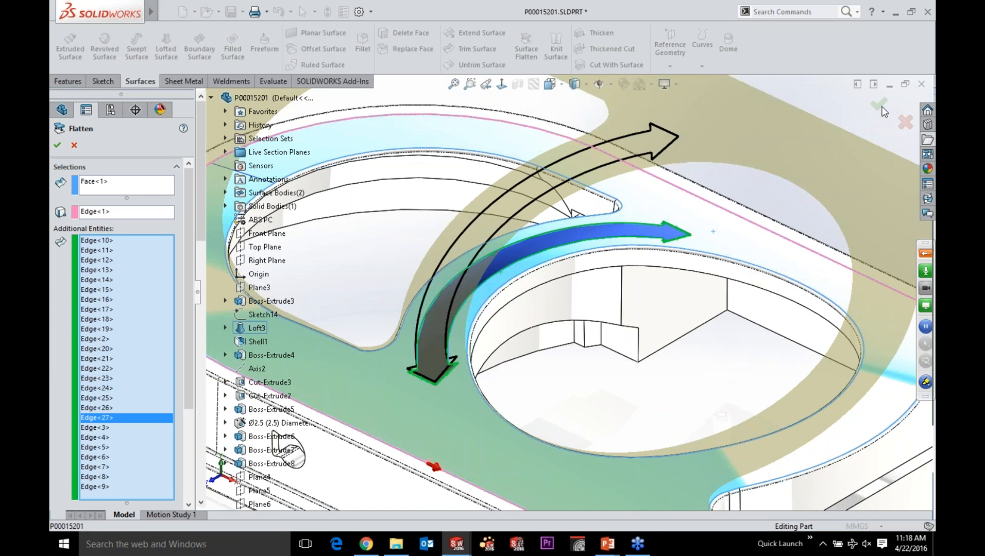
{"action": "scroll", "coordinate": [881, 106], "scroll_direction": "up", "scroll_amount": 3}
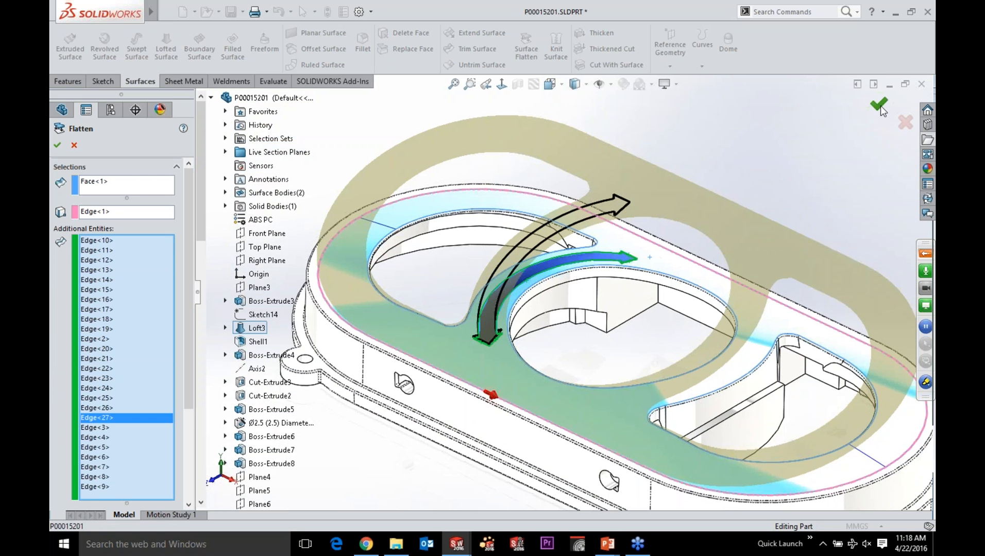
{"action": "left_click", "coordinate": [880, 106]}
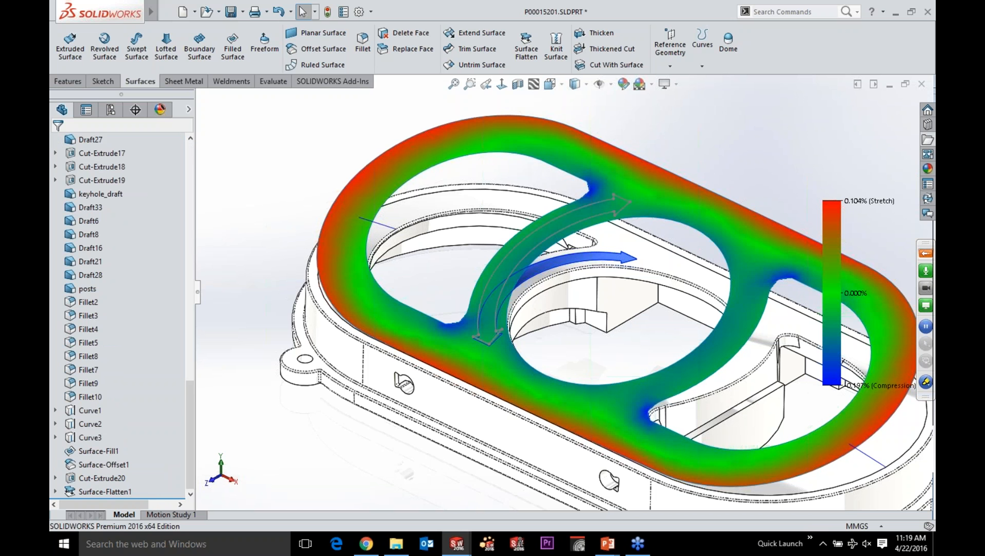
Raise the profile of the loft under the top face by pulling the upper end of its 15 mm height dimension upward
{"action": "middle_click_drag", "start_coordinate": [566, 309], "coordinate": [471, 291], "text": "ctrl"}
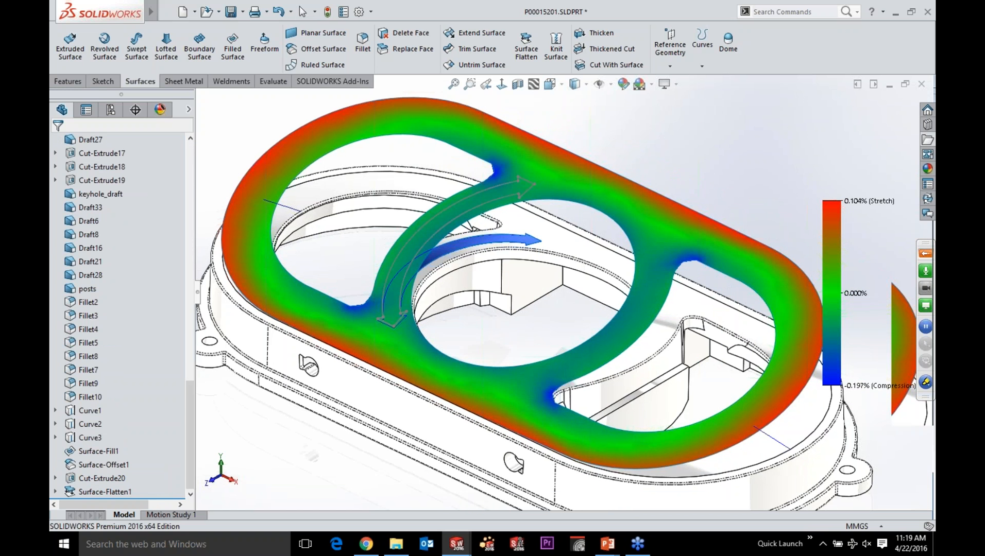
{"action": "middle_click_drag", "start_coordinate": [902, 264], "coordinate": [892, 262], "text": "ctrl"}
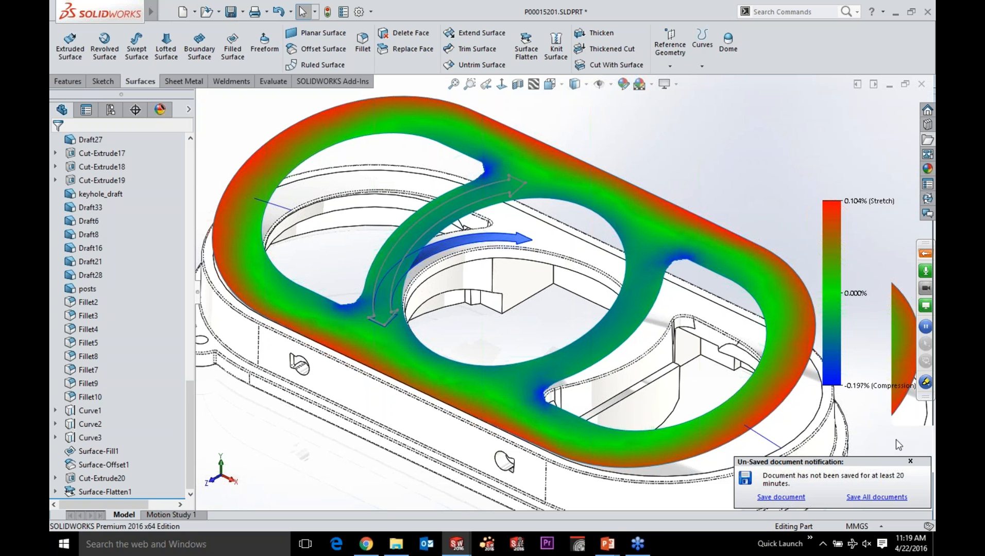
{"action": "left_click", "coordinate": [556, 241]}
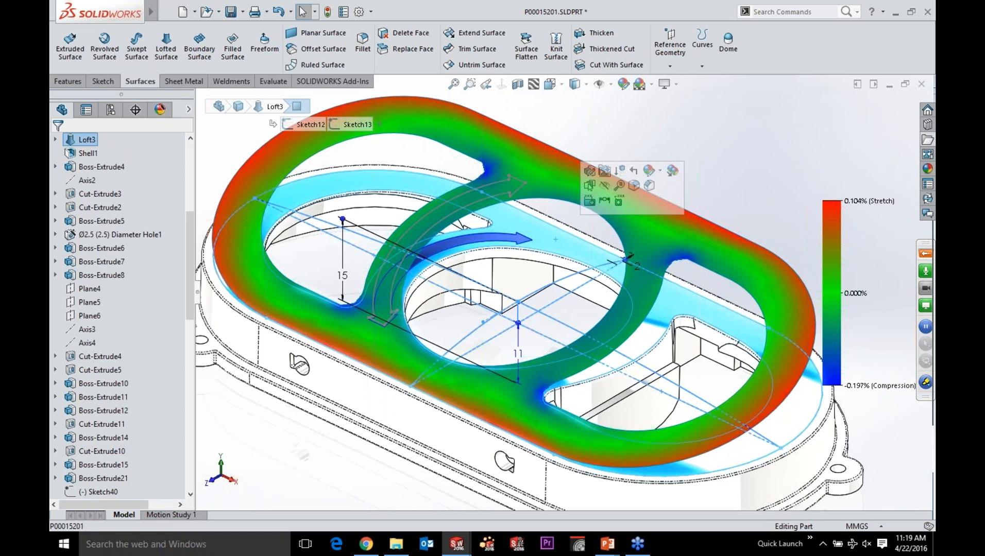
{"action": "left_click_drag", "start_coordinate": [343, 218], "coordinate": [330, 187]}
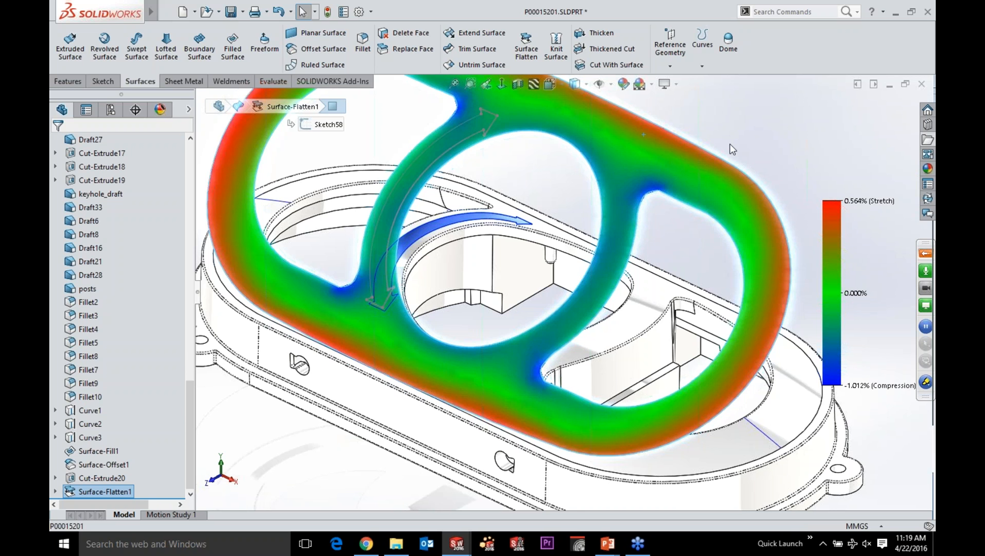
Edit the flattened surface to add relief cuts along the two curves crossing the rim at opposite ends
{"action": "key", "text": "z"}
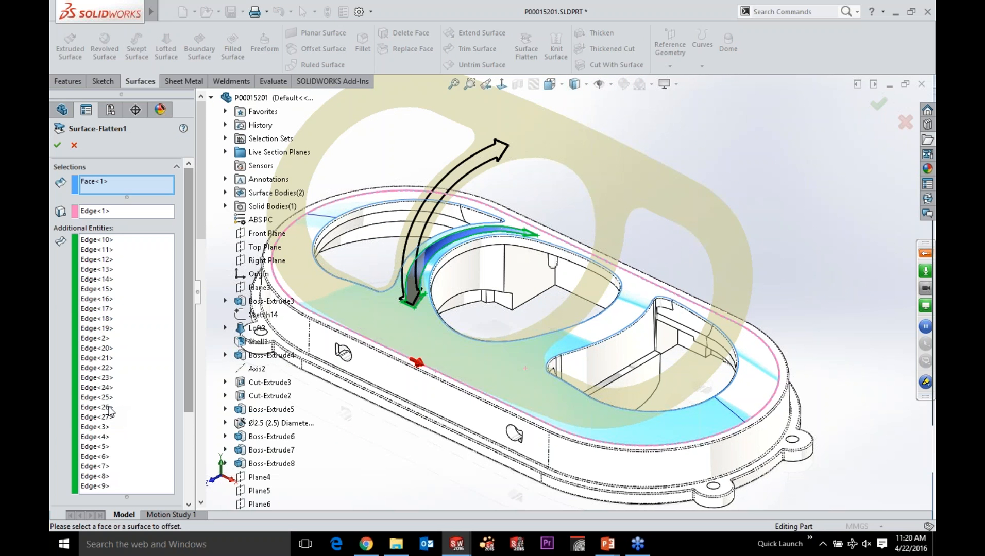
{"action": "scroll", "coordinate": [109, 411], "scroll_direction": "down", "scroll_amount": 3}
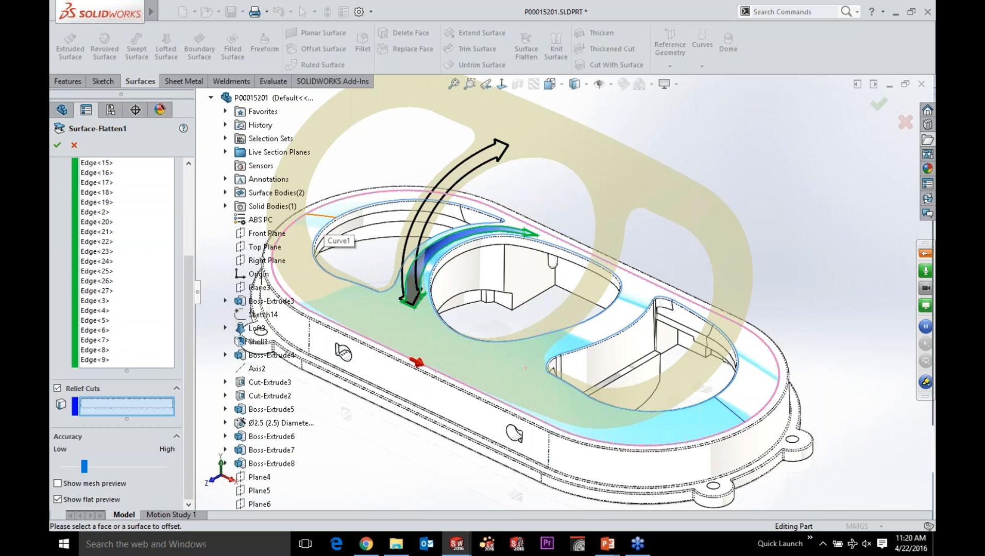
{"action": "left_click", "coordinate": [321, 216]}
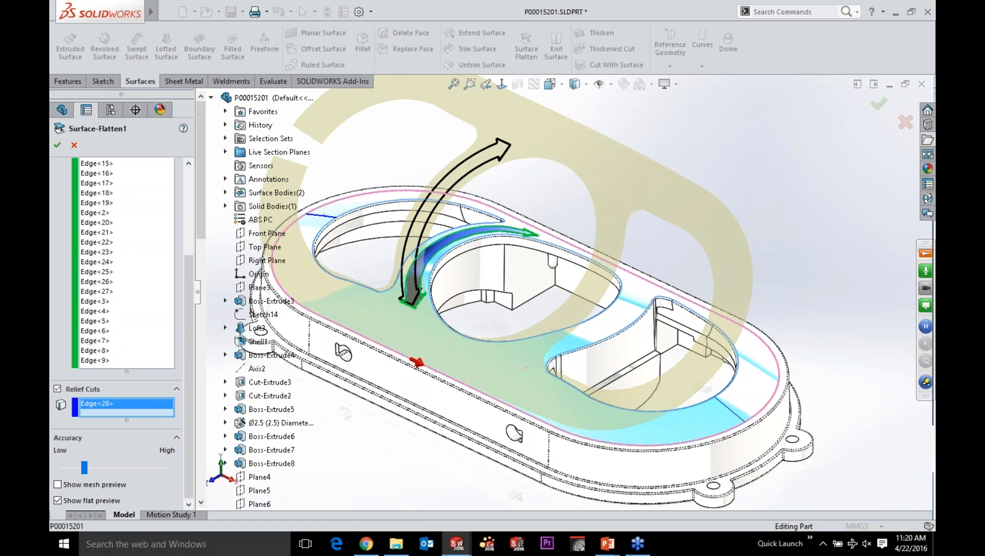
{"action": "left_click", "coordinate": [734, 332]}
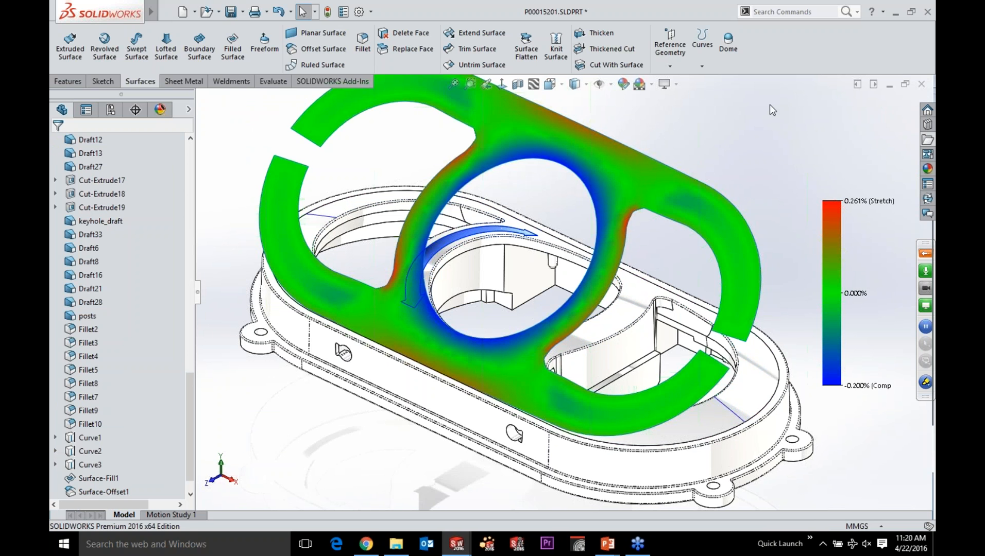
Export the flattened face to DXF as a single file named P00015201.DXF
{"action": "right_click", "coordinate": [616, 157]}
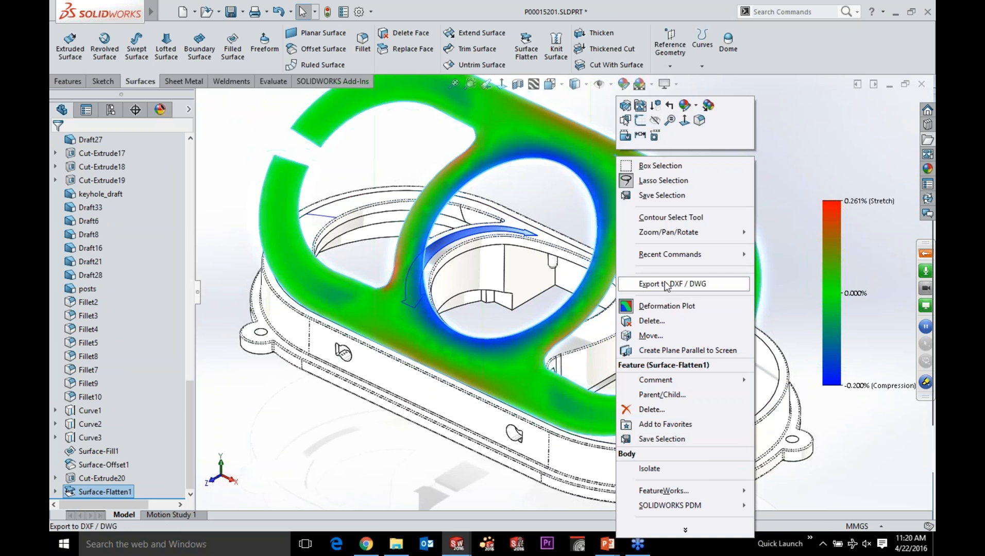
{"action": "left_click", "coordinate": [665, 284]}
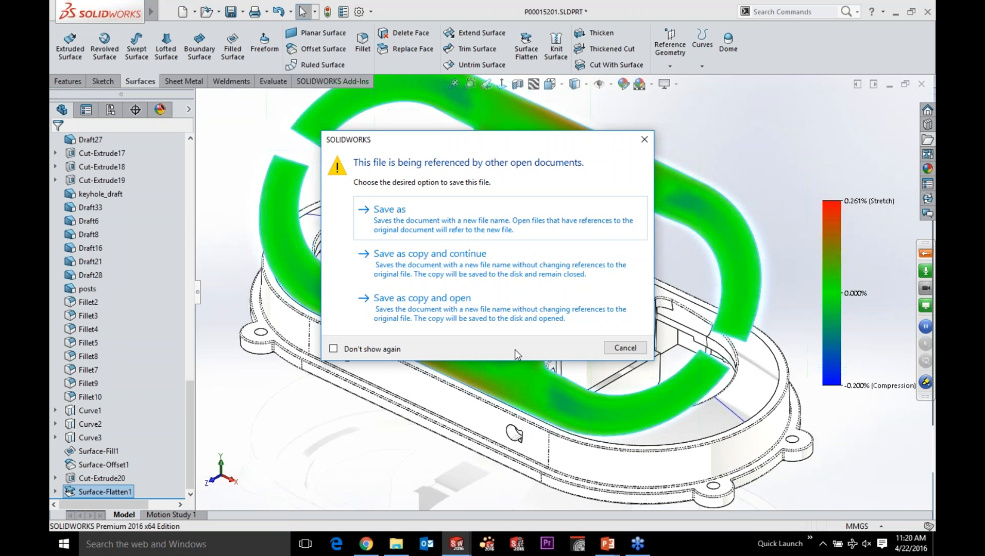
{"action": "key", "text": "Return"}
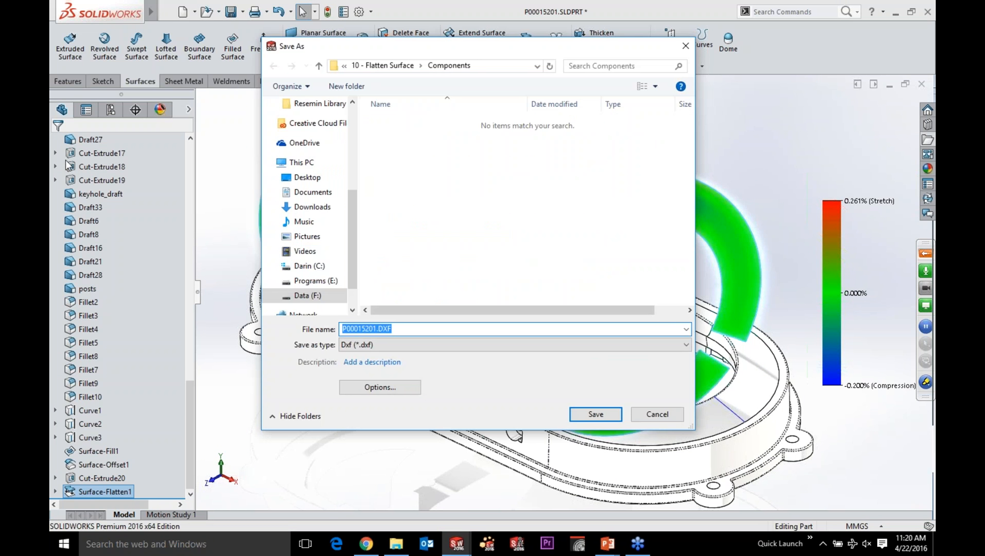
{"action": "key", "text": "Return"}
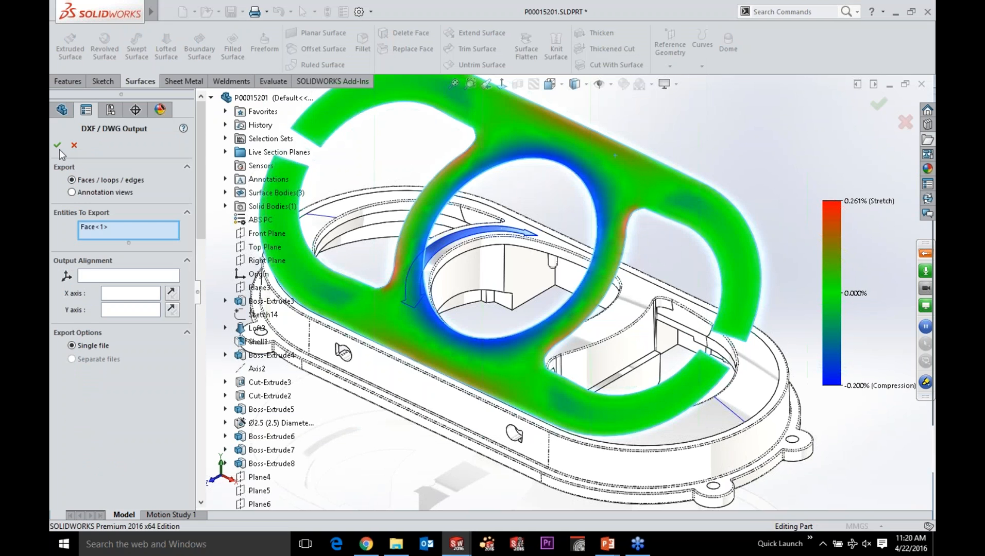
{"action": "left_click", "coordinate": [59, 148]}
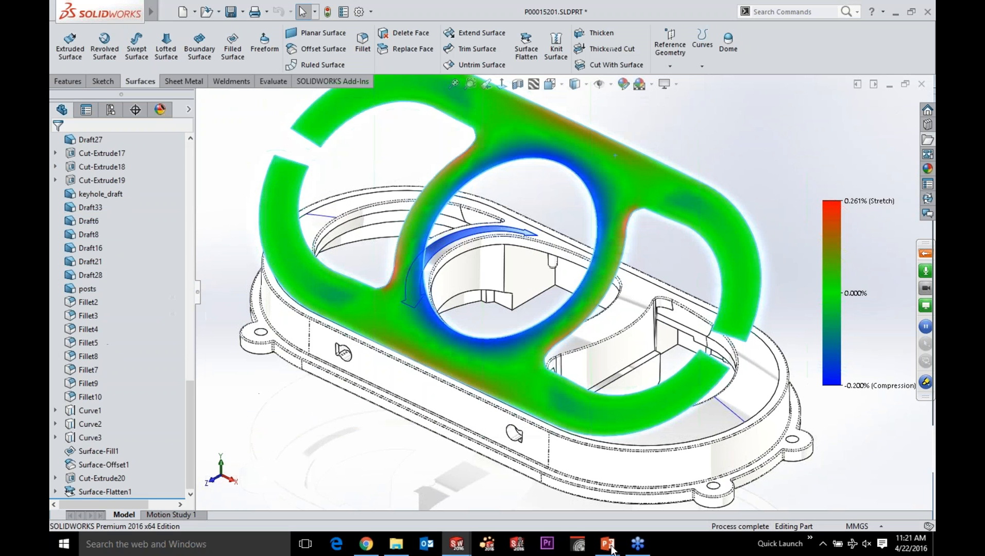
Switch to the What's New SOLIDWORKS 2016 presentation in PowerPoint
{"action": "mouse_move", "coordinate": [609, 545]}
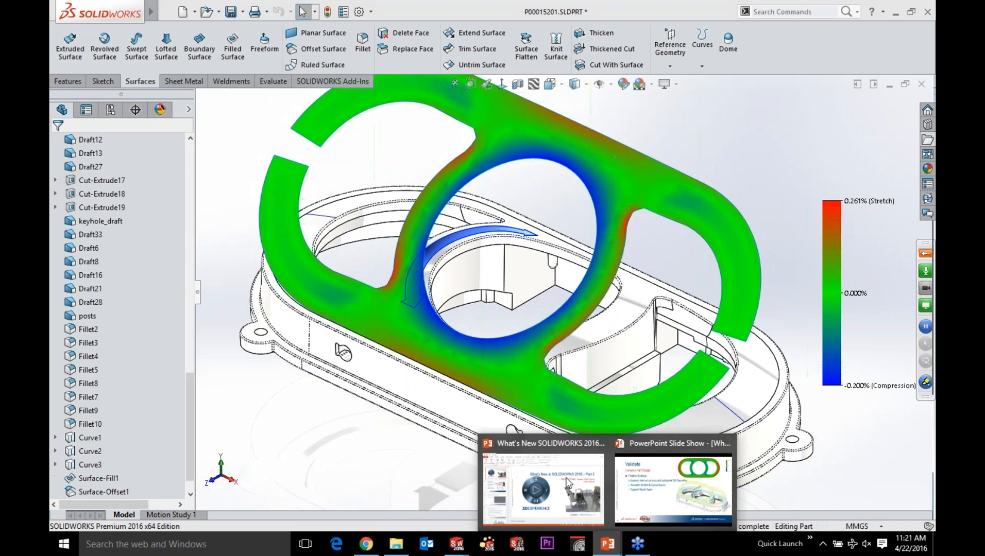
{"action": "left_click", "coordinate": [566, 481]}
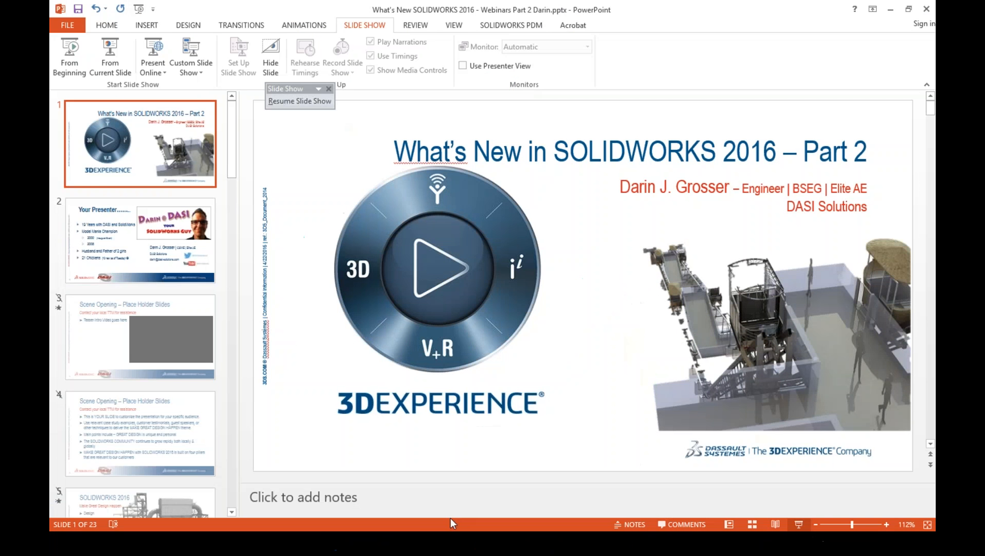
{"action": "key", "text": "super"}
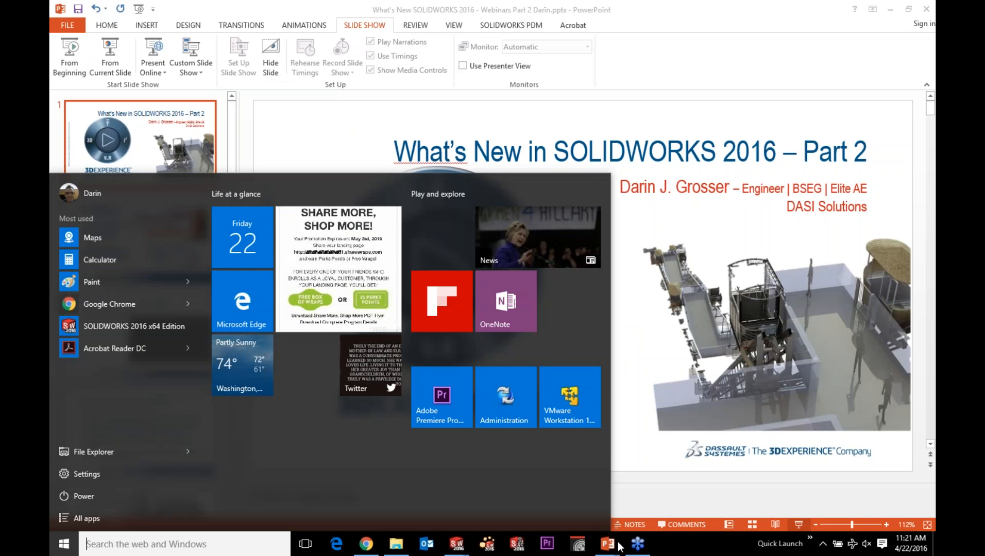
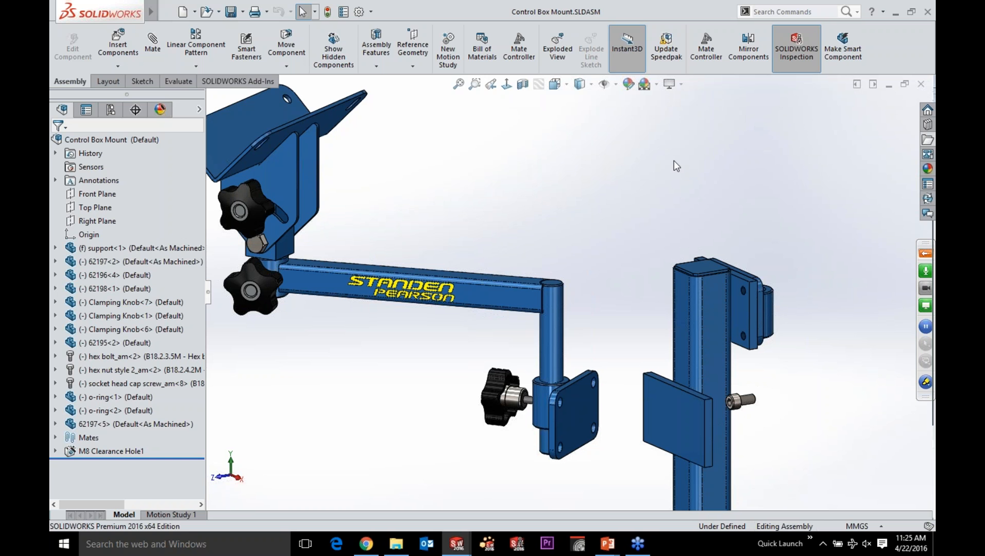
Change the assembly view's scene to a plain white background
{"action": "left_click", "coordinate": [655, 84]}
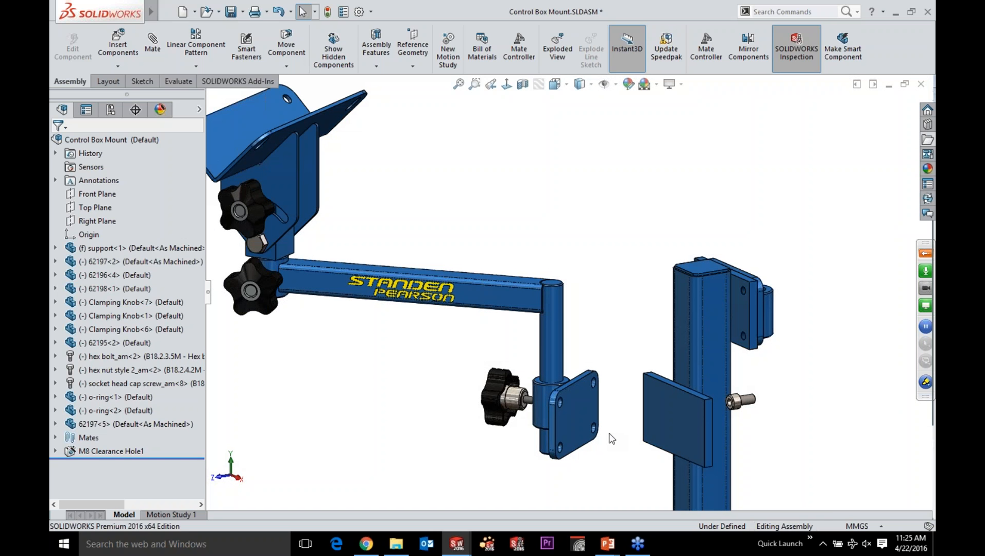
Use the Mate command to add a Profile Center mate between the clamp bracket's plate face and the support's rectangular plate face
{"action": "scroll", "coordinate": [609, 433], "scroll_direction": "down", "scroll_amount": 3}
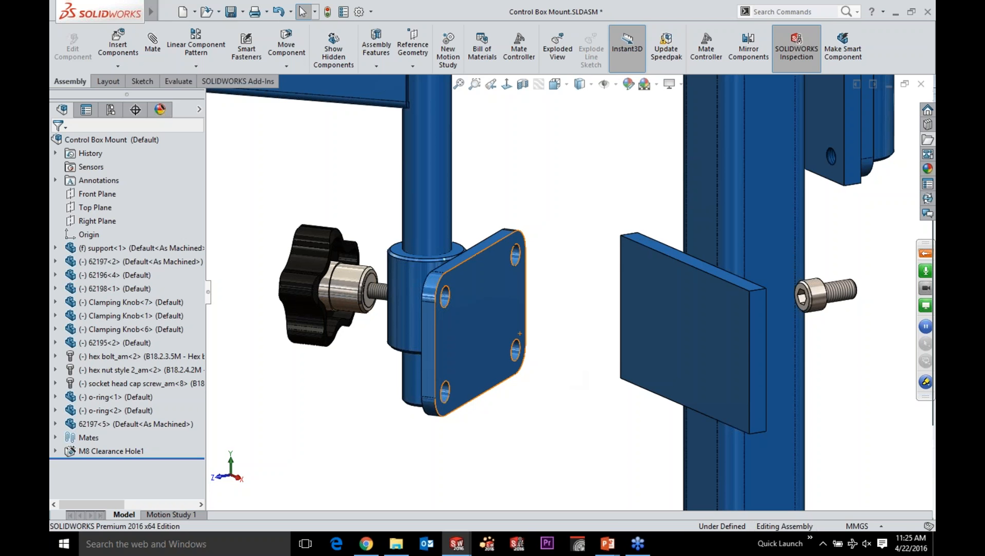
{"action": "left_click", "coordinate": [484, 325]}
{"action": "left_click", "coordinate": [705, 324], "text": "ctrl"}
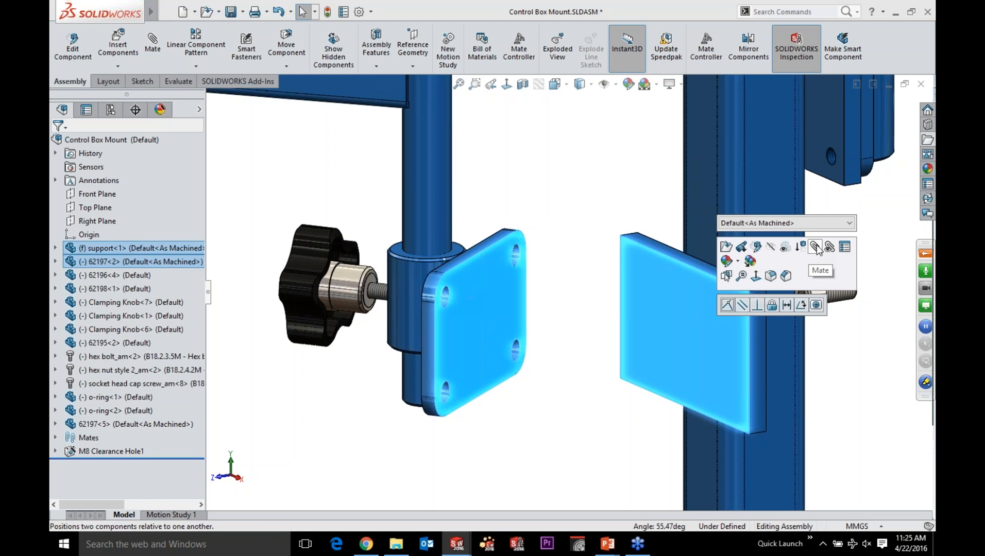
{"action": "left_click", "coordinate": [814, 247]}
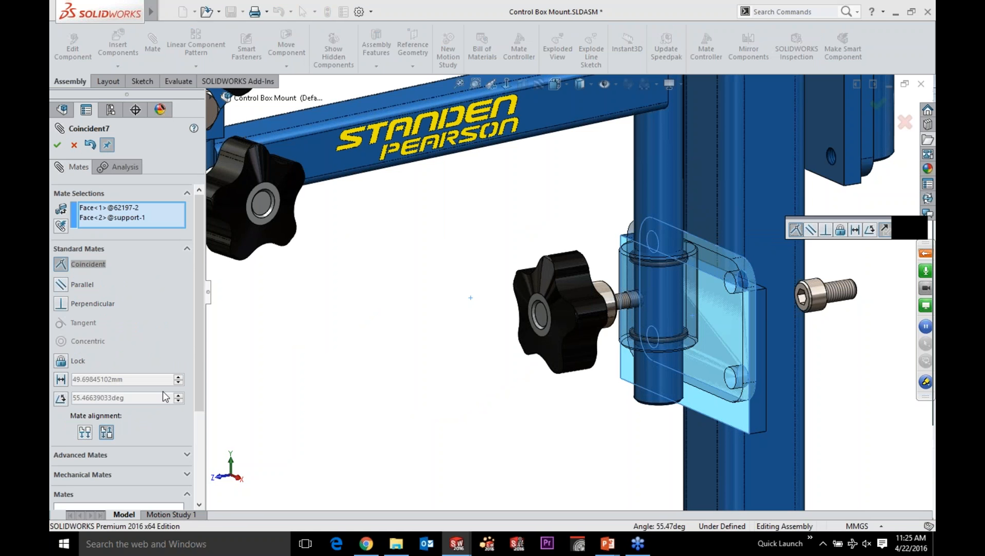
{"action": "left_click", "coordinate": [81, 454]}
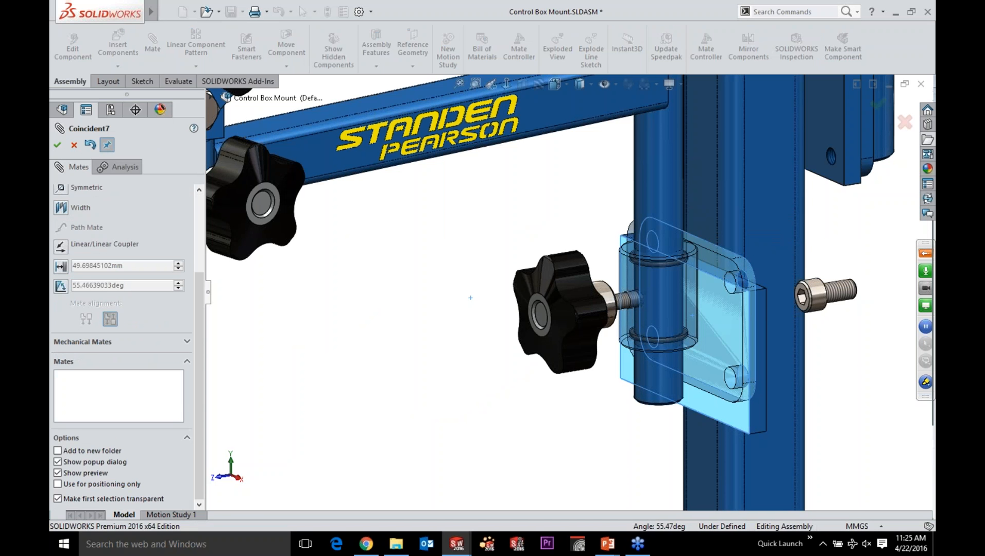
{"action": "scroll", "coordinate": [119, 345], "scroll_direction": "up", "scroll_amount": 3}
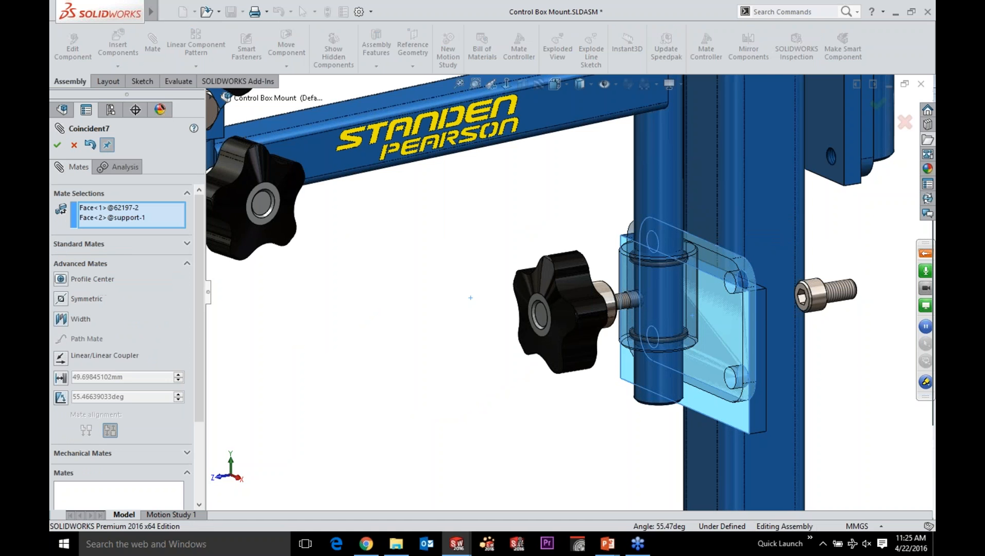
{"action": "left_click", "coordinate": [61, 279]}
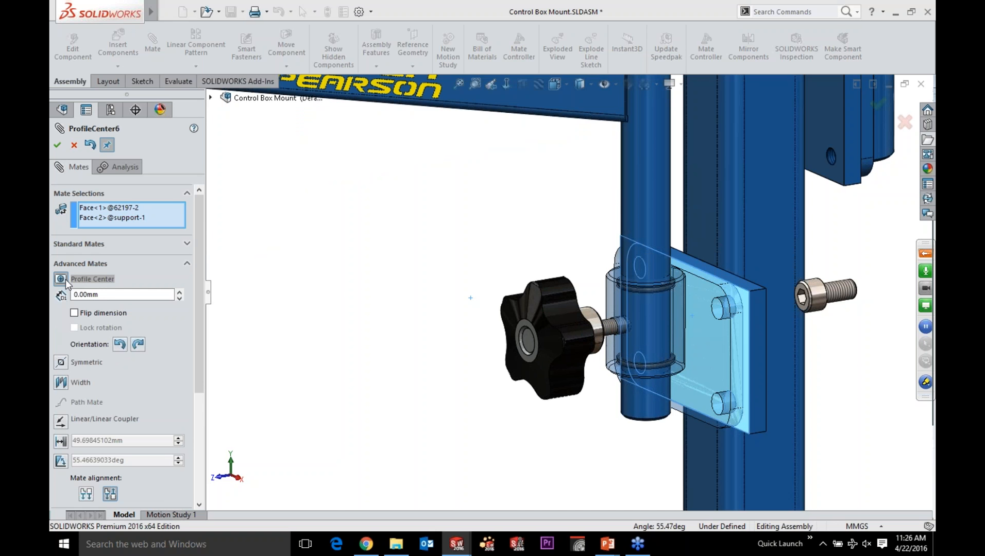
{"action": "left_click", "coordinate": [58, 145]}
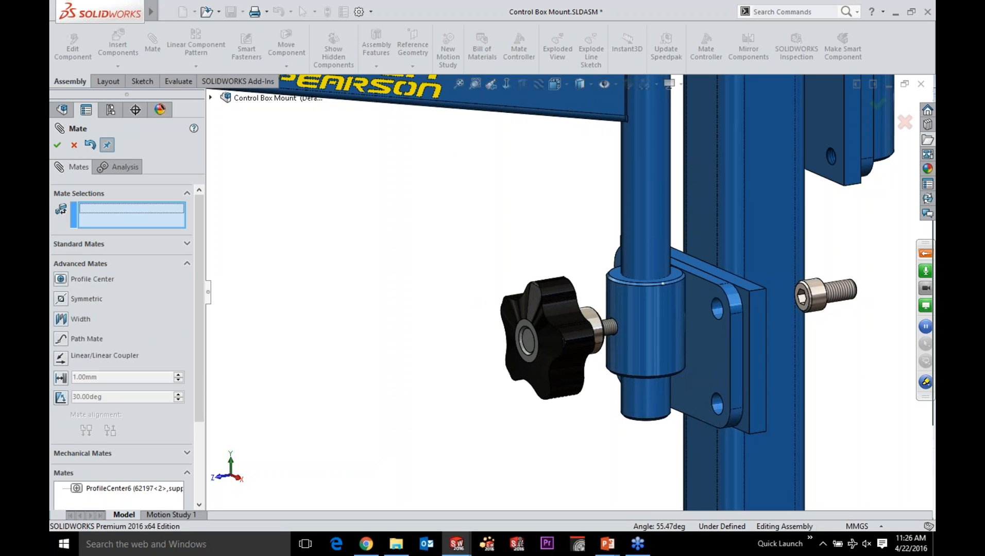
{"action": "key", "text": "Escape"}
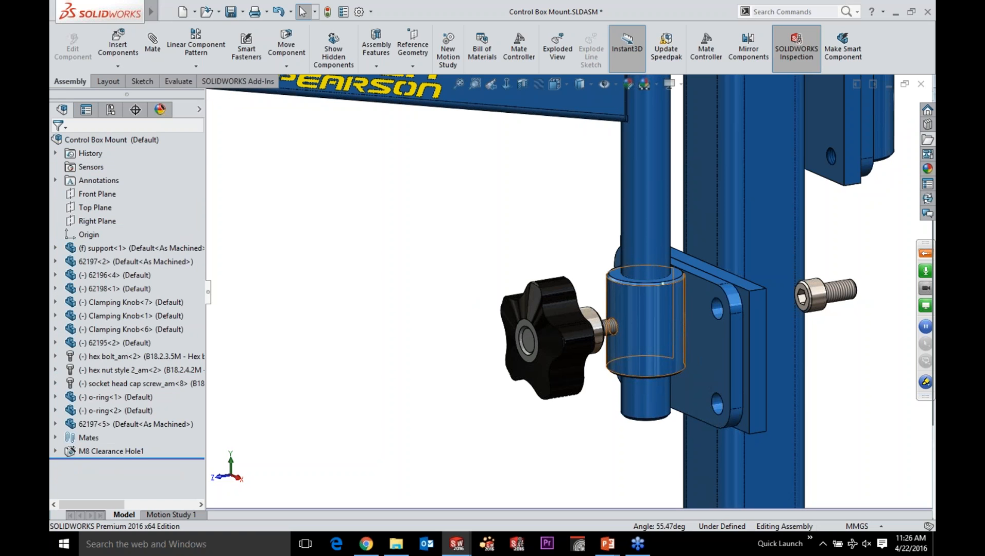
Clear the collar selection and undo the Profile Center mate between the bracket and the support
{"action": "left_click", "coordinate": [80, 264]}
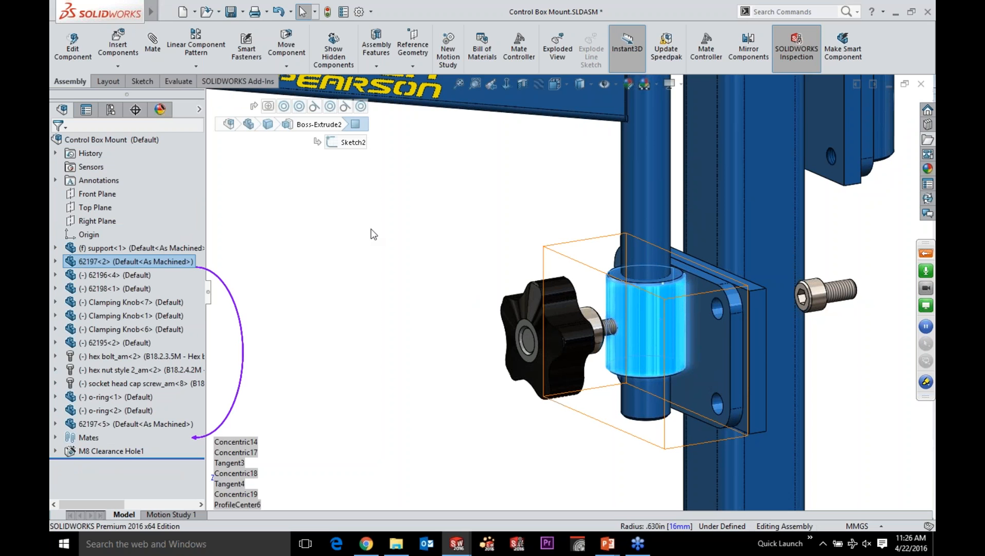
{"action": "key", "text": "Escape"}
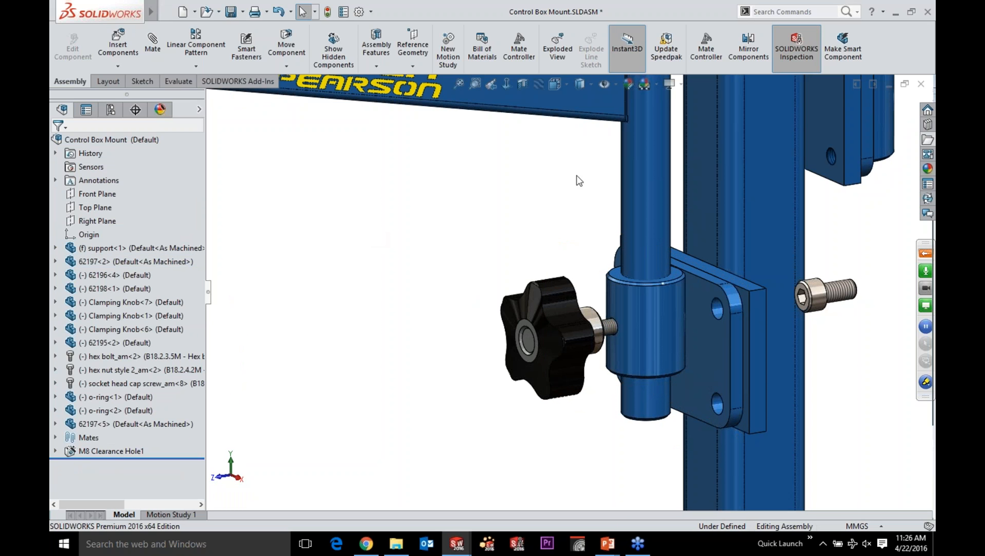
{"action": "key", "text": "ctrl+z"}
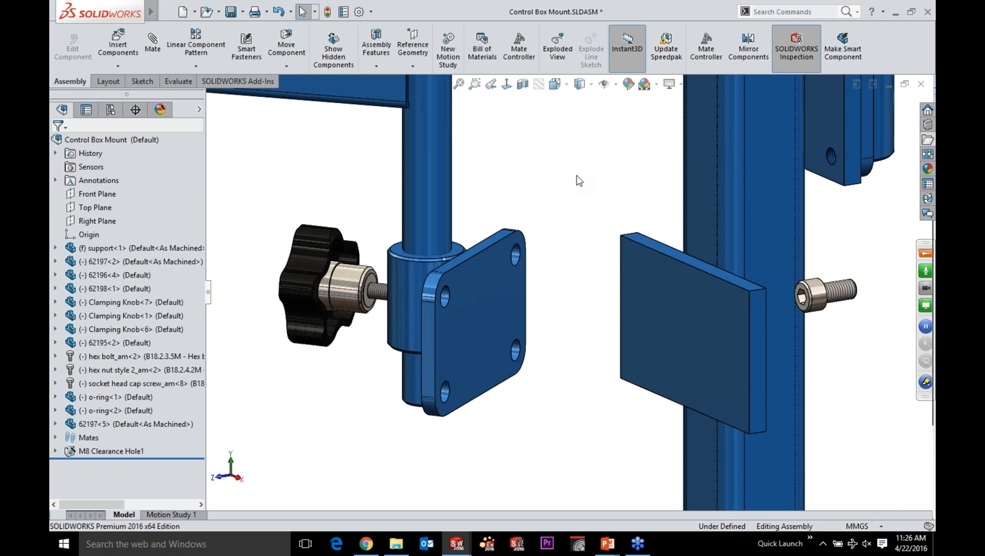
Mate the bracket's plate face directly to the support plate with Profile Center at 0 mm offset, trying the clockwise rotation but keeping the arm's tube vertical
{"action": "left_click", "coordinate": [481, 320]}
{"action": "left_click", "coordinate": [685, 332], "text": "ctrl"}
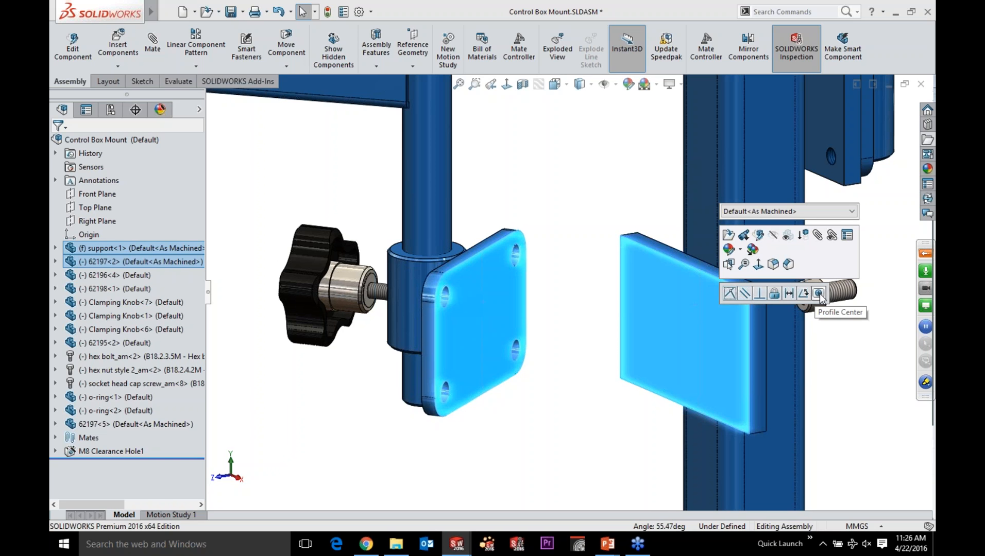
{"action": "left_click", "coordinate": [819, 293]}
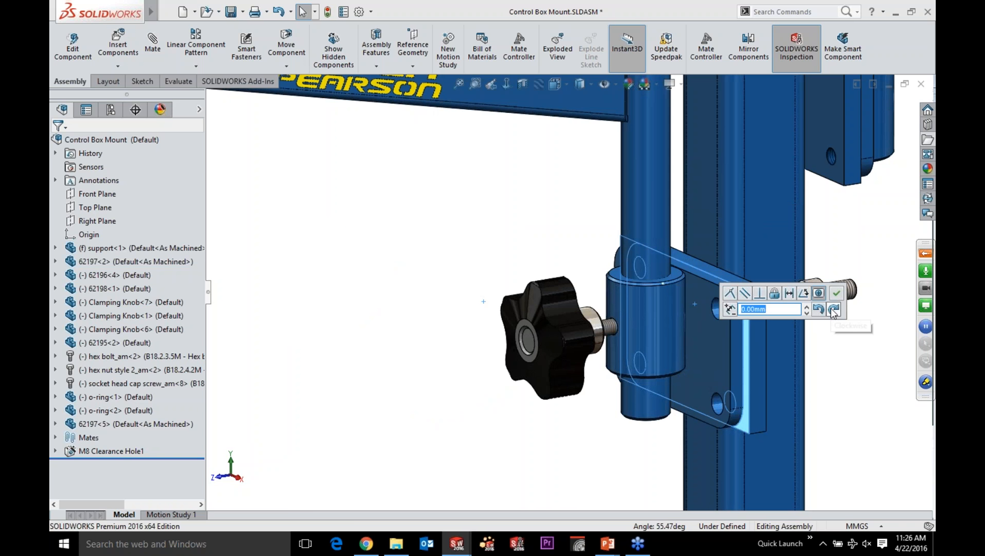
{"action": "left_click", "coordinate": [833, 310]}
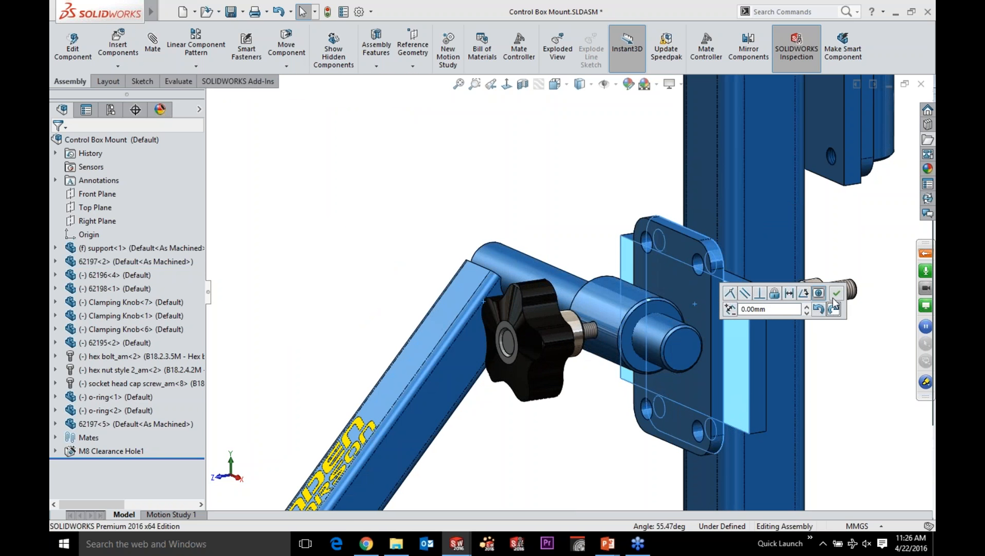
{"action": "left_click", "coordinate": [833, 307]}
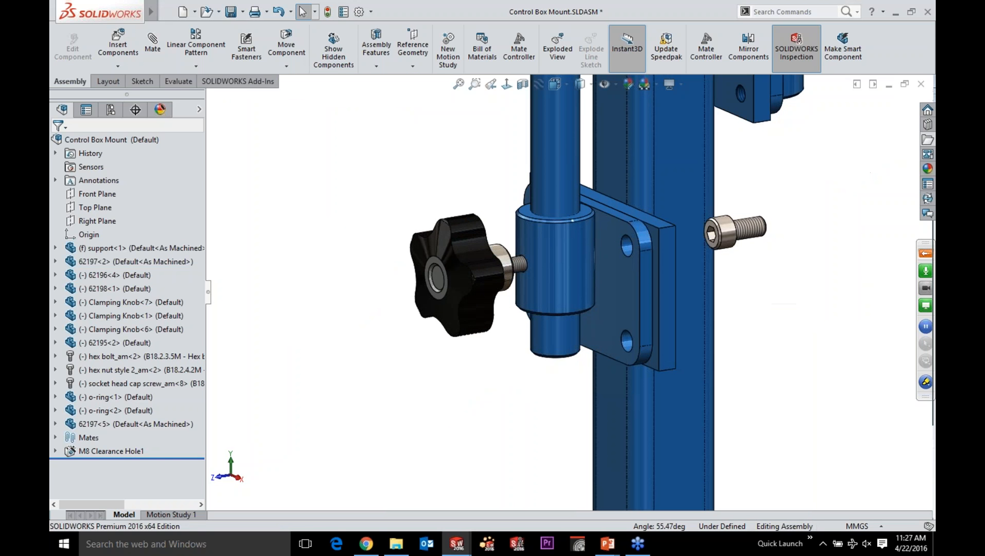
Set the height of the support's rectangular plate to 75 mm and rebuild the assembly
{"action": "double_click", "coordinate": [666, 304]}
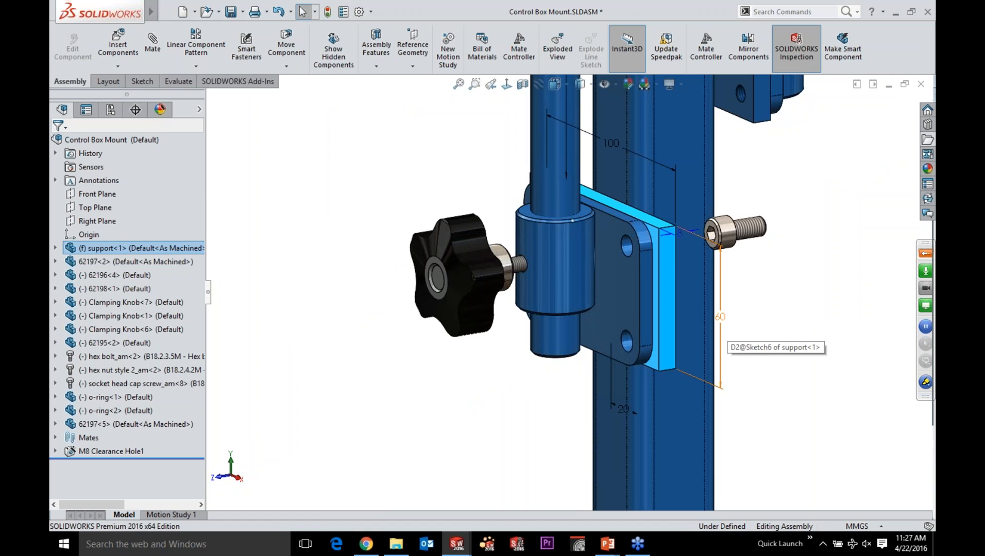
{"action": "double_click", "coordinate": [720, 316]}
{"action": "type", "text": "75"}
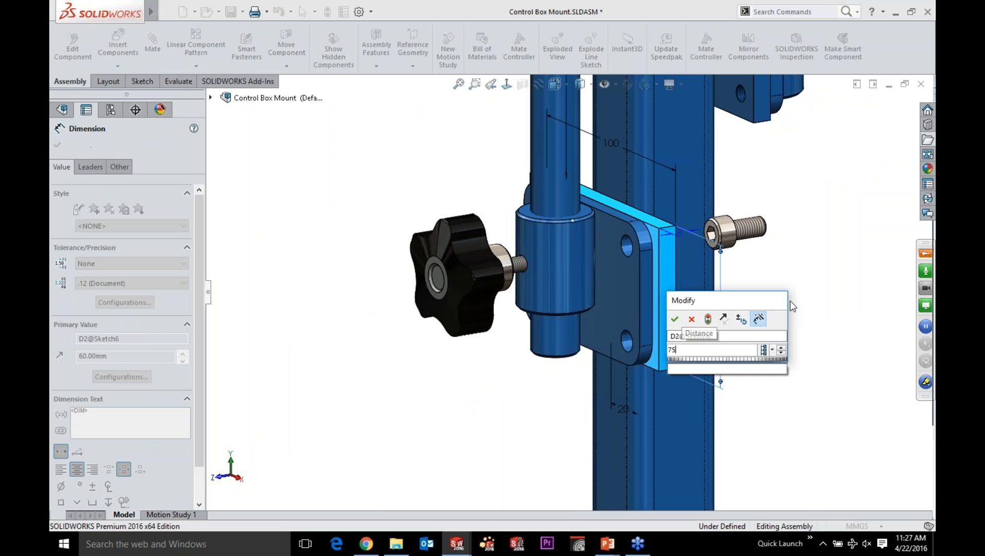
{"action": "key", "text": "Return"}
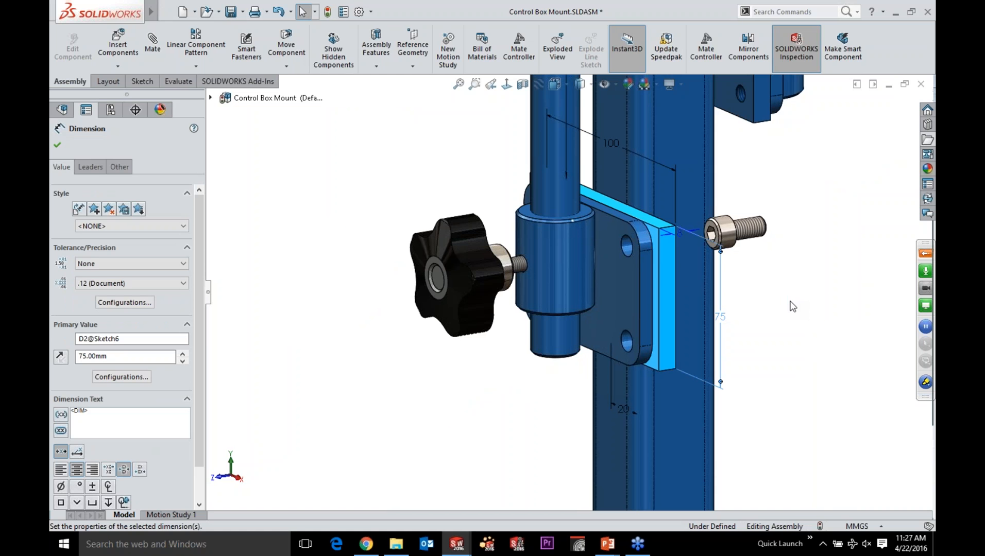
{"action": "key", "text": "Escape"}
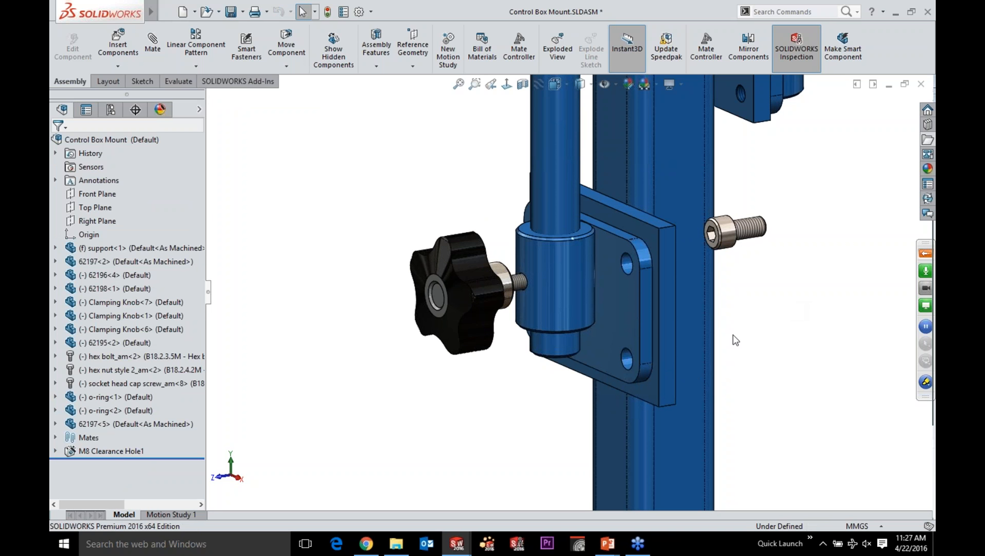
Mate the socket head cap screw's under-head circular edge to the bracket's upper hole edge beside the collar with Profile Center, locking the rotation
{"action": "left_click", "coordinate": [104, 386]}
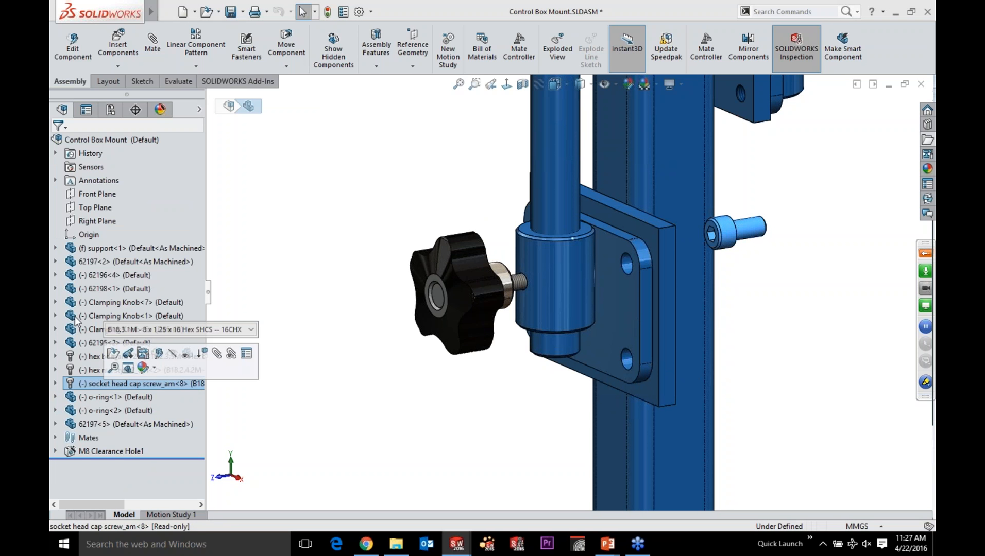
{"action": "left_click", "coordinate": [55, 384]}
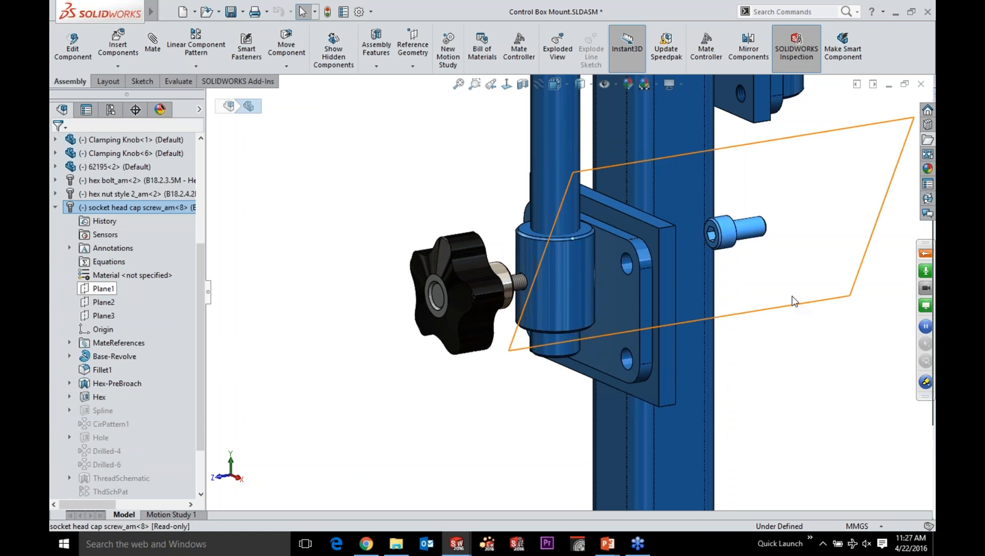
{"action": "left_click", "coordinate": [772, 224]}
{"action": "scroll", "coordinate": [772, 224], "scroll_direction": "down", "scroll_amount": 3}
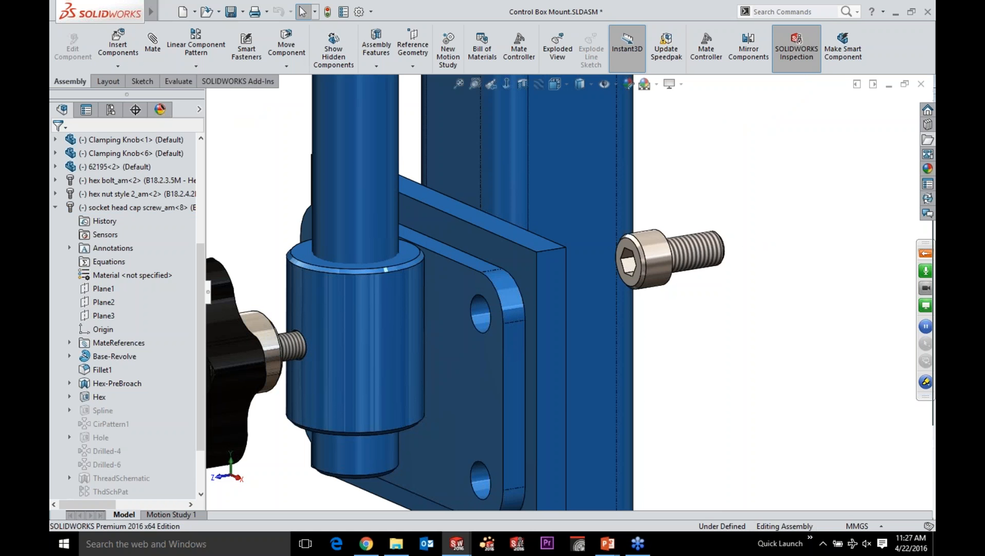
{"action": "left_click", "coordinate": [667, 281]}
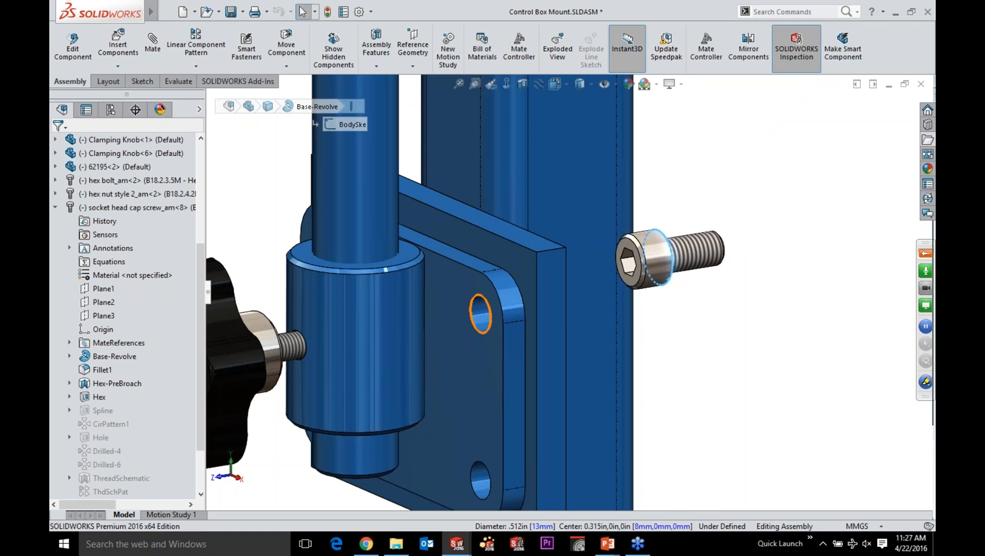
{"action": "left_click", "coordinate": [470, 313], "text": "ctrl"}
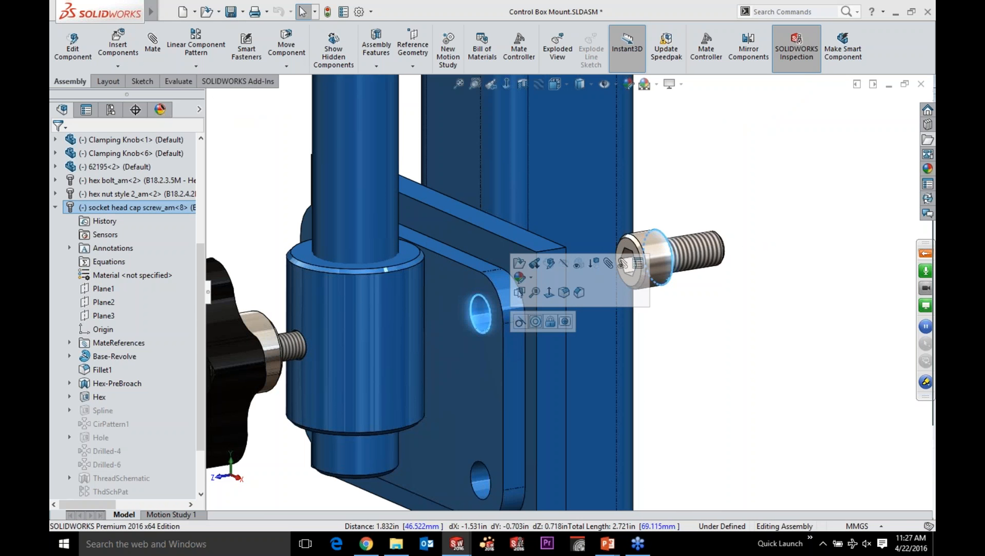
{"action": "left_click", "coordinate": [564, 323]}
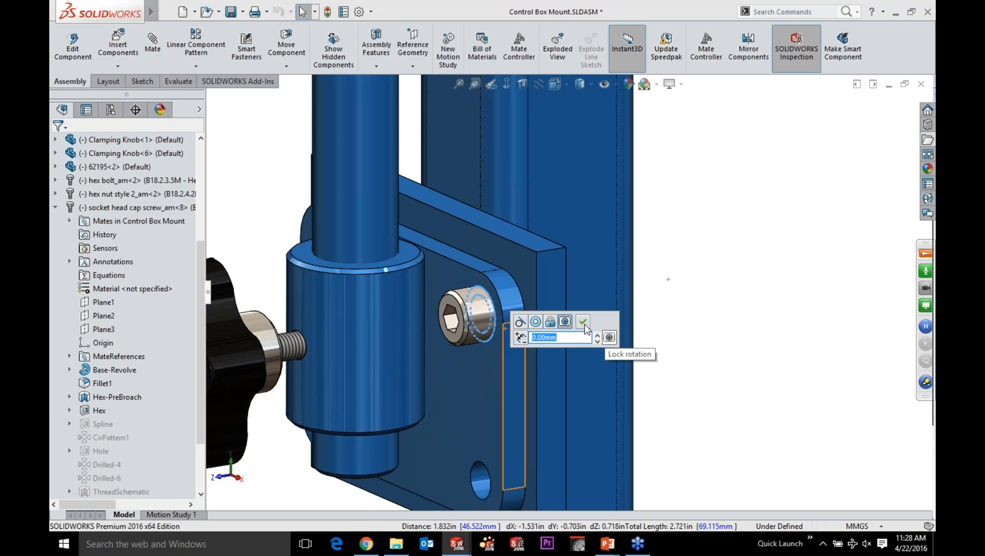
{"action": "left_click", "coordinate": [583, 324]}
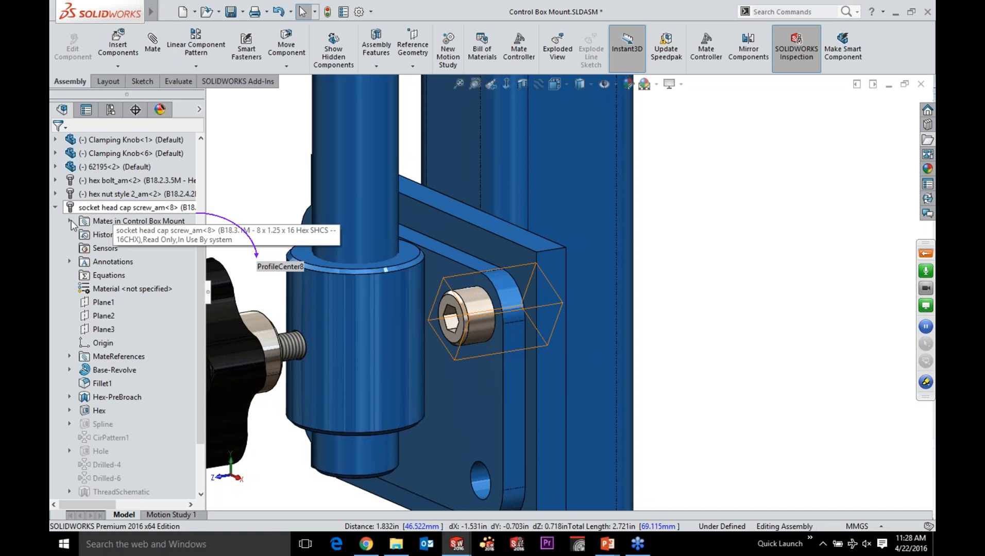
Examine the cap screw's mates in the assembly tree, then collapse the tree
{"action": "left_click", "coordinate": [71, 221]}
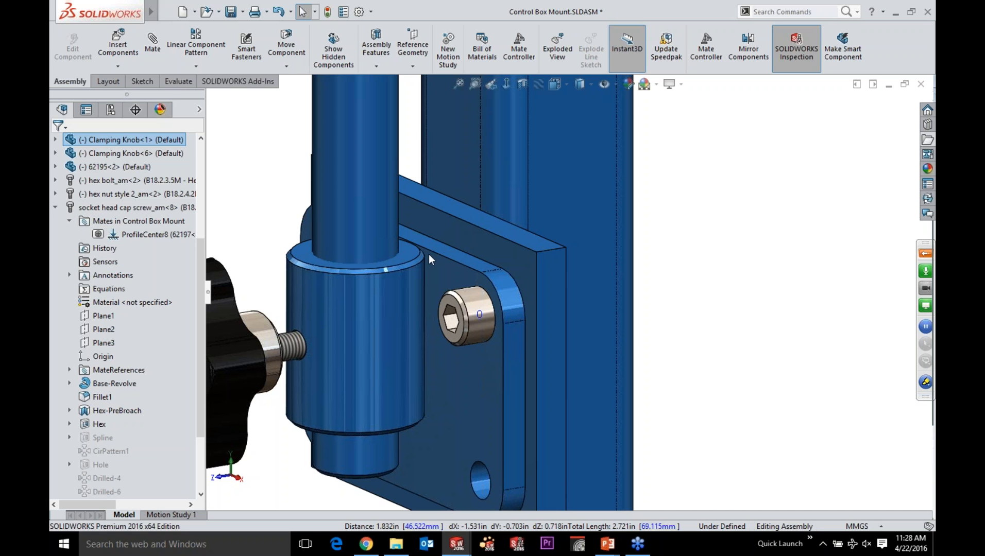
{"action": "scroll", "coordinate": [428, 254], "scroll_direction": "up", "scroll_amount": 4}
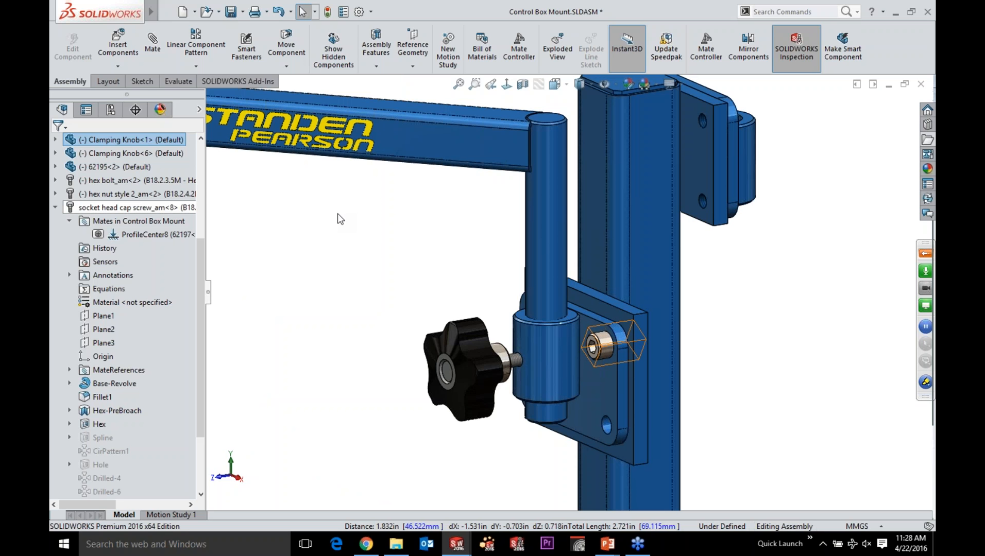
{"action": "key", "text": "shift+c"}
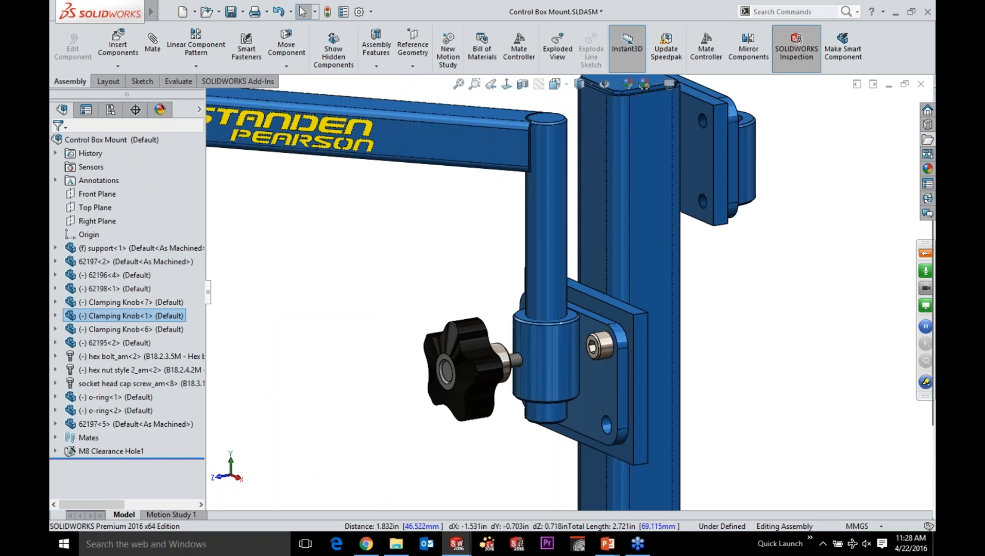
Open the 62197 bracket part in its own window and unsuppress its New Bore feature
{"action": "scroll", "coordinate": [527, 326], "scroll_direction": "down", "scroll_amount": 5}
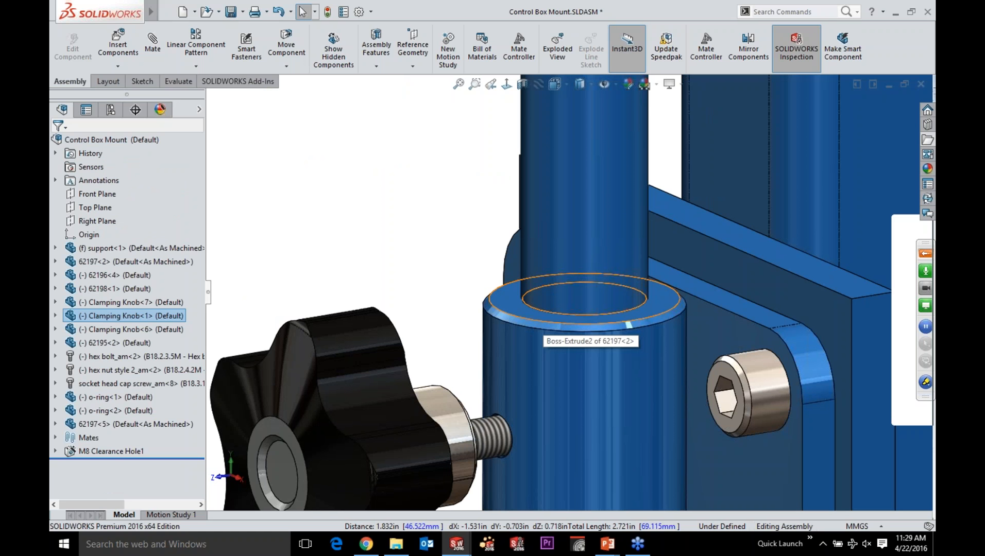
{"action": "left_click", "coordinate": [536, 316]}
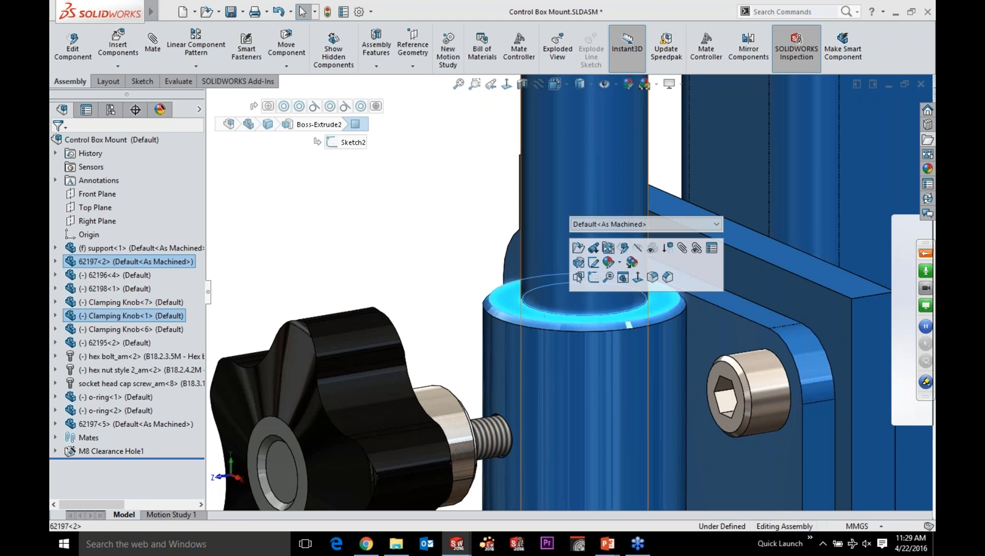
{"action": "left_click", "coordinate": [578, 247]}
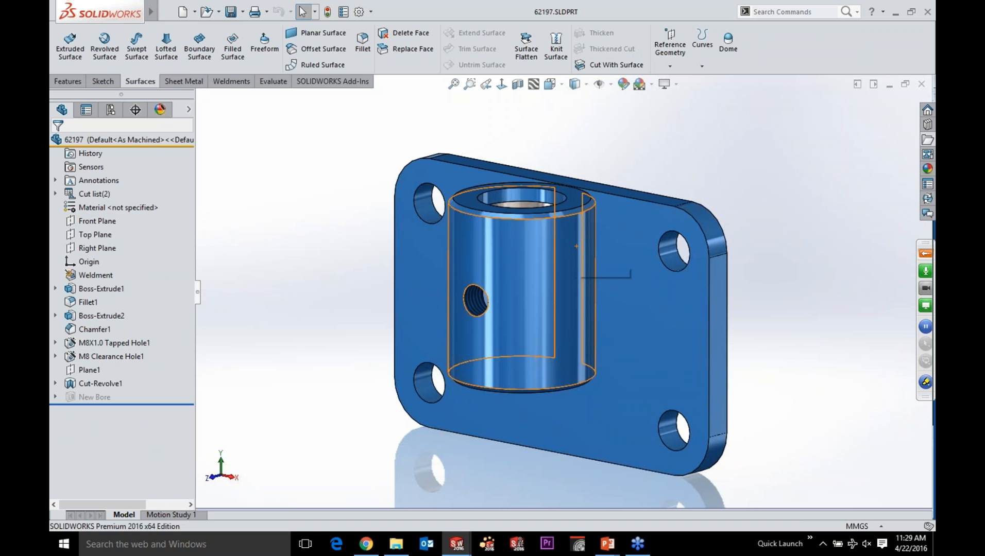
{"action": "key", "text": "Down"}
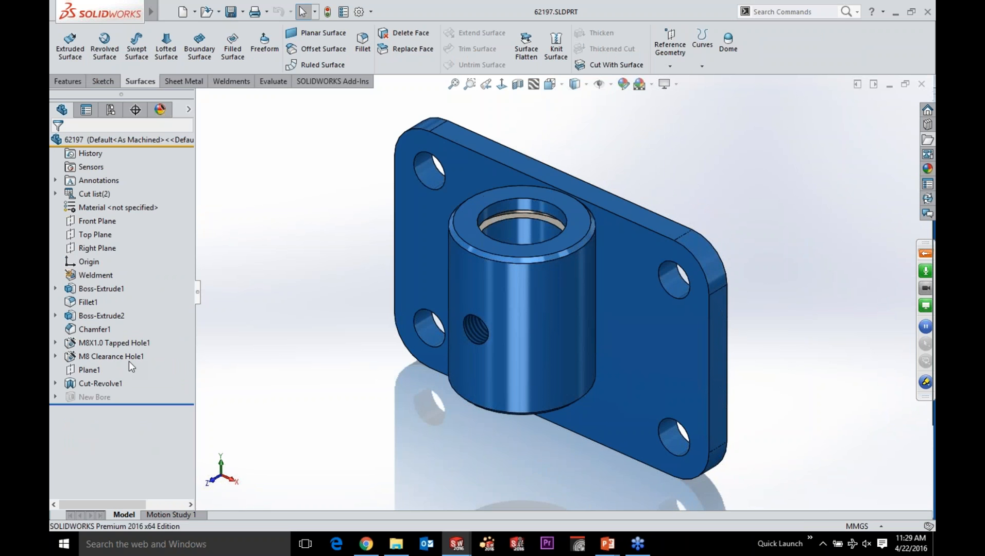
{"action": "left_click", "coordinate": [94, 397]}
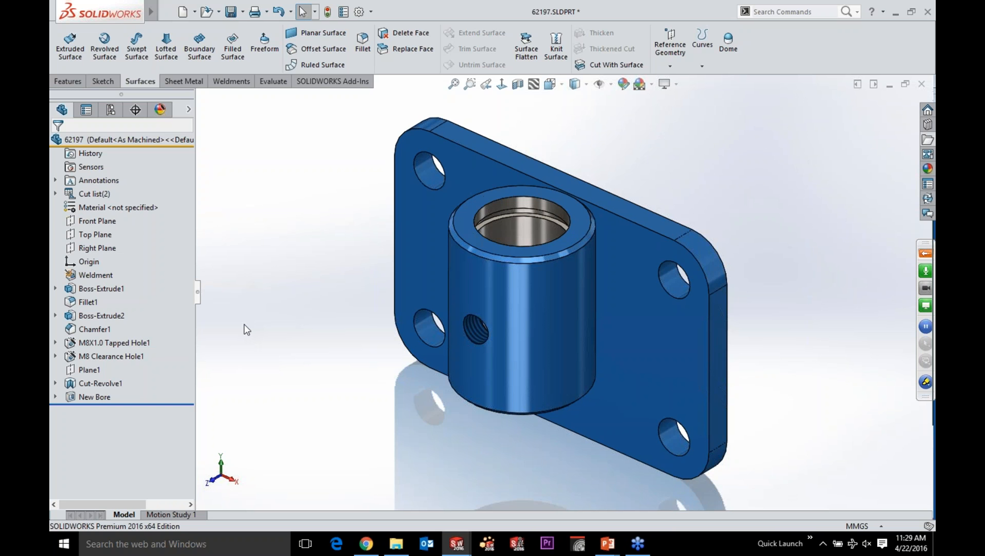
Return to the Control Box Mount assembly and pull the clamping knob, the post and both o-rings away from the bracket collar
{"action": "key", "text": "ctrl+Tab"}
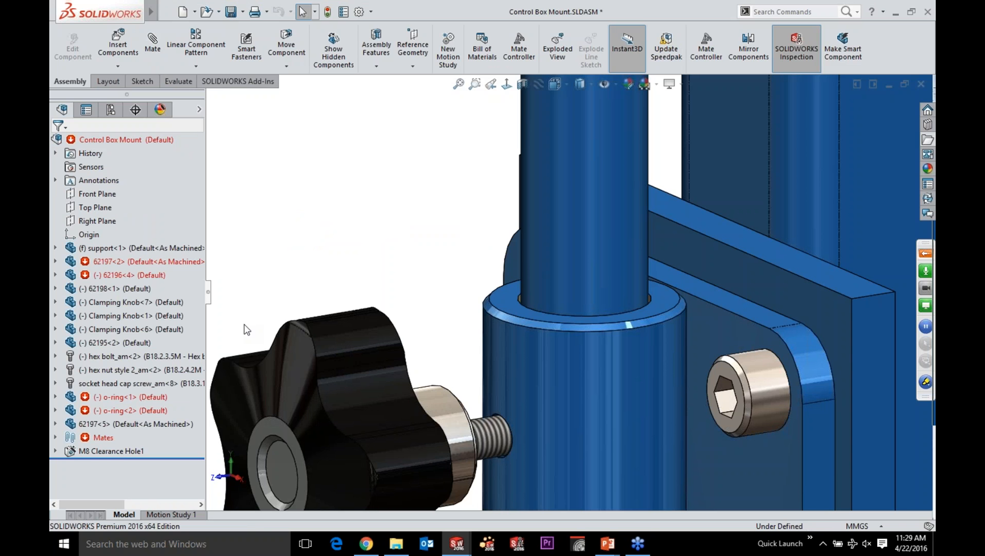
{"action": "scroll", "coordinate": [328, 339], "scroll_direction": "up", "scroll_amount": 2}
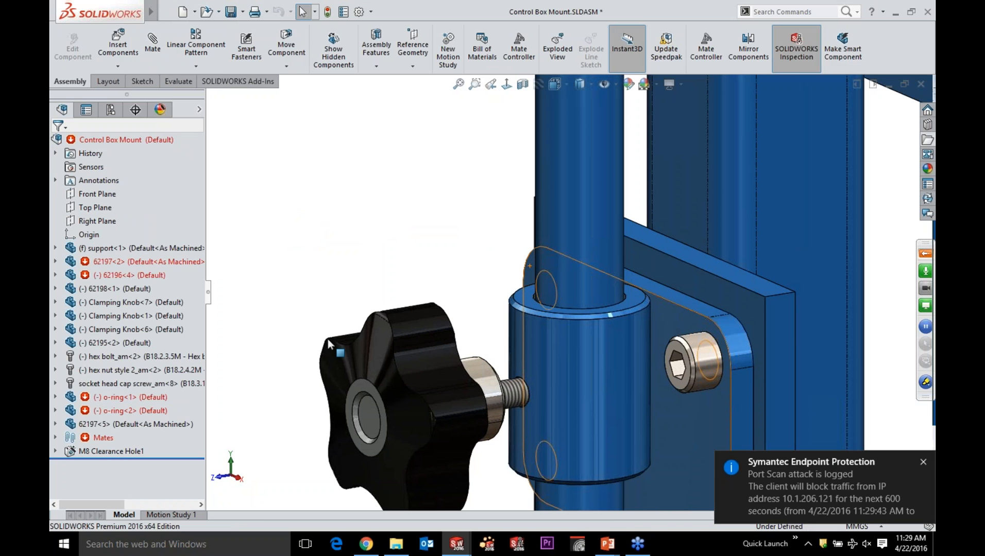
{"action": "left_click_drag", "start_coordinate": [328, 339], "coordinate": [252, 352]}
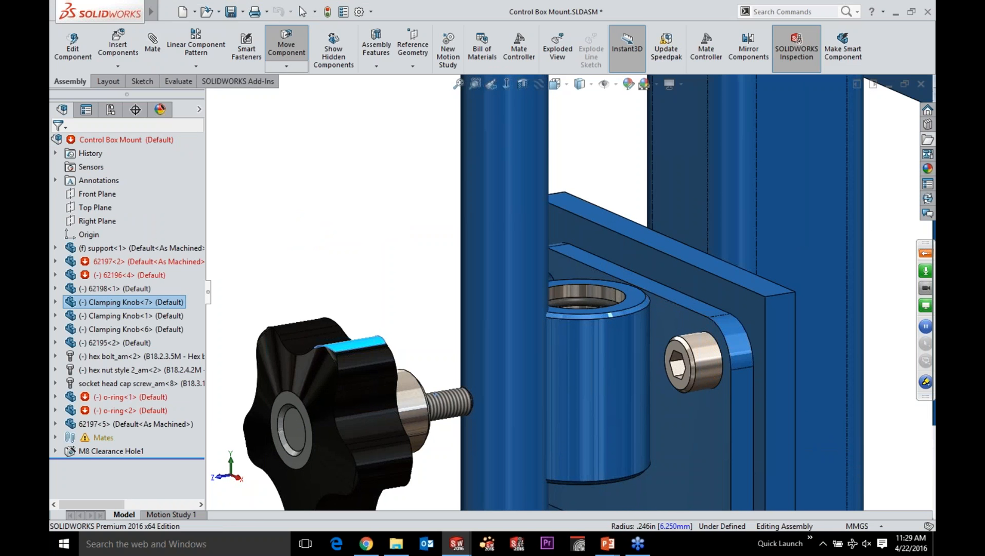
{"action": "left_click_drag", "start_coordinate": [502, 395], "coordinate": [435, 395]}
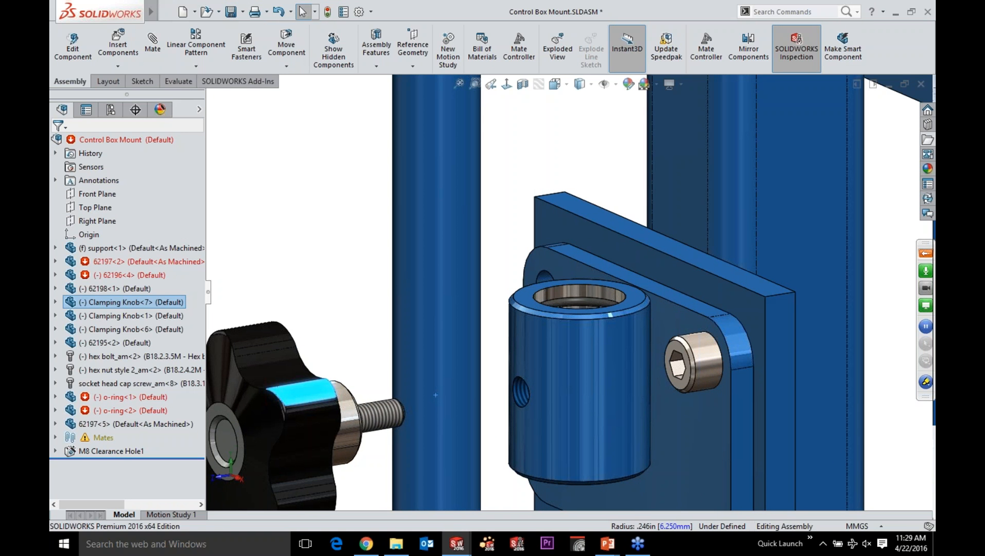
{"action": "left_click_drag", "start_coordinate": [585, 301], "coordinate": [488, 474]}
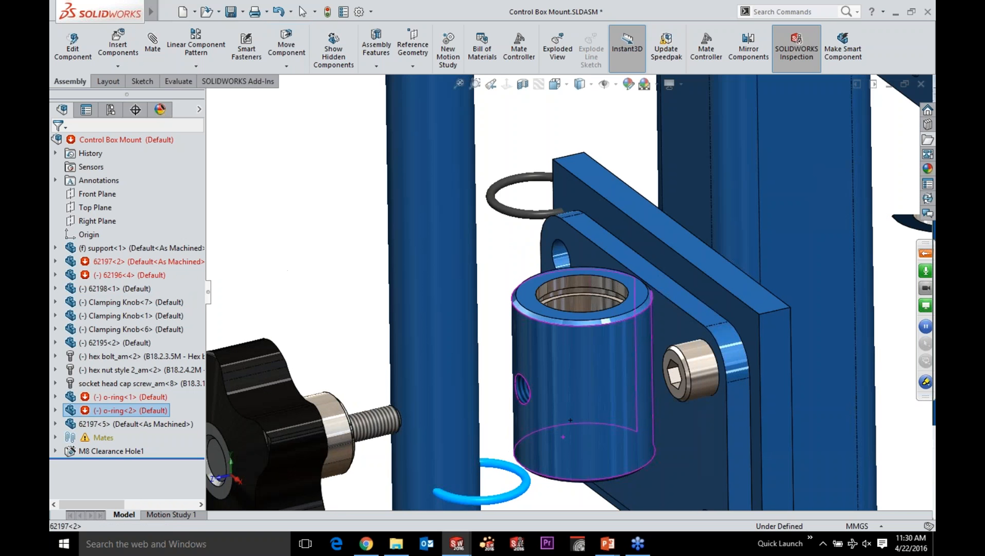
{"action": "scroll", "coordinate": [570, 292], "scroll_direction": "up", "scroll_amount": 1}
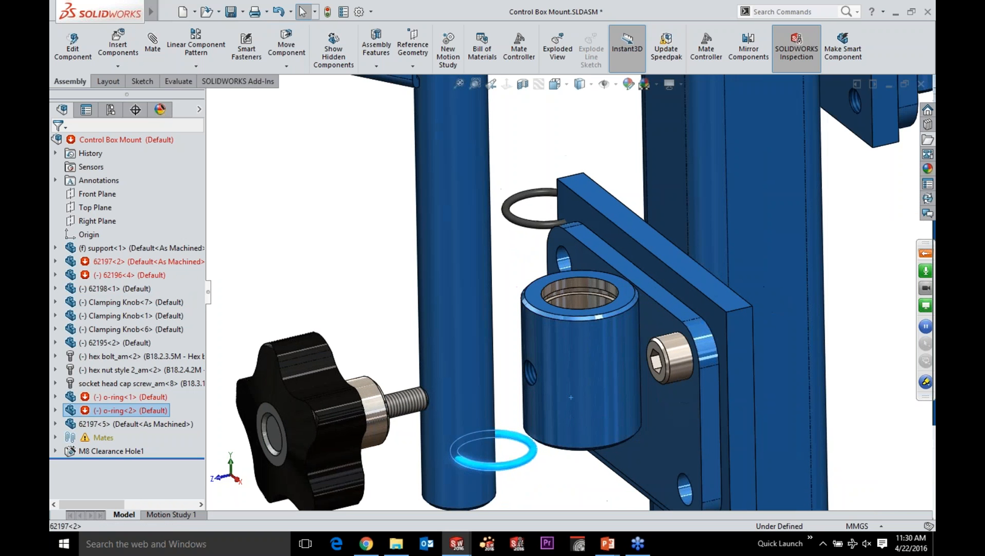
{"action": "key", "text": "Escape"}
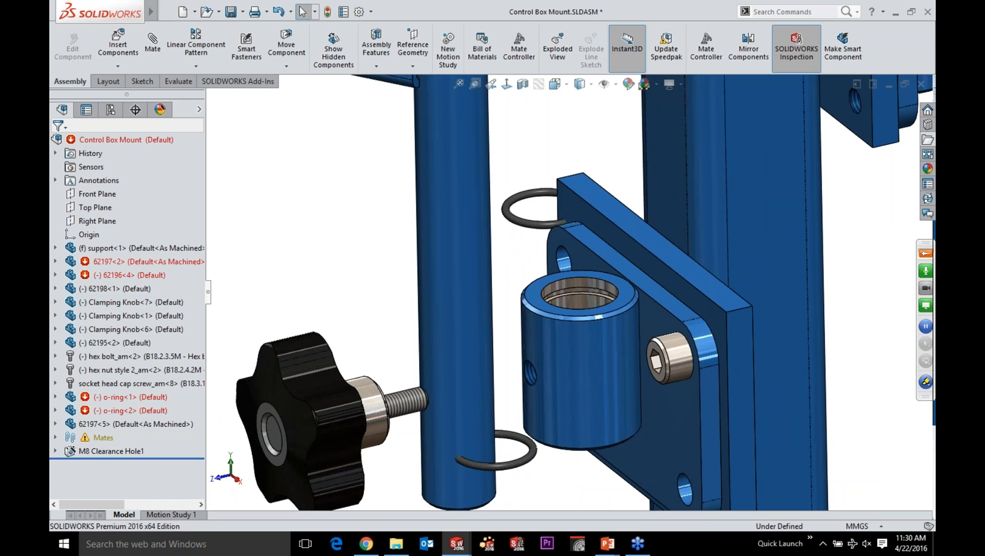
Repair the upper o-ring's concentric mate with the collar's inner bore face and replace all other missing references to that face
{"action": "left_click", "coordinate": [514, 220]}
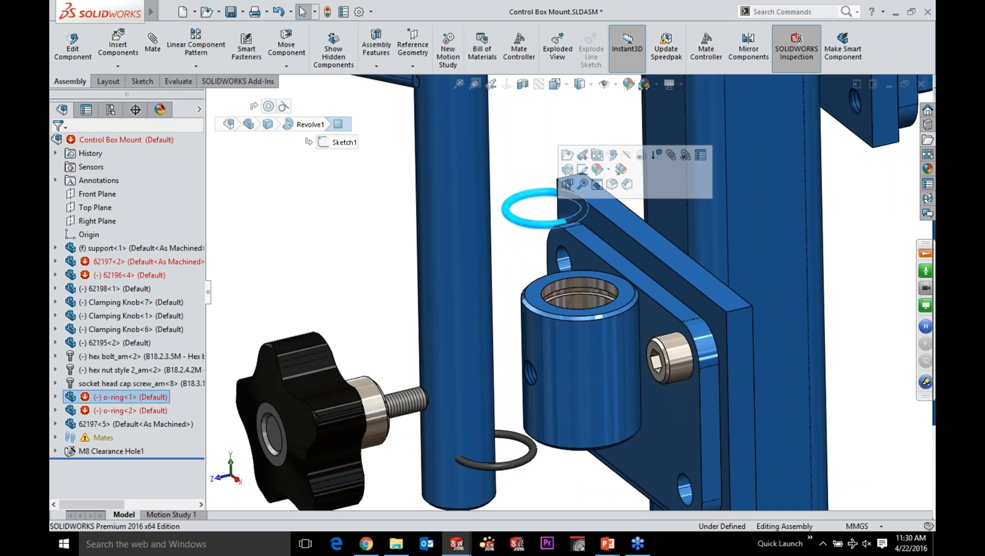
{"action": "key", "text": "d"}
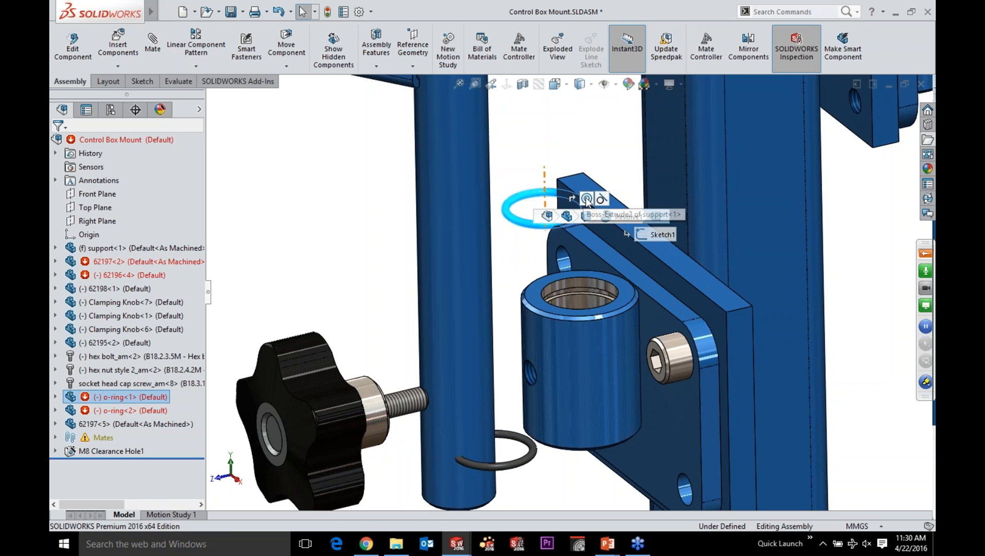
{"action": "left_click", "coordinate": [587, 199]}
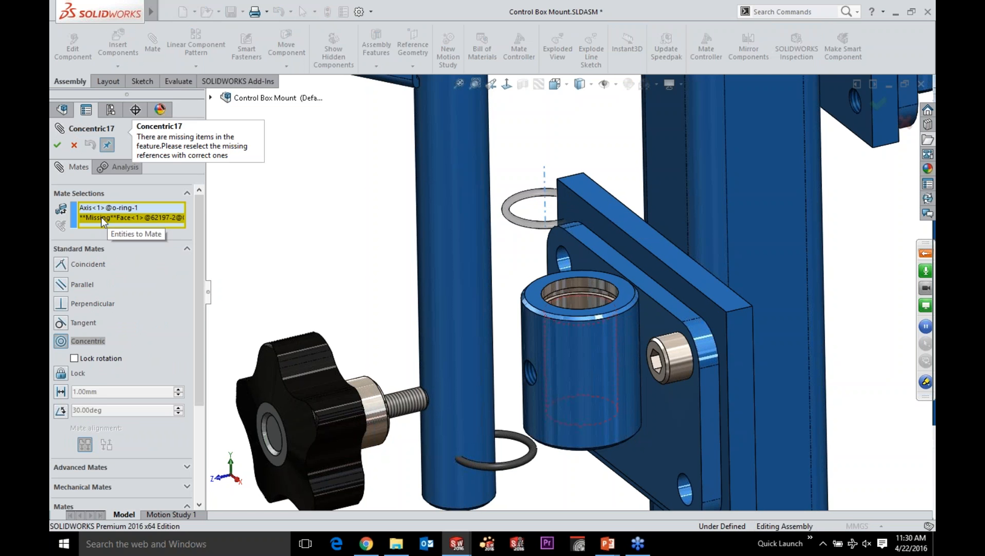
{"action": "left_click", "coordinate": [101, 216]}
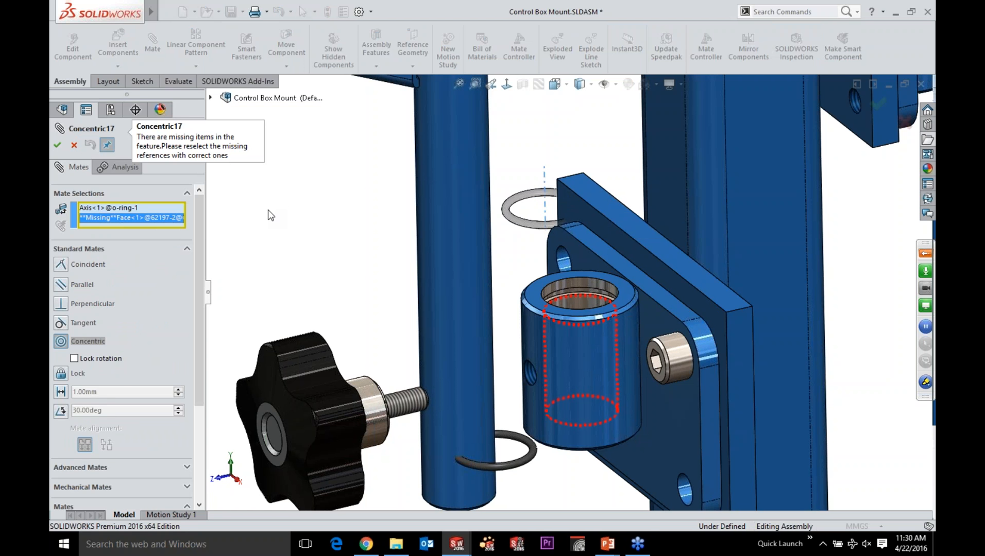
{"action": "key", "text": "Delete"}
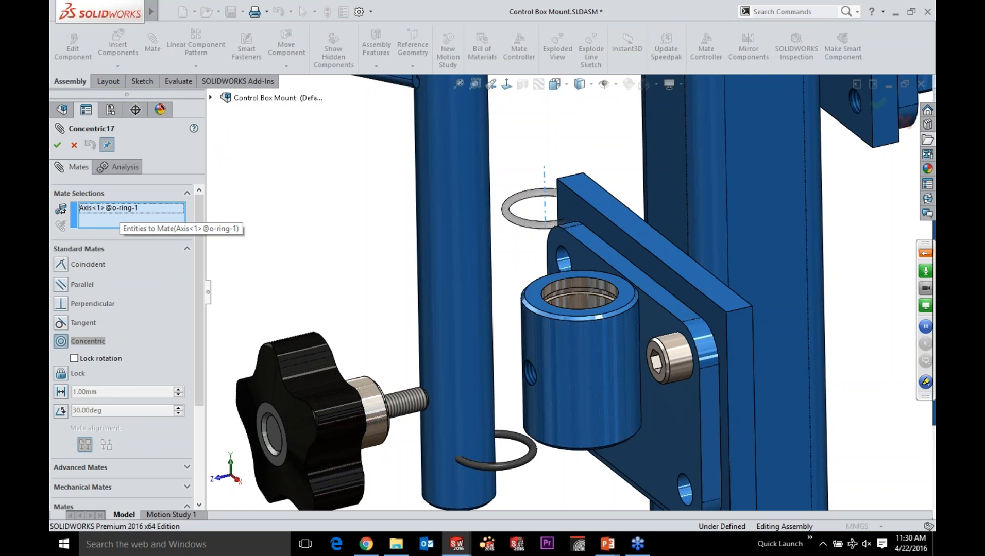
{"action": "left_click", "coordinate": [578, 303]}
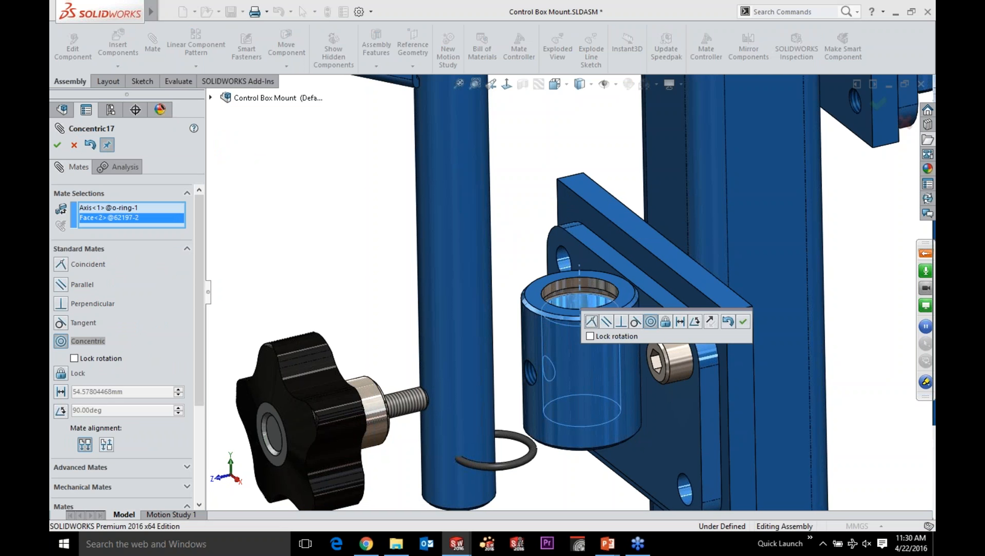
{"action": "key", "text": "Return"}
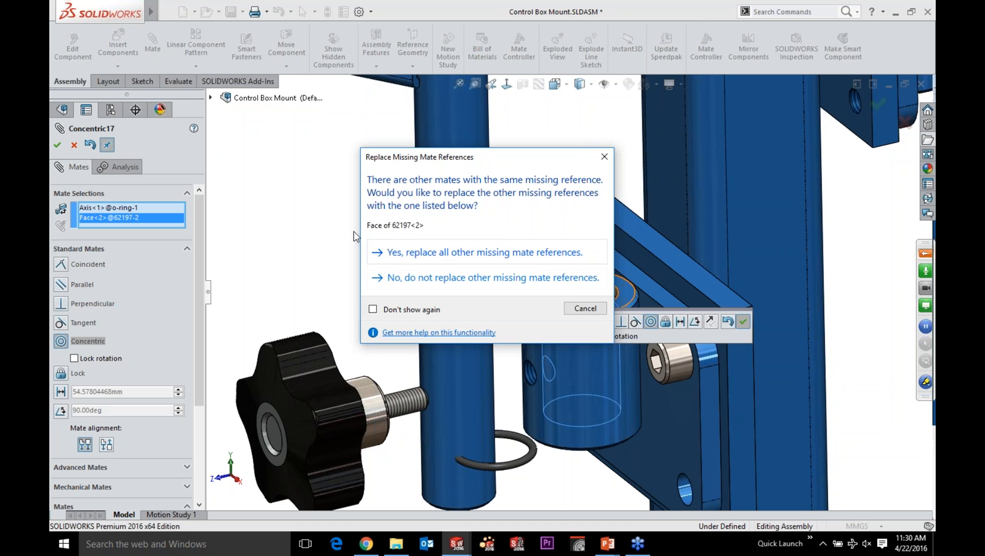
{"action": "key", "text": "Return"}
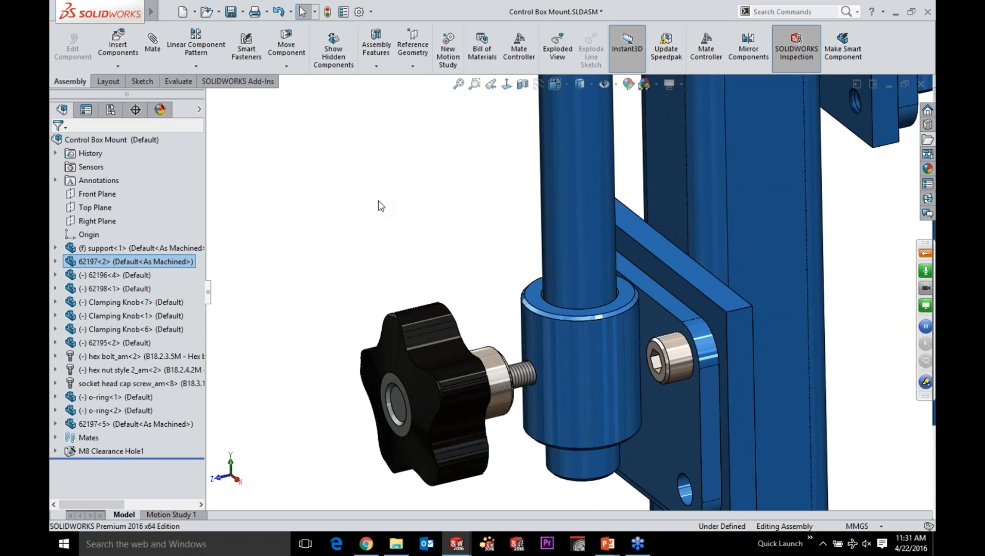
Select all identical clamping knobs, matching configuration names, and switch them to the New Stud configuration
{"action": "left_click", "coordinate": [459, 85]}
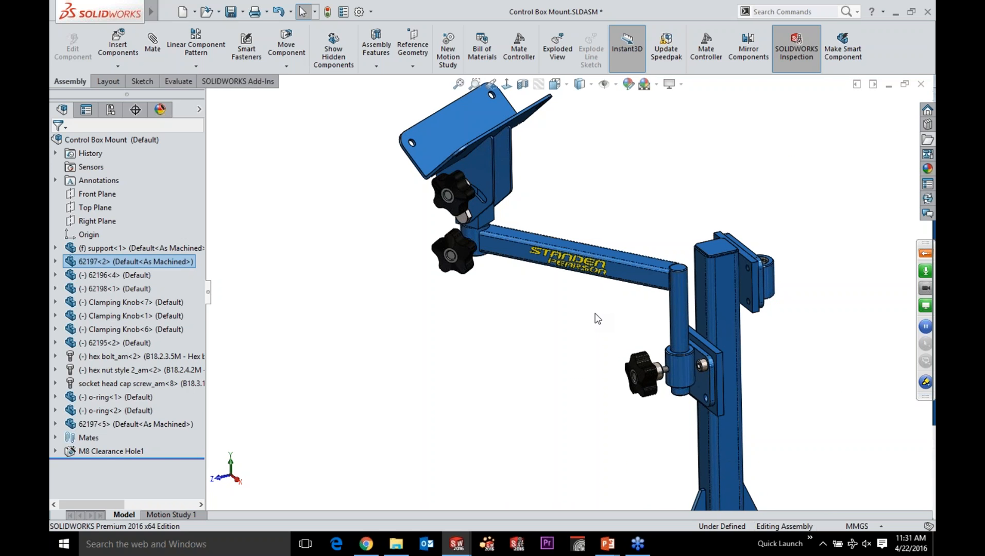
{"action": "left_click", "coordinate": [316, 12]}
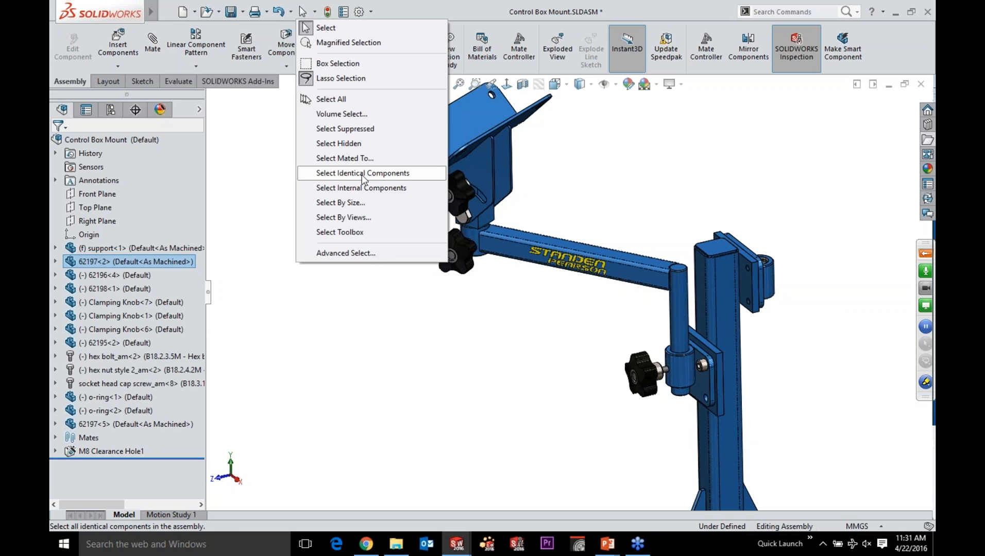
{"action": "left_click", "coordinate": [363, 175]}
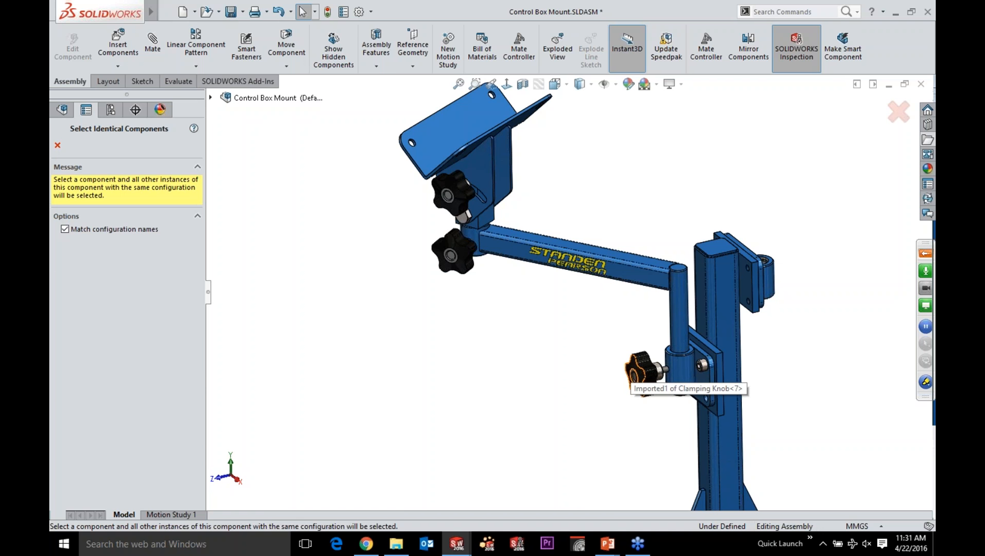
{"action": "left_click", "coordinate": [641, 368]}
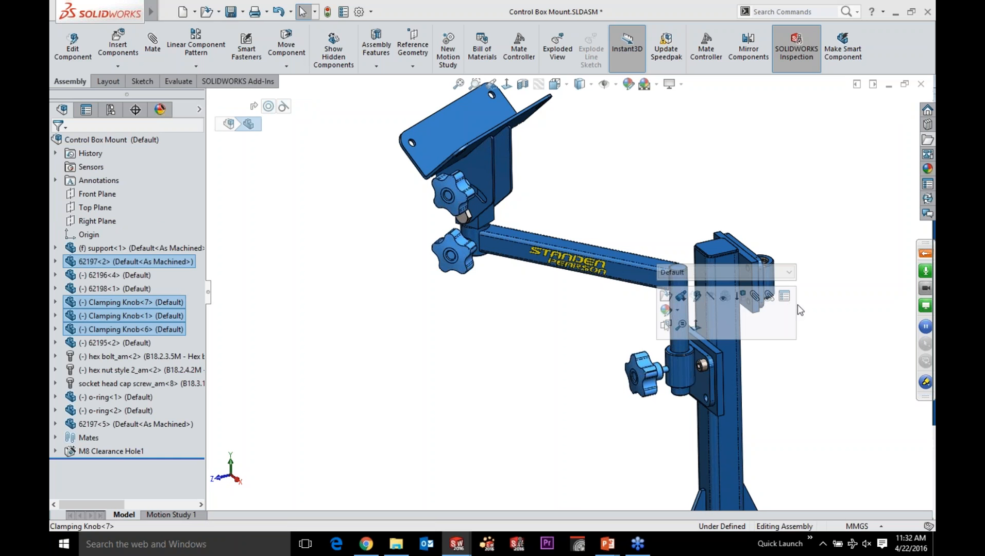
{"action": "left_click", "coordinate": [757, 272]}
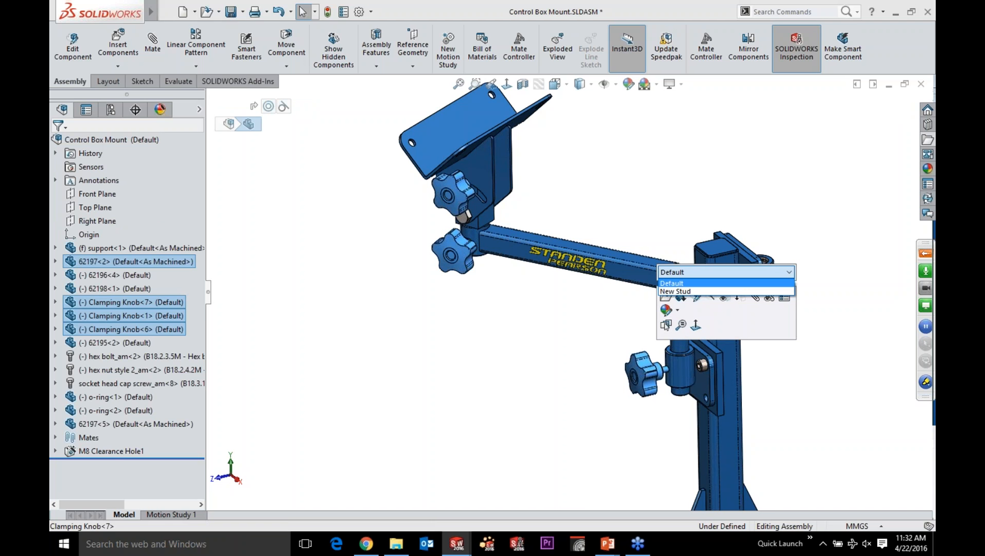
{"action": "left_click", "coordinate": [674, 291]}
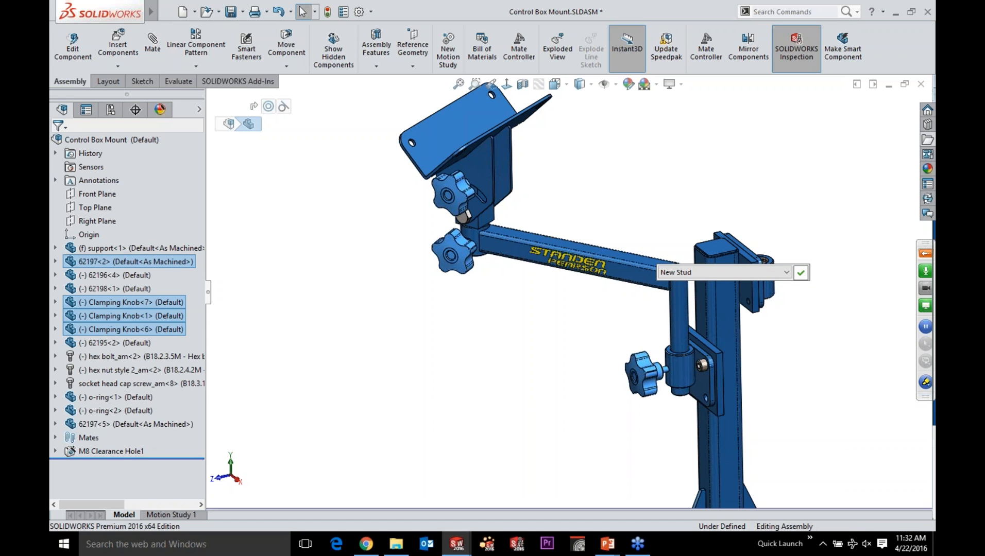
{"action": "left_click", "coordinate": [801, 273]}
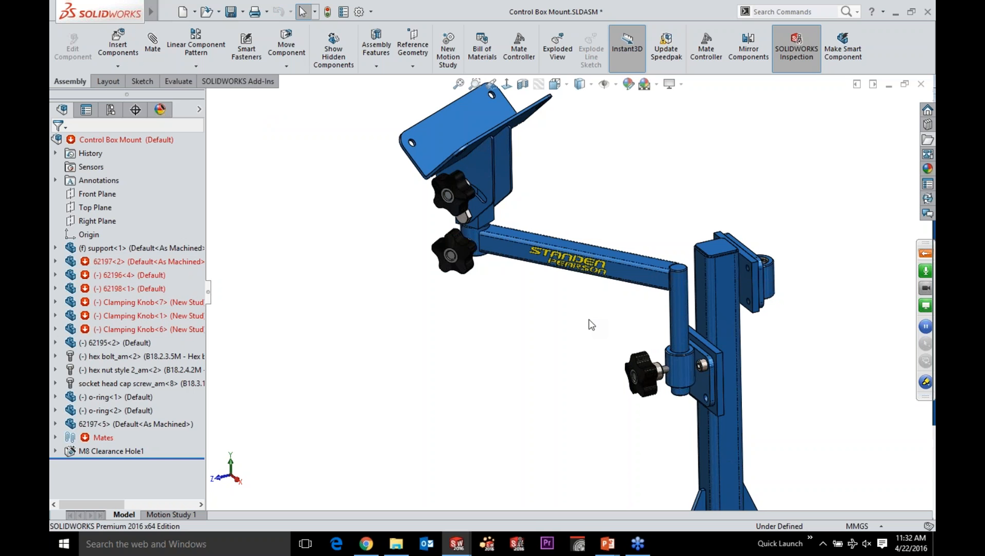
Pull the knobs free, repair the collar knob's concentric mate with its new stud's cylindrical face, and replace all other missing mate references
{"action": "left_click_drag", "start_coordinate": [447, 195], "coordinate": [372, 214]}
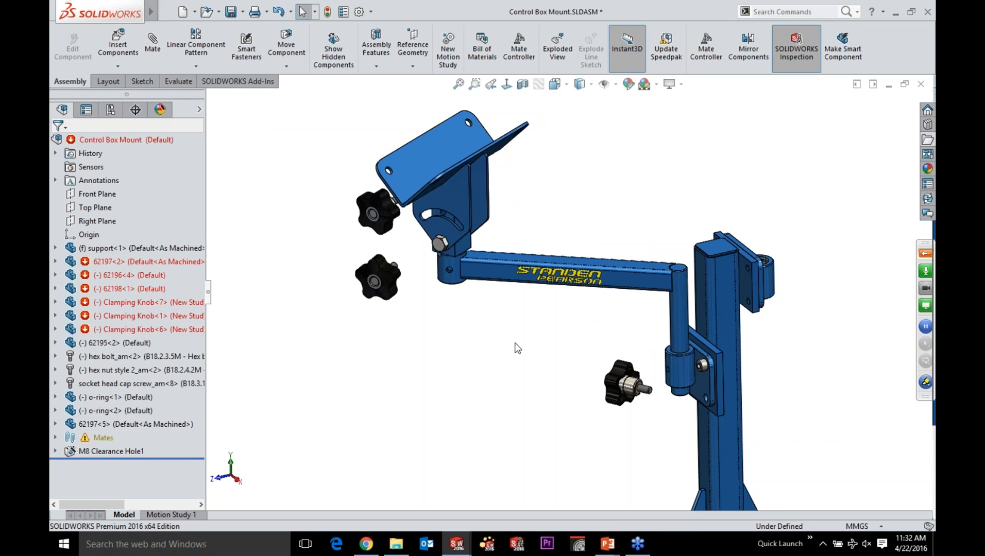
{"action": "scroll", "coordinate": [549, 371], "scroll_direction": "down", "scroll_amount": 2}
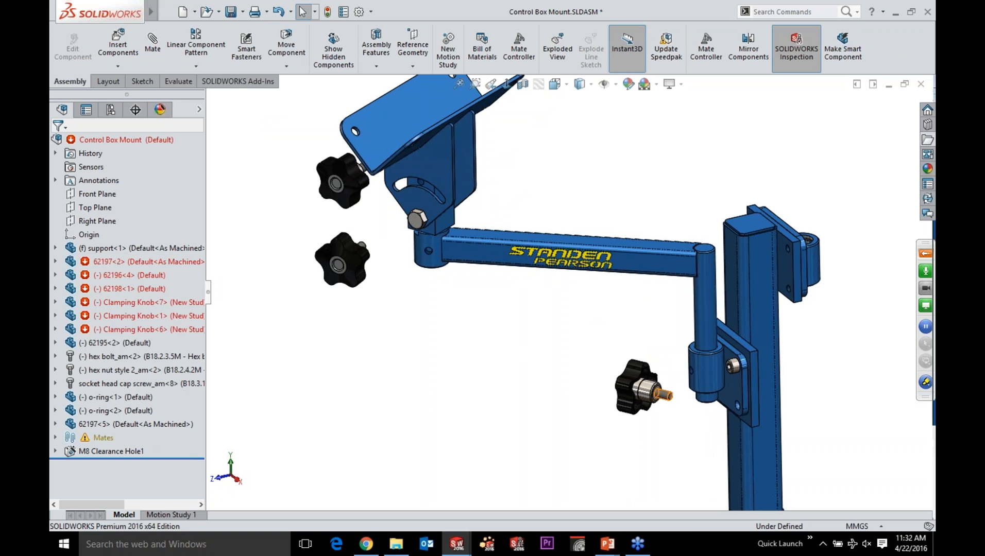
{"action": "left_click", "coordinate": [664, 395]}
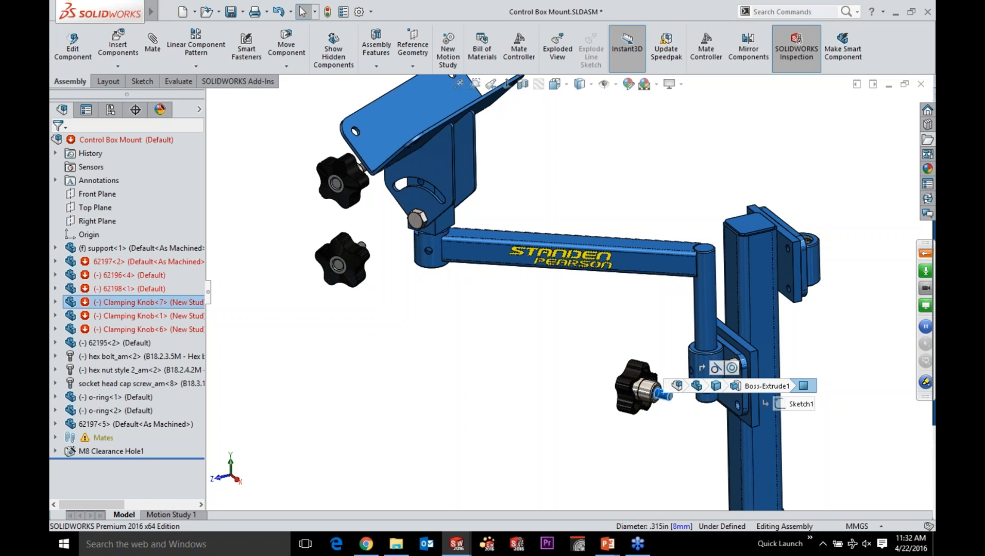
{"action": "left_click", "coordinate": [731, 368]}
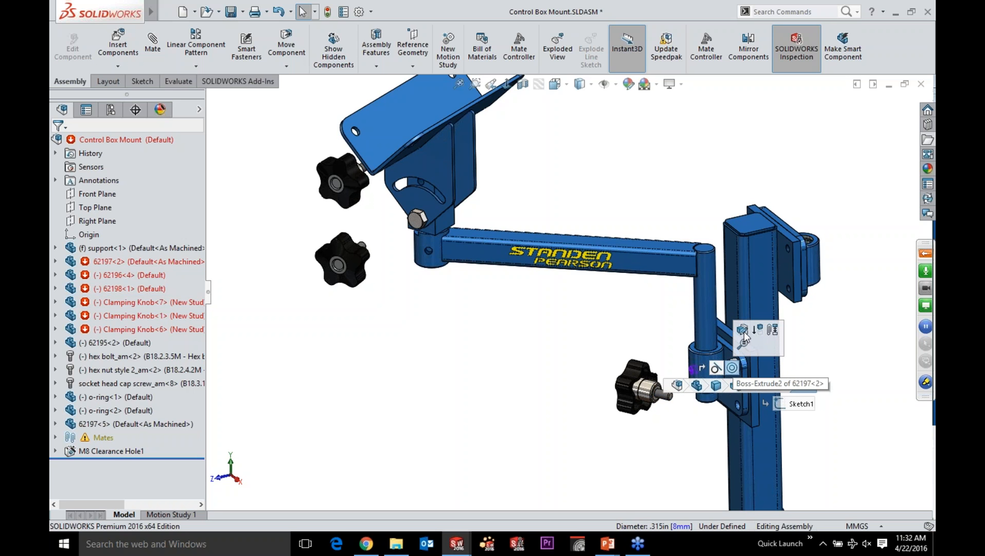
{"action": "left_click", "coordinate": [742, 331]}
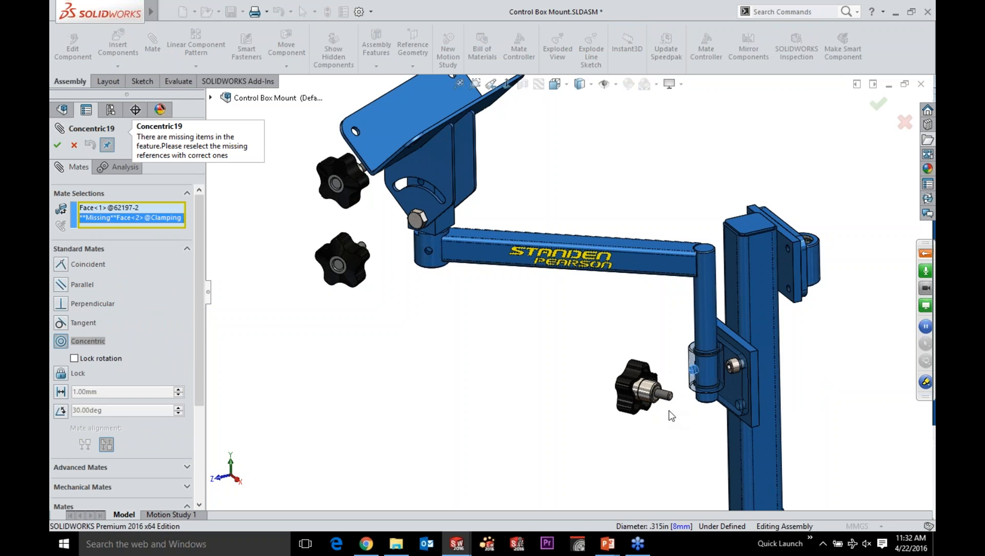
{"action": "key", "text": "Delete"}
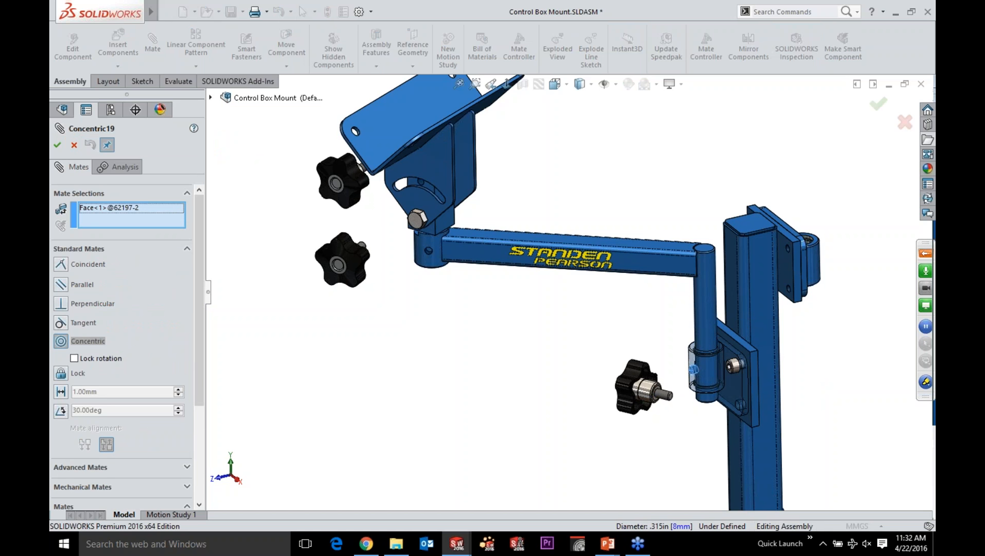
{"action": "left_click", "coordinate": [662, 395]}
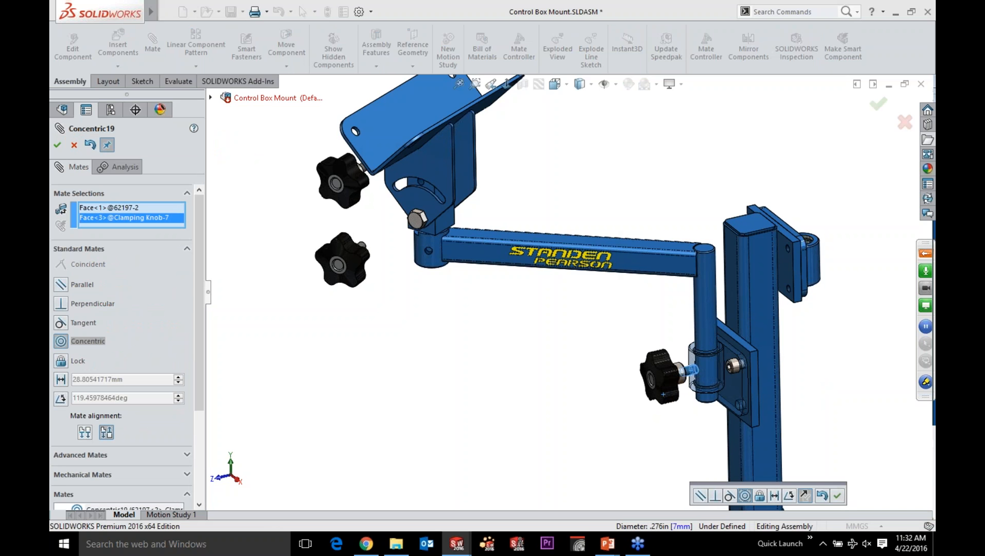
{"action": "left_click", "coordinate": [837, 495]}
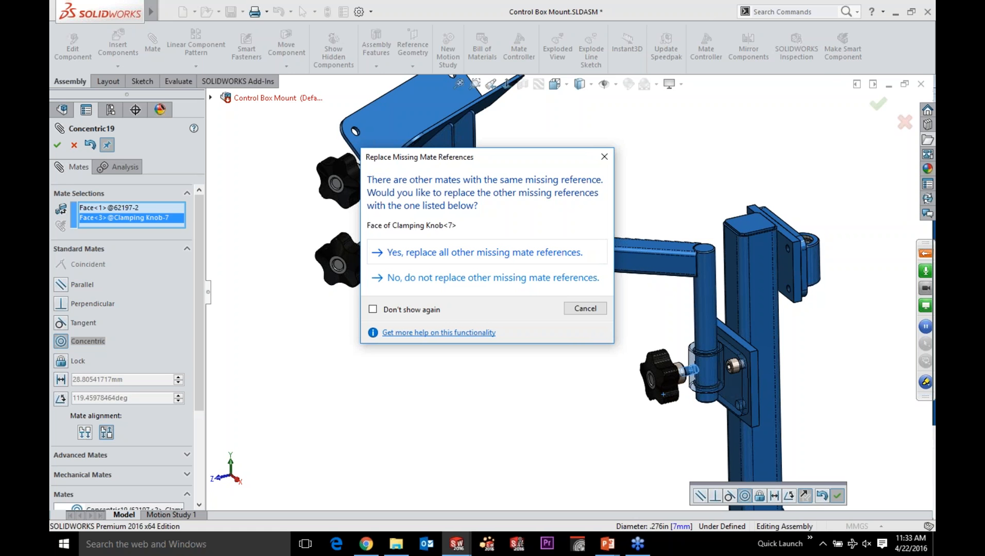
{"action": "left_click", "coordinate": [469, 253]}
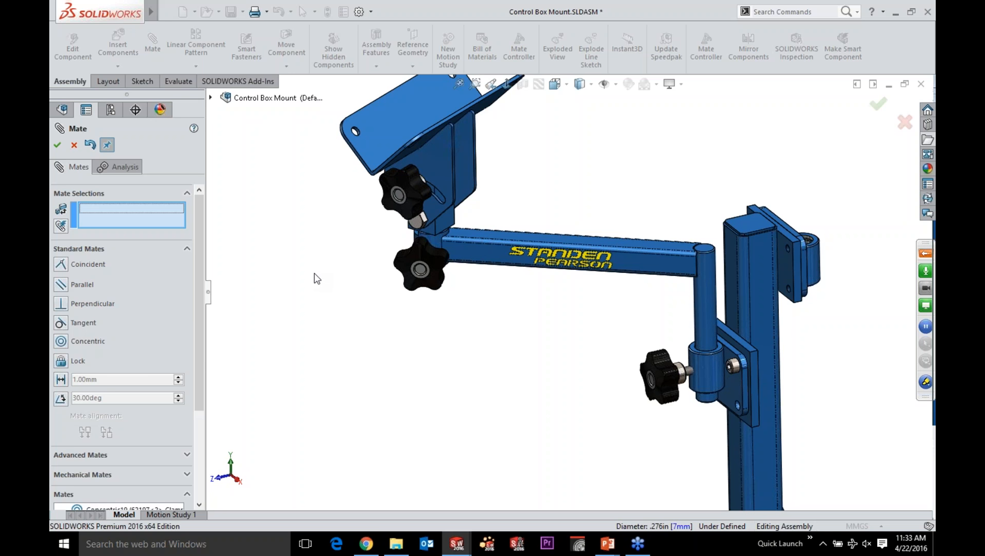
{"action": "key", "text": "Escape"}
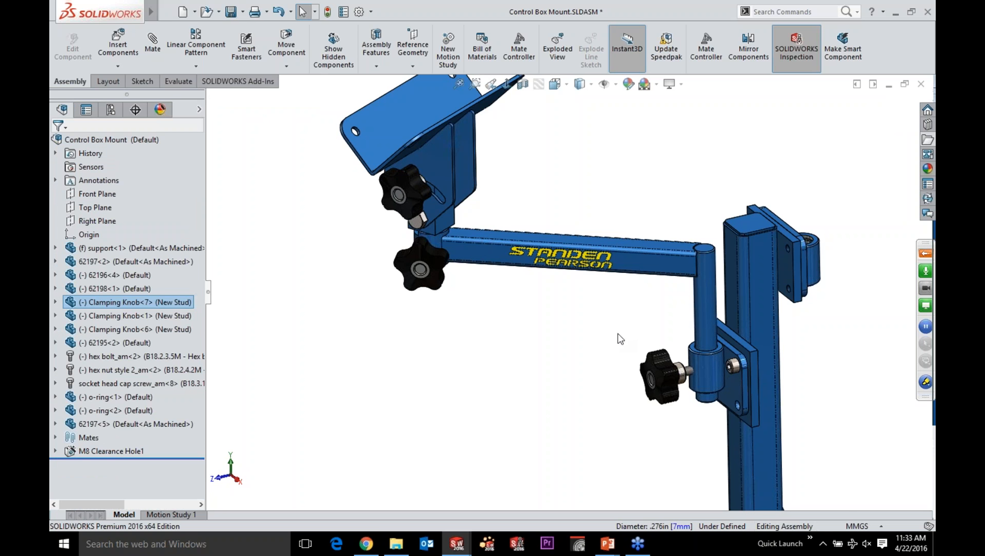
Add a Width mate centring the arm post on the bracket collar, using the post's end face, the arm's underside and the collar's two end faces
{"action": "key", "text": "Up"}
{"action": "key", "text": "Up"}
{"action": "key", "text": "Up"}
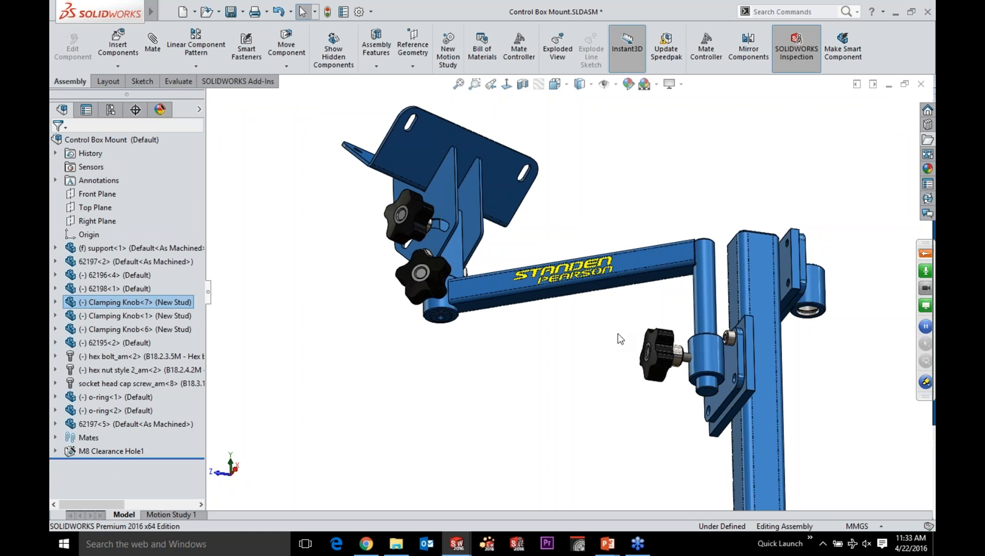
{"action": "scroll", "coordinate": [617, 333], "scroll_direction": "down", "scroll_amount": 5}
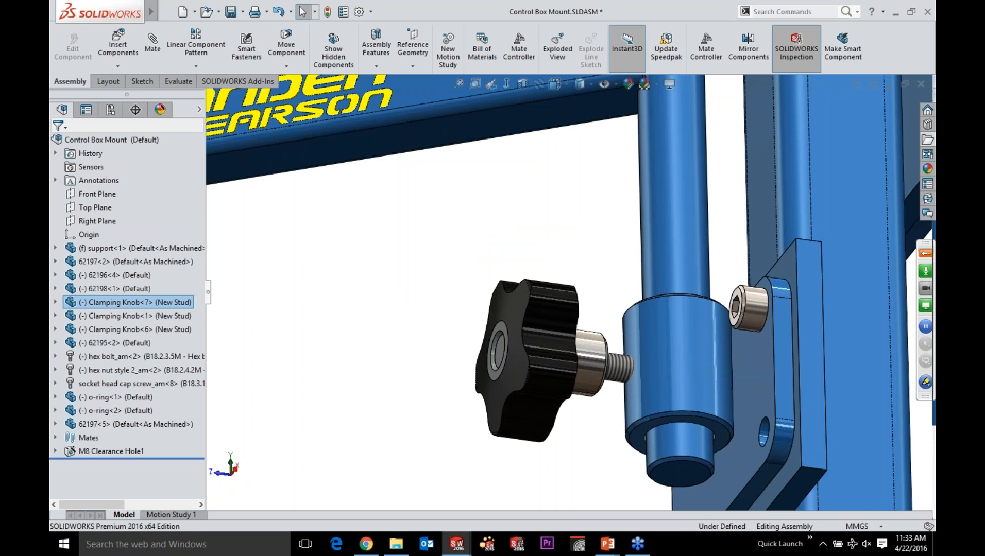
{"action": "left_click", "coordinate": [678, 472]}
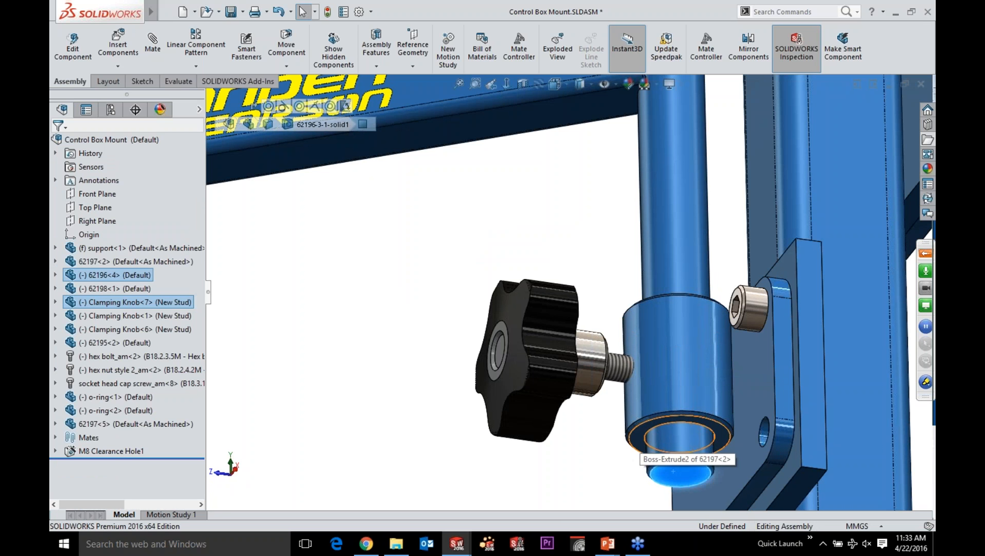
{"action": "left_click", "coordinate": [680, 443], "text": "ctrl"}
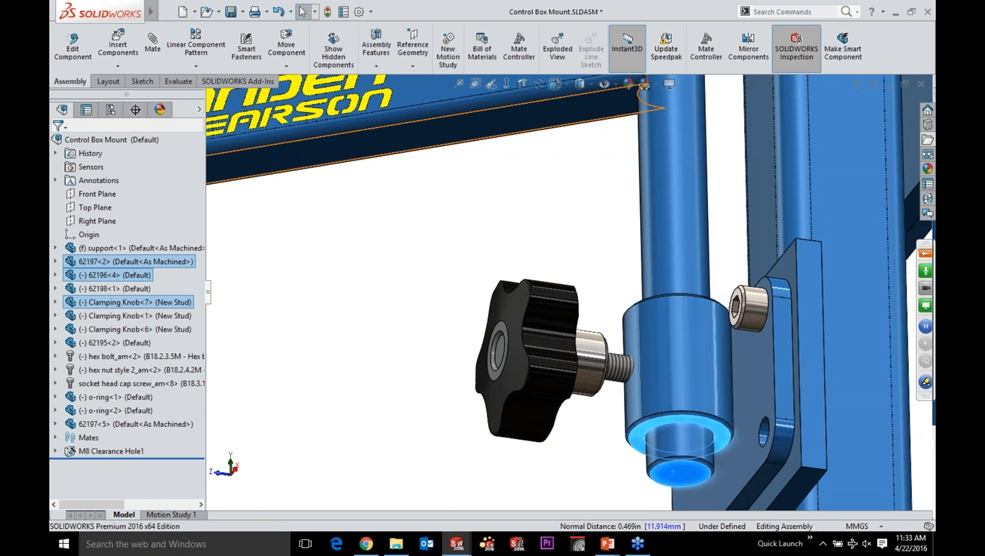
{"action": "left_click", "coordinate": [507, 120]}
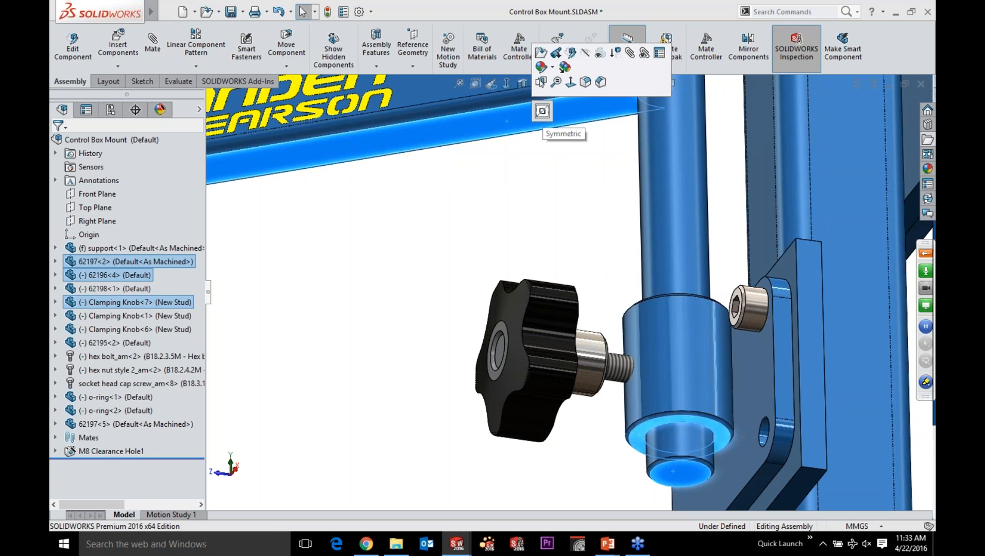
{"action": "middle_click_drag", "start_coordinate": [541, 112], "coordinate": [541, 144]}
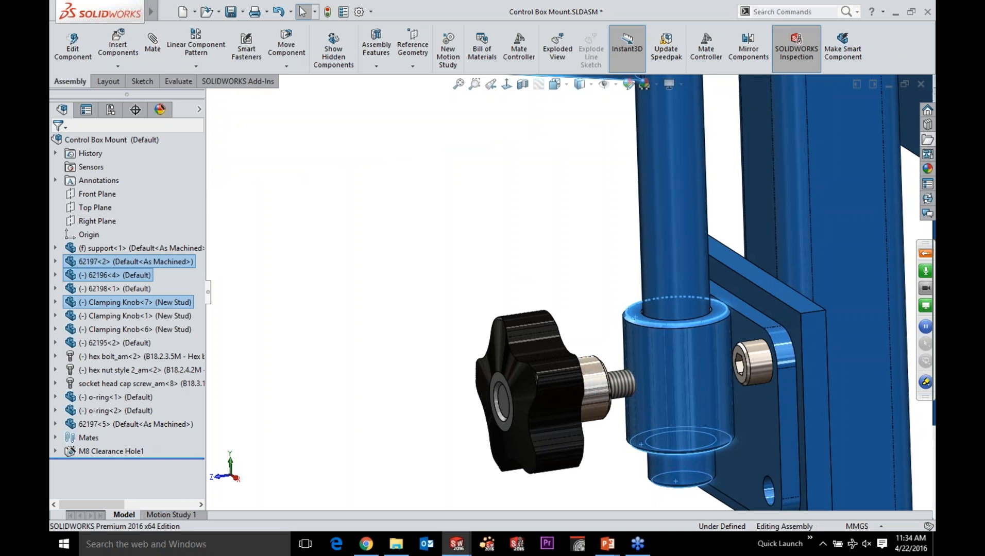
{"action": "left_click", "coordinate": [674, 307]}
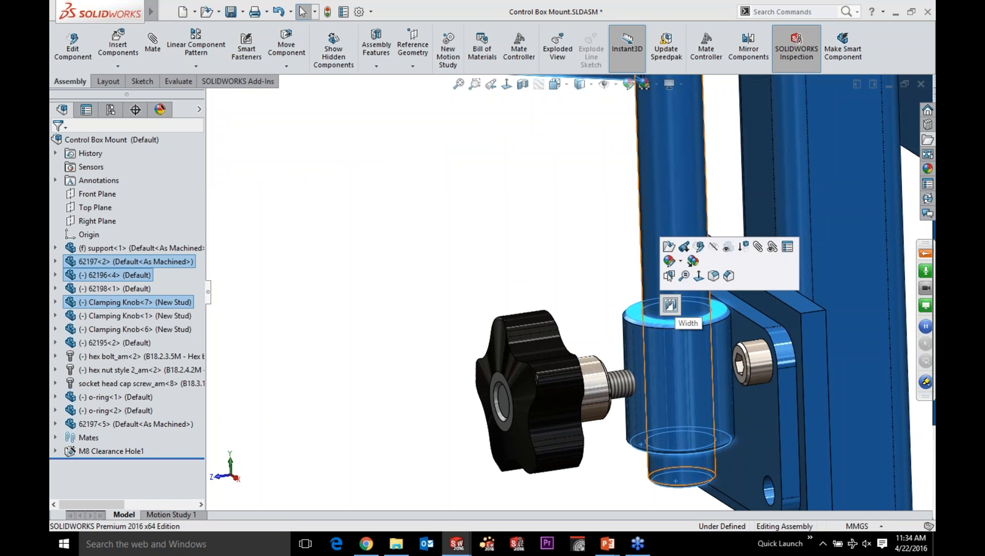
{"action": "left_click", "coordinate": [670, 304]}
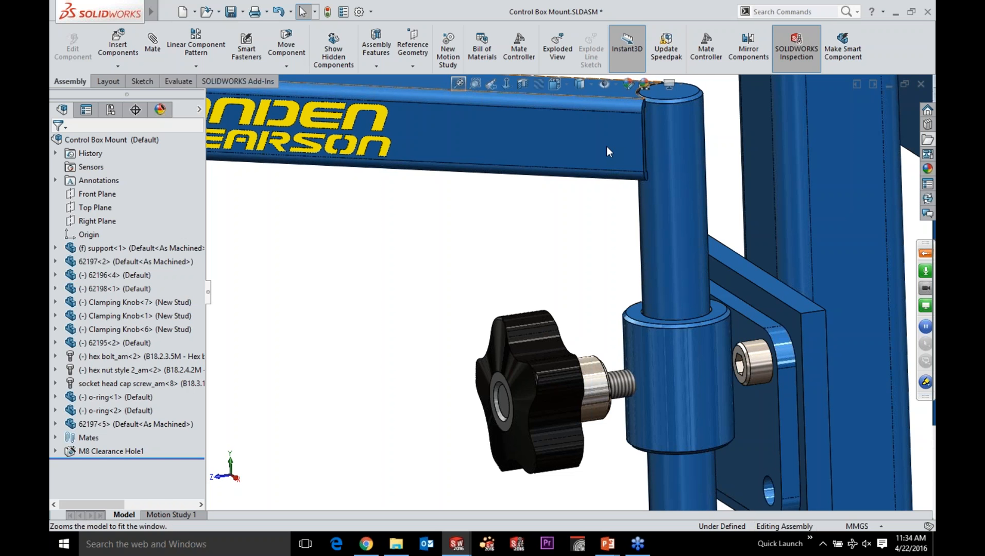
Box-select the whole arm, its head bracket, two clamping knobs and fasteners, and paste a copy of them into the assembly
{"action": "key", "text": "f"}
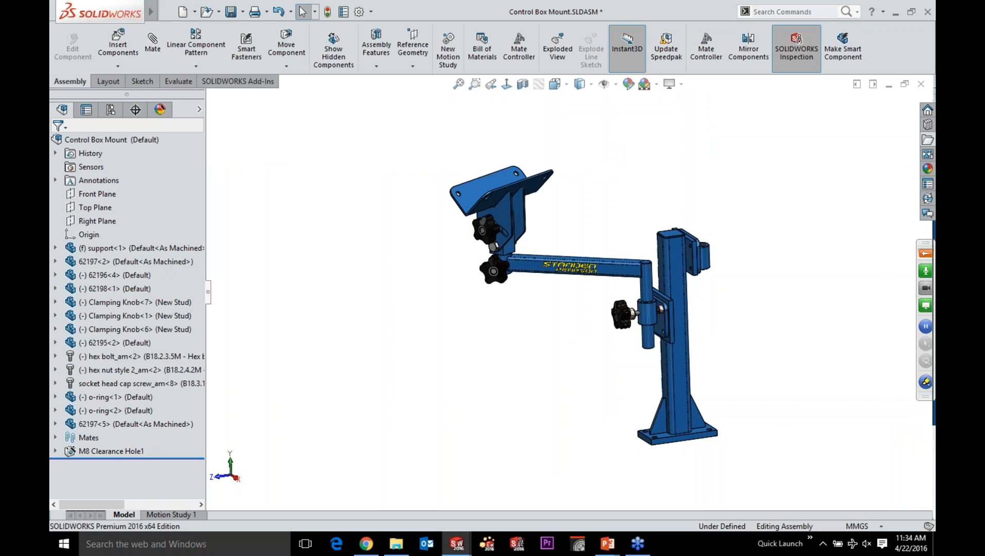
{"action": "left_click_drag", "start_coordinate": [555, 133], "coordinate": [456, 266]}
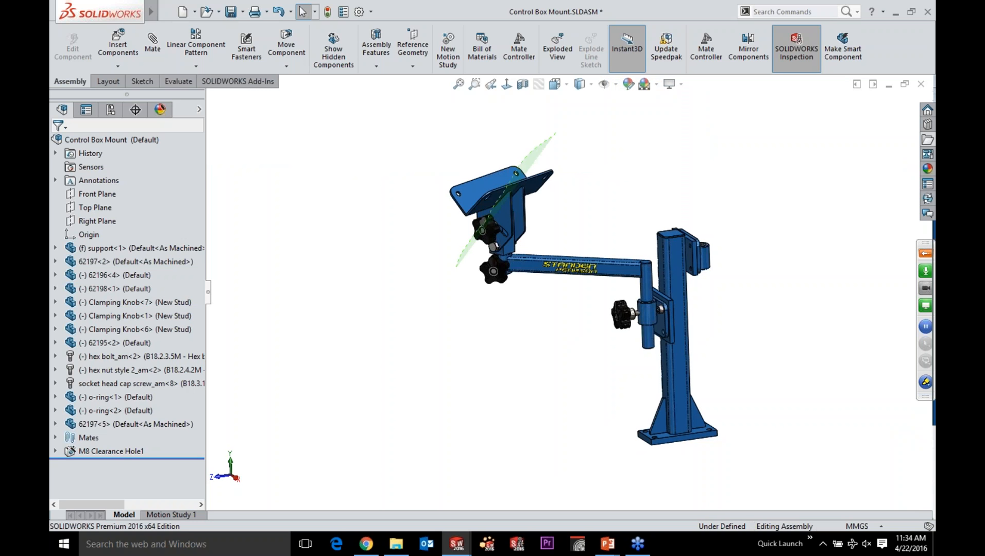
{"action": "right_click", "coordinate": [367, 158]}
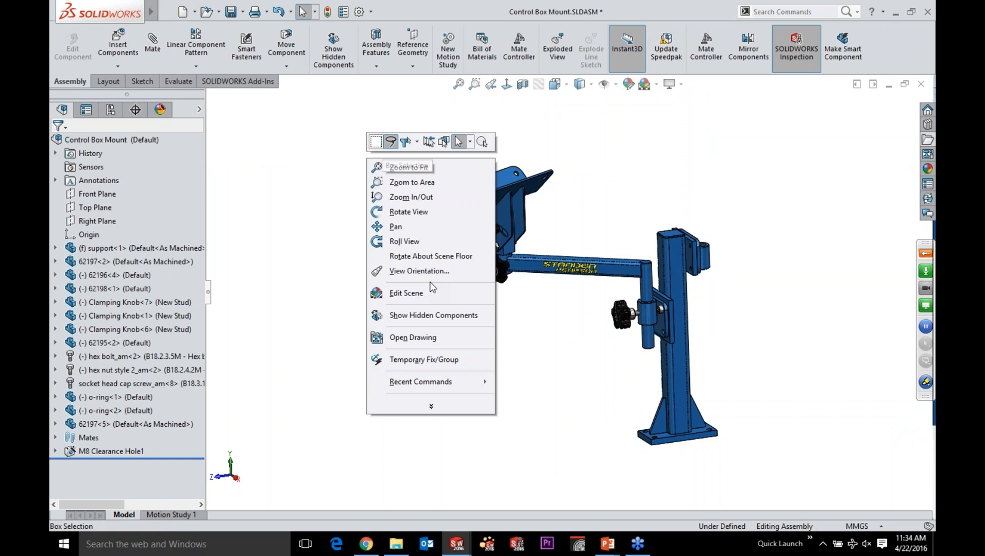
{"action": "left_click_drag", "start_coordinate": [570, 145], "coordinate": [422, 306]}
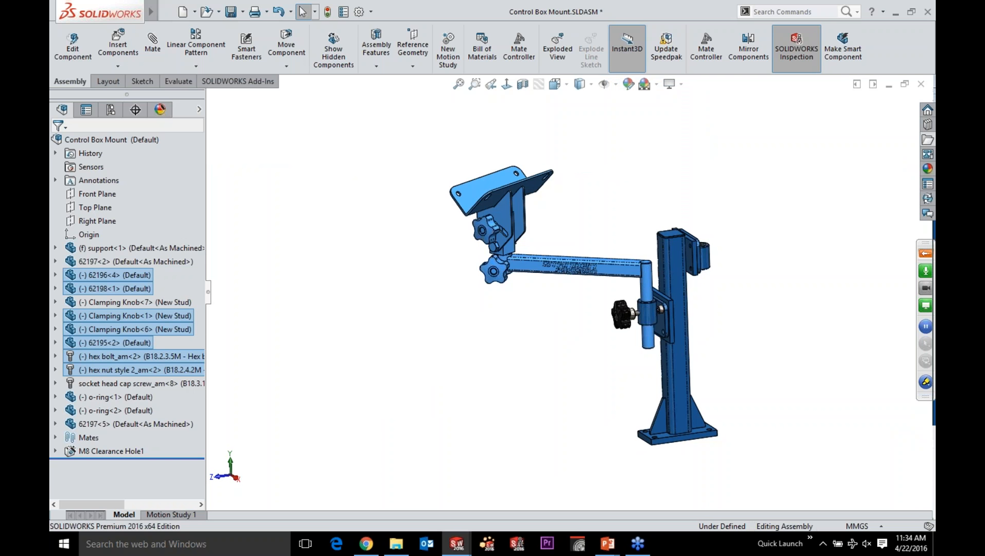
{"action": "key", "text": "Escape"}
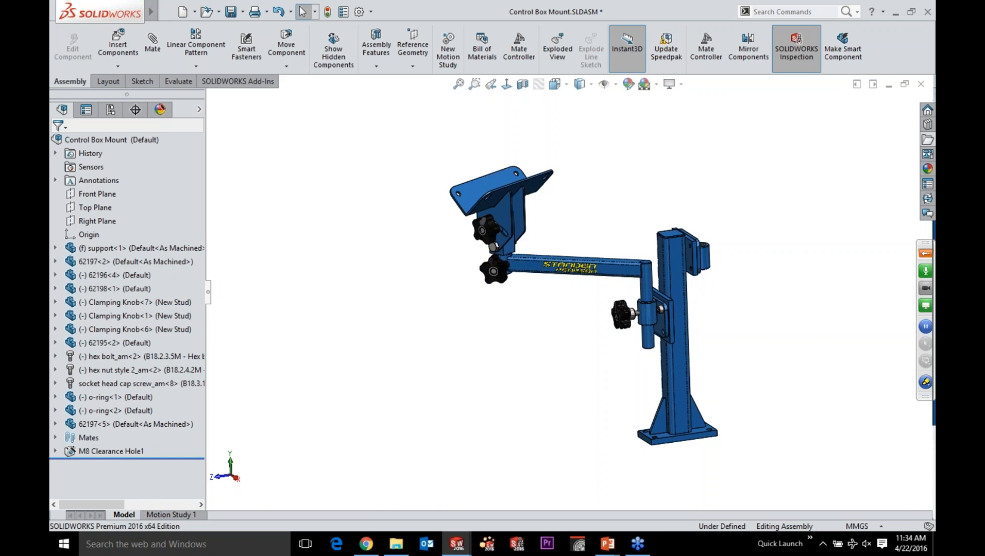
{"action": "key", "text": "ctrl+v"}
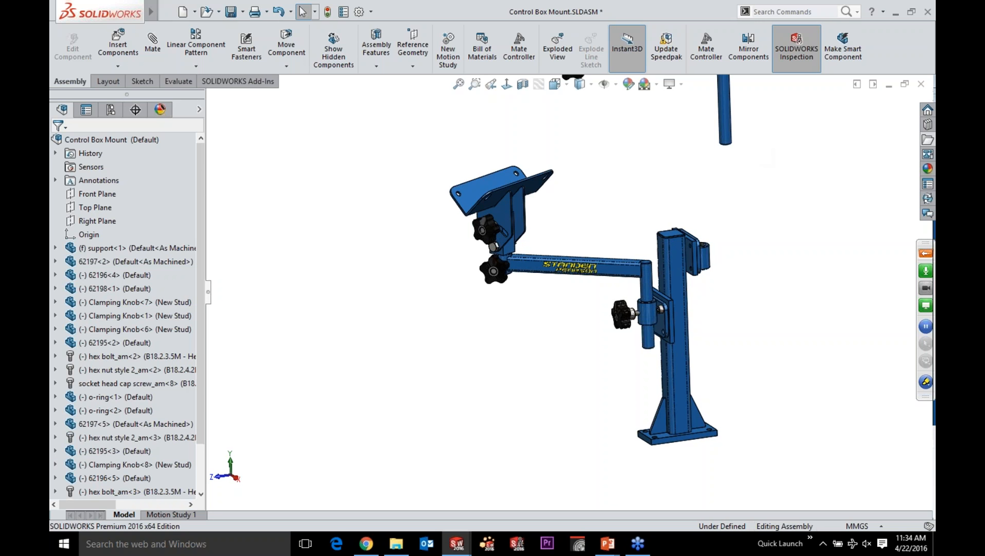
Move the copied arm beside the rear bracket and mate its post concentric with that bracket's collar, facing away from the original arm
{"action": "left_click_drag", "start_coordinate": [724, 129], "coordinate": [707, 262]}
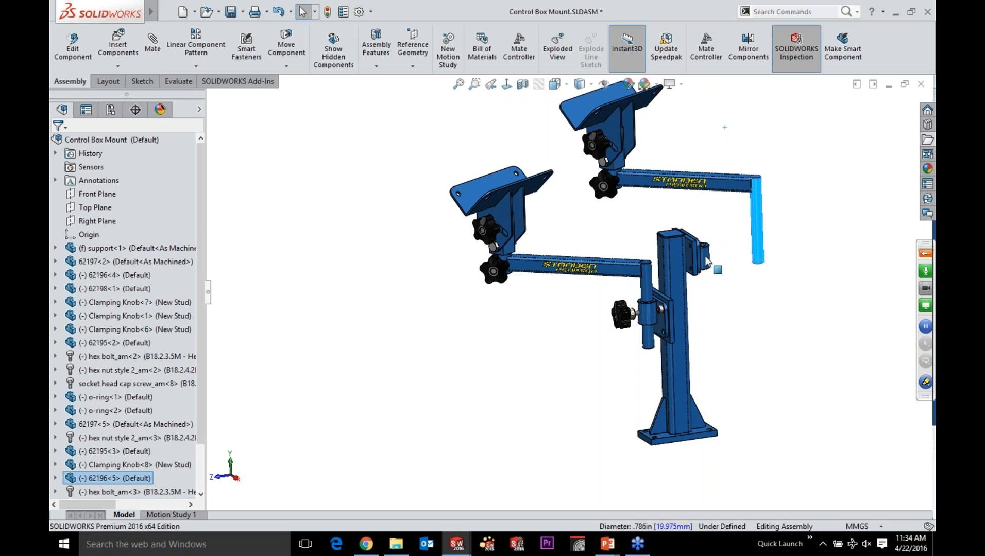
{"action": "left_click", "coordinate": [706, 258], "text": "ctrl"}
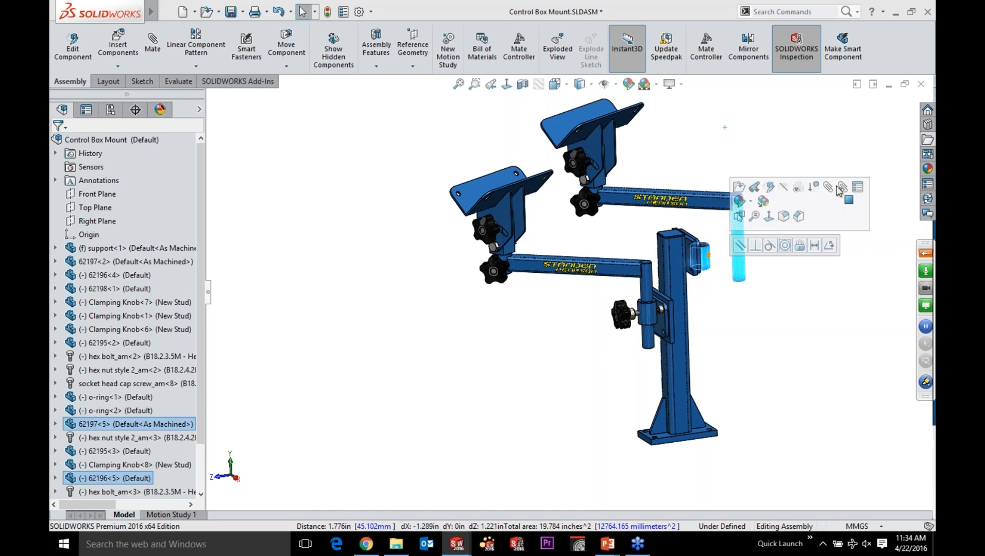
{"action": "mouse_move", "coordinate": [836, 188]}
{"action": "left_mouse_down"}
{"action": "mouse_move", "coordinate": [846, 154]}
{"action": "mouse_move", "coordinate": [835, 181]}
{"action": "mouse_move", "coordinate": [841, 206]}
{"action": "left_mouse_up"}
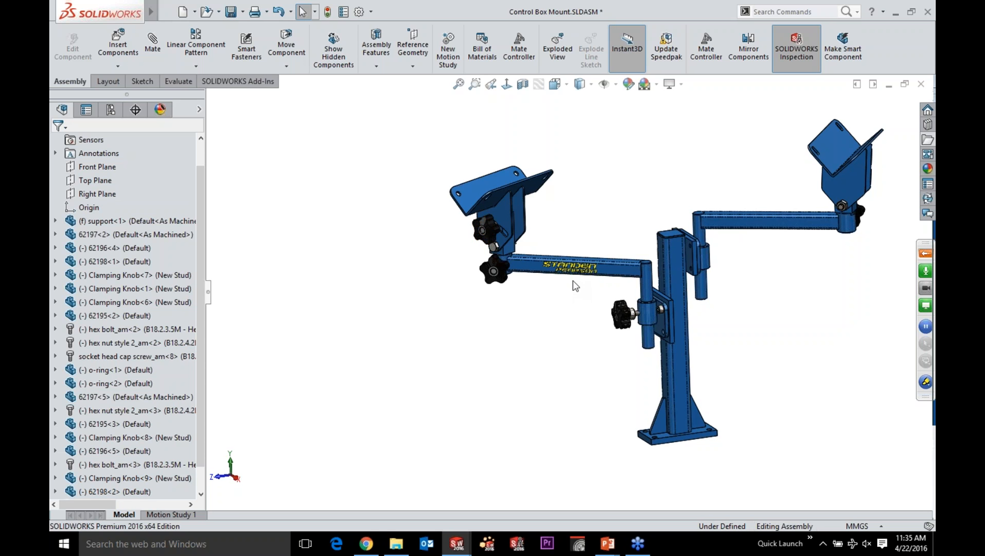
Switch to the 0315_ENSAMBLE BUT 28 assembly and insert Bronze Bearing.SLDPRT beside the yellow support in the 80 mm Bore X 57 mm Long configuration
{"action": "key", "text": "ctrl+Tab"}
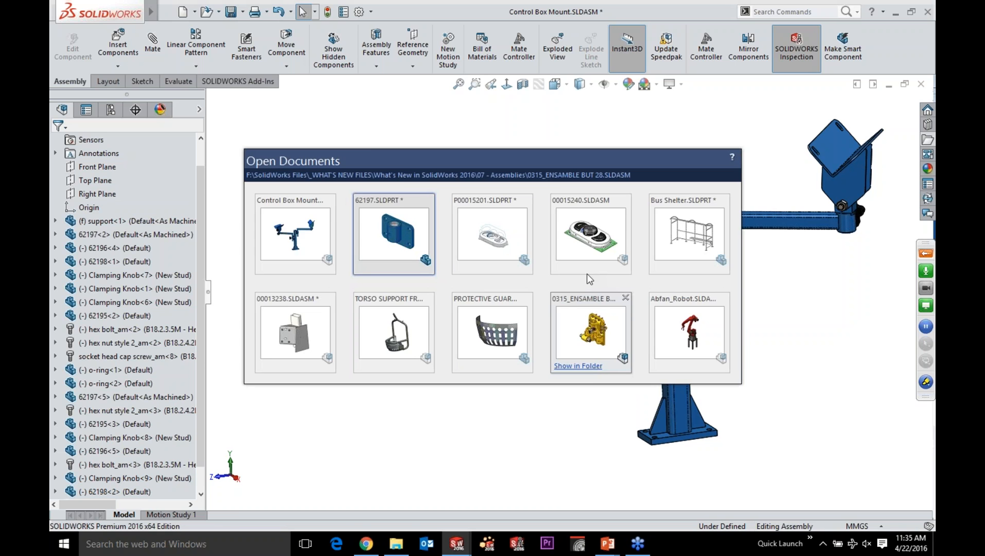
{"action": "left_click", "coordinate": [588, 296]}
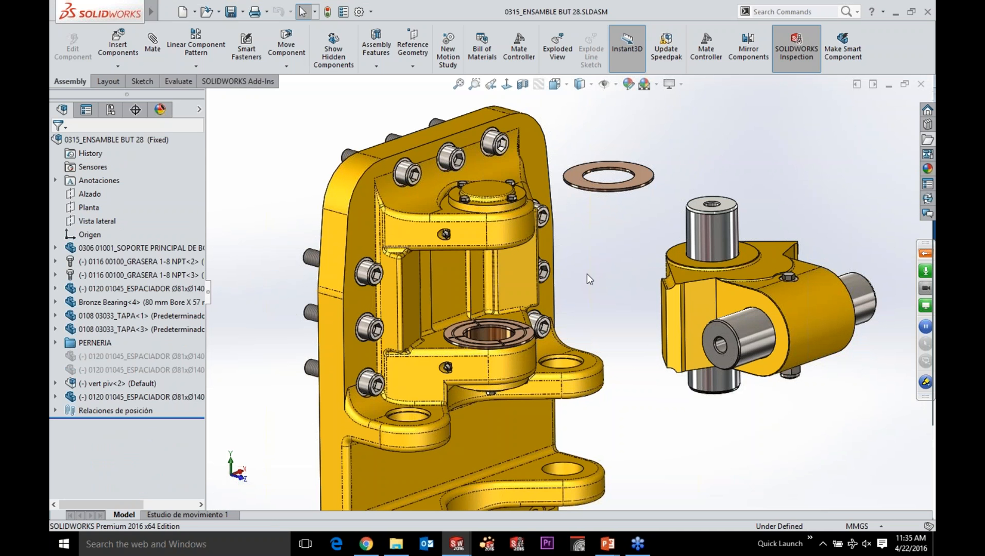
{"action": "left_click", "coordinate": [118, 46]}
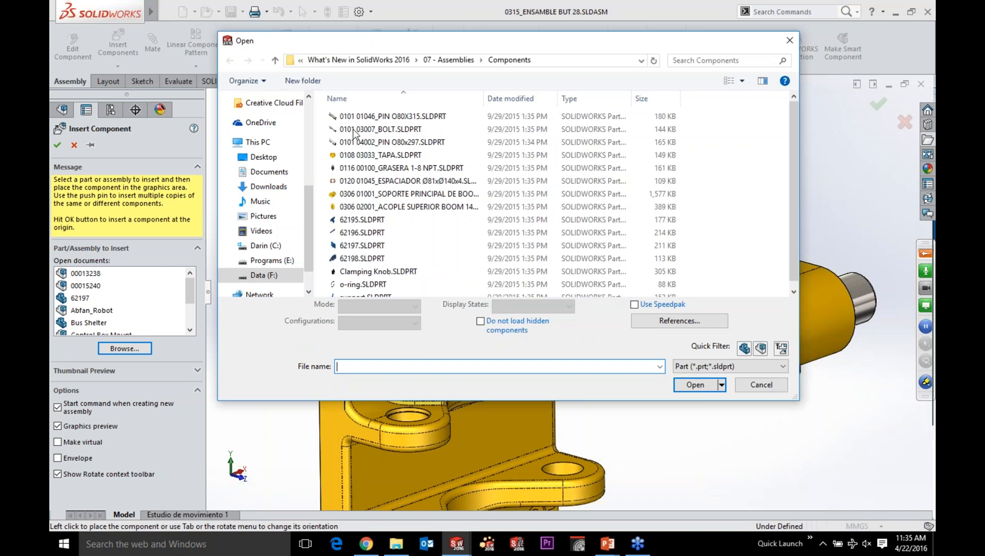
{"action": "left_click", "coordinate": [397, 129]}
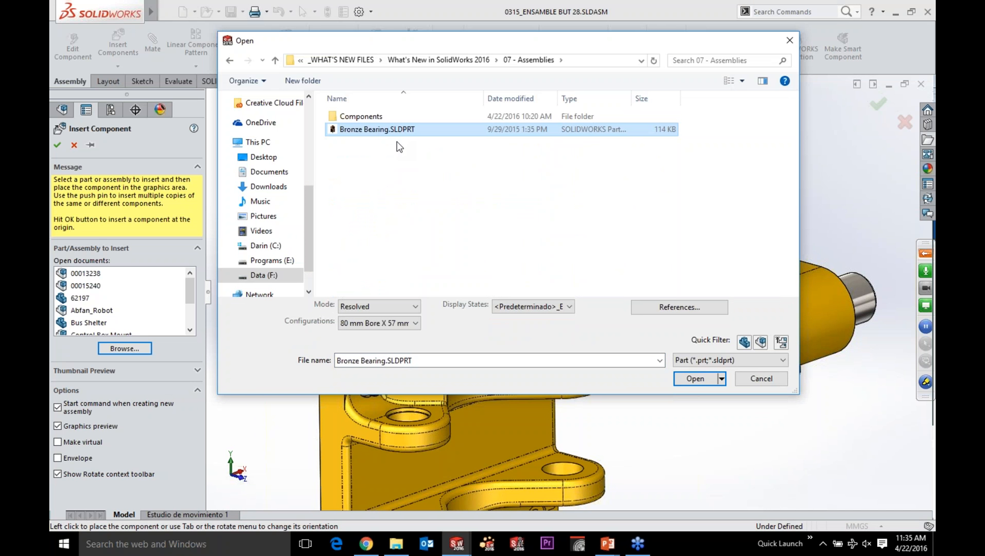
{"action": "left_click", "coordinate": [415, 325]}
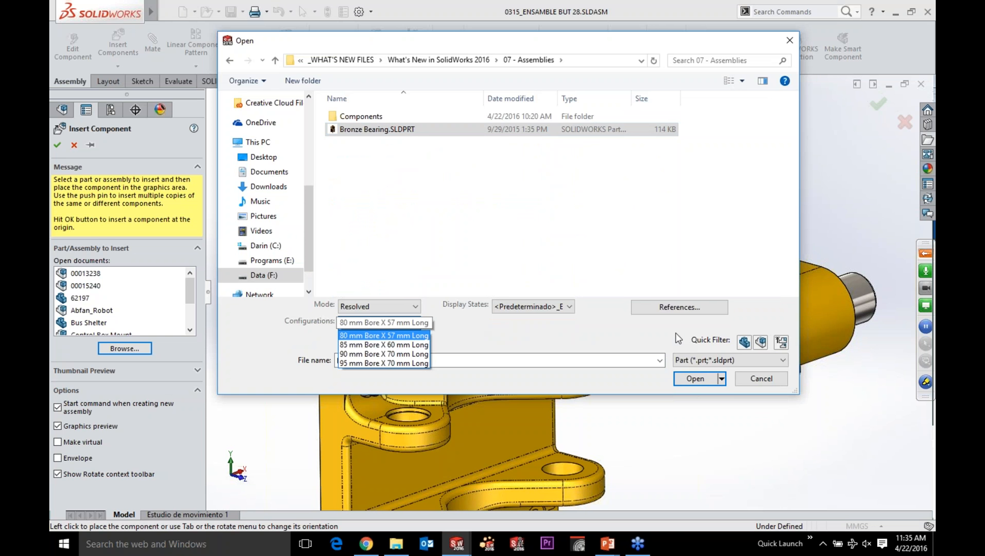
{"action": "left_click", "coordinate": [190, 351]}
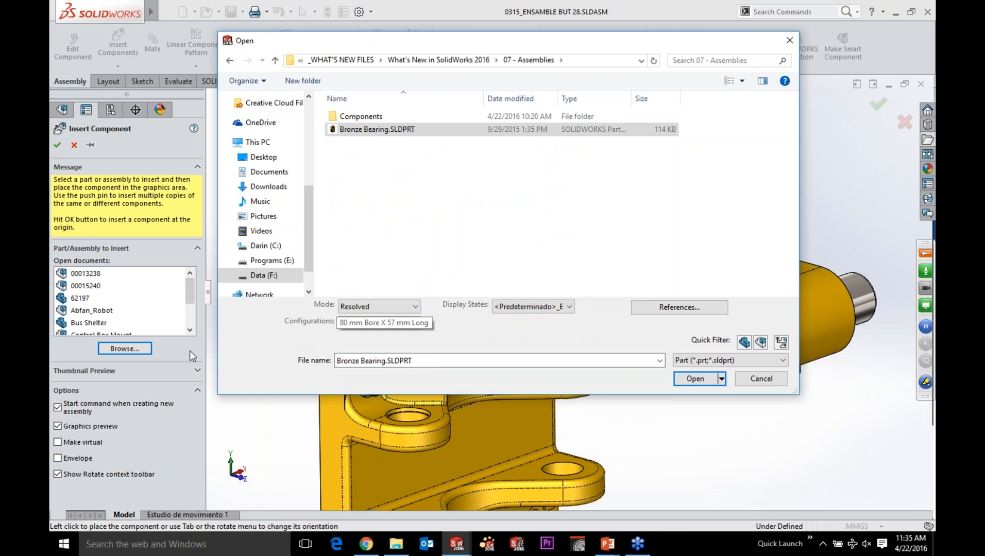
{"action": "key", "text": "Return"}
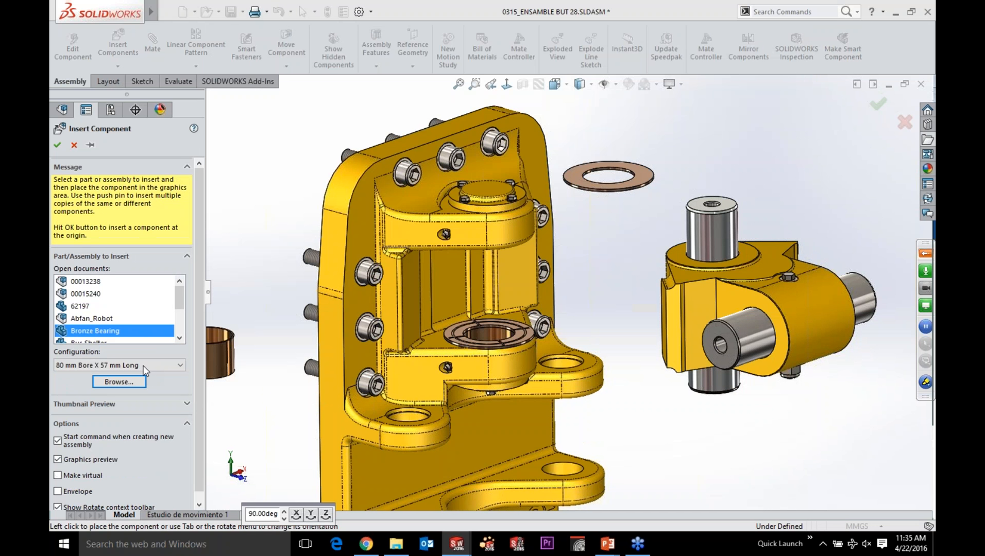
{"action": "left_click", "coordinate": [146, 366]}
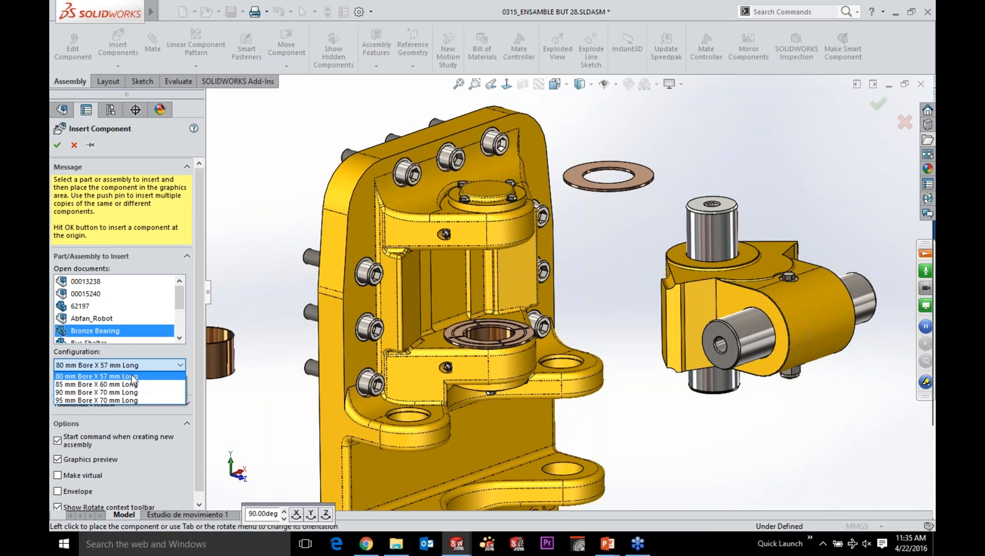
{"action": "left_click", "coordinate": [131, 376]}
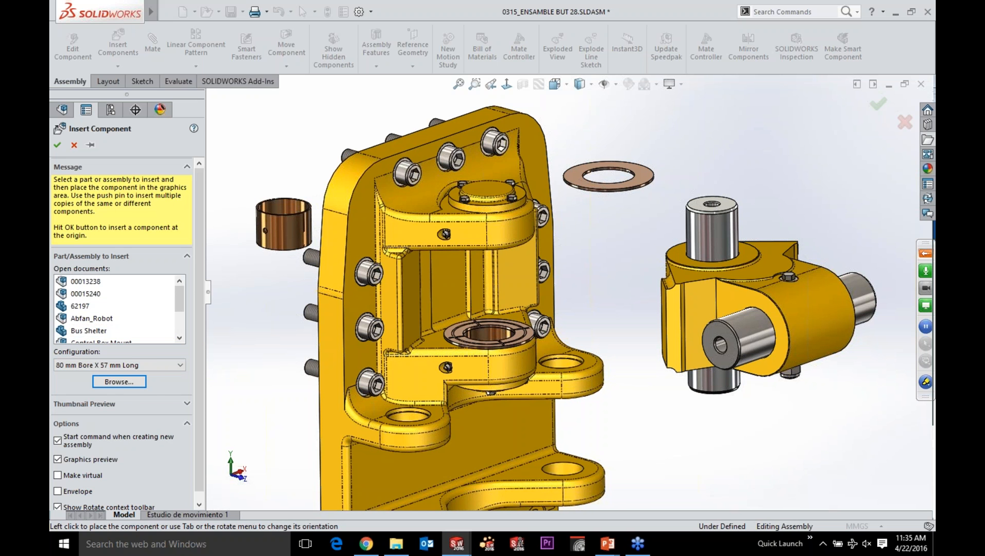
{"action": "left_click", "coordinate": [243, 235]}
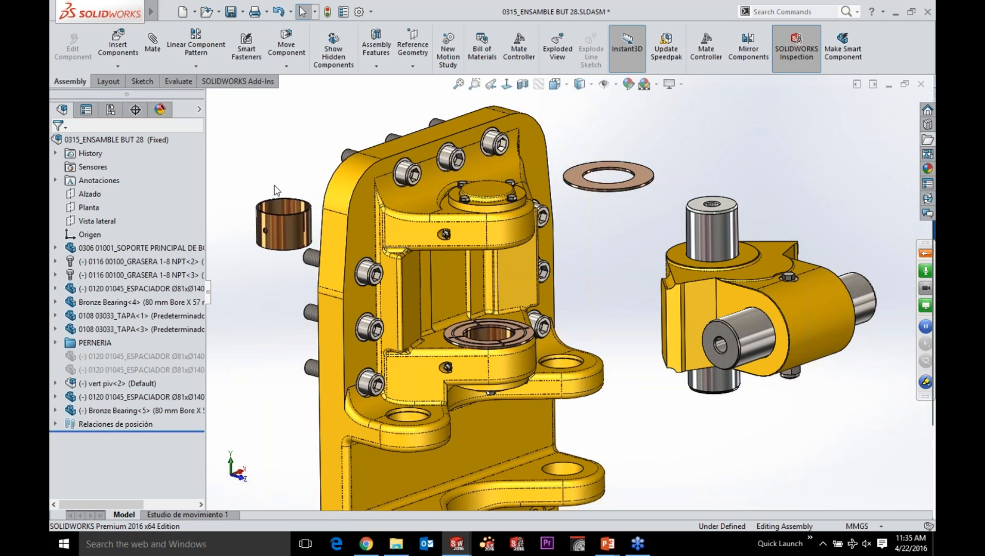
Mate the new bronze bearing's cylindrical face concentric with the rounded outer face of the support's upper lug
{"action": "scroll", "coordinate": [274, 185], "scroll_direction": "down", "scroll_amount": 3}
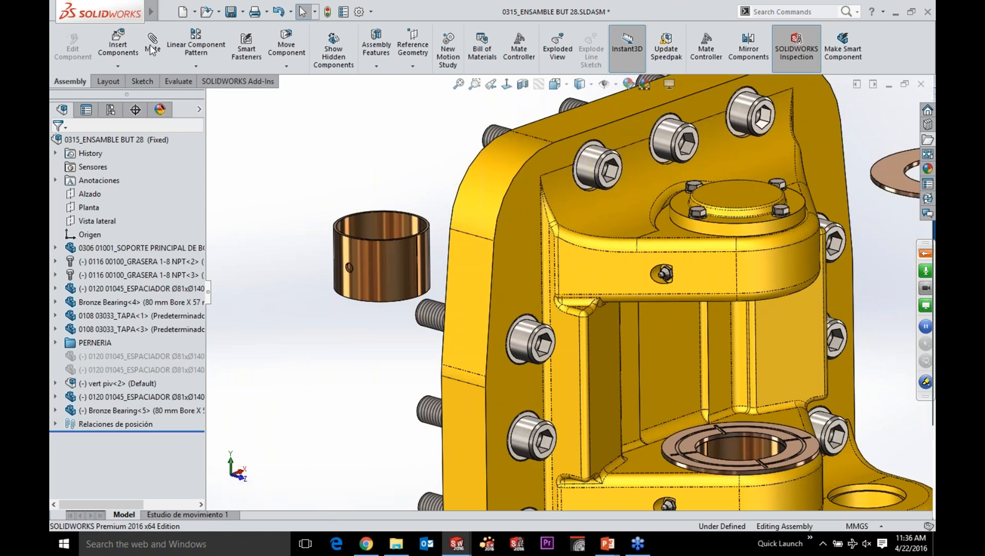
{"action": "left_click", "coordinate": [152, 46]}
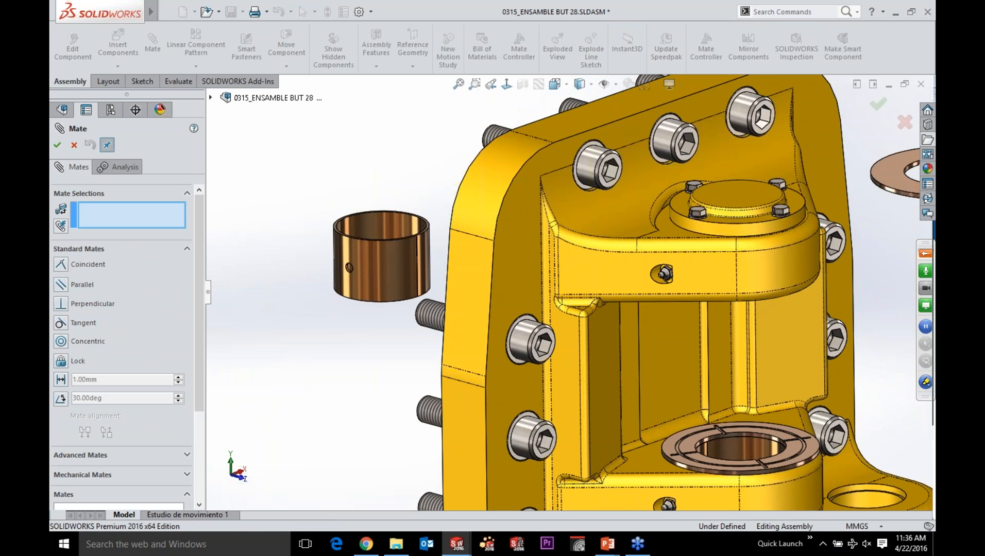
{"action": "left_click", "coordinate": [757, 268]}
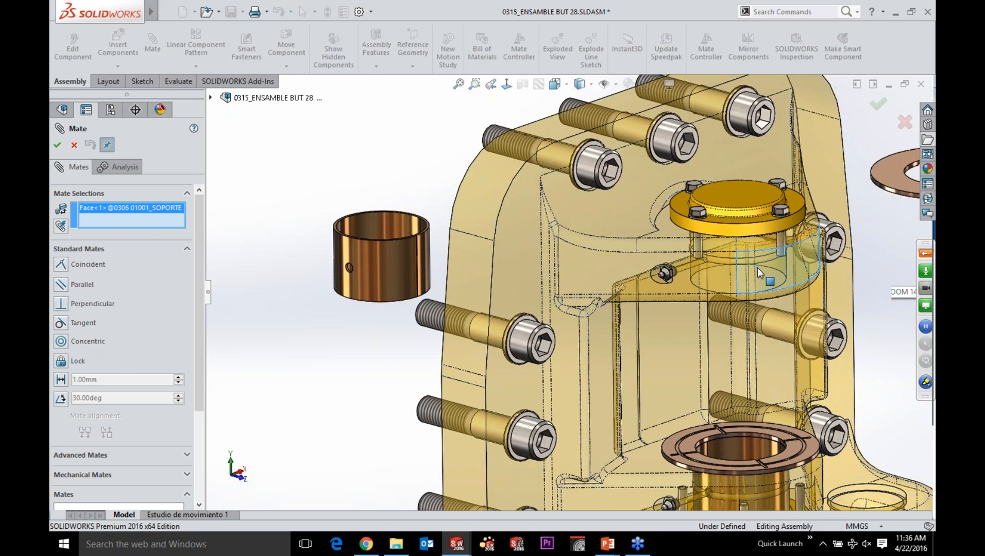
{"action": "left_click", "coordinate": [403, 247]}
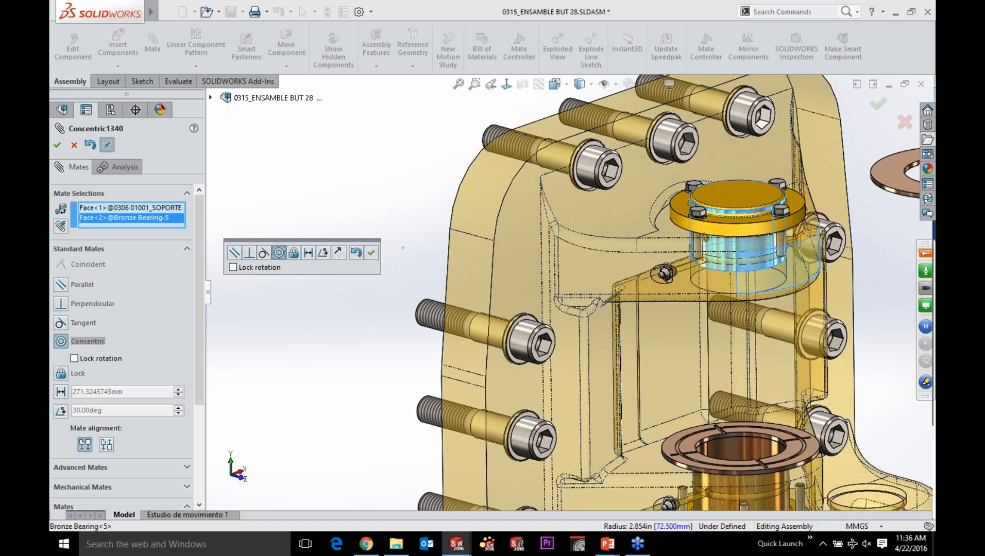
{"action": "left_click", "coordinate": [371, 253]}
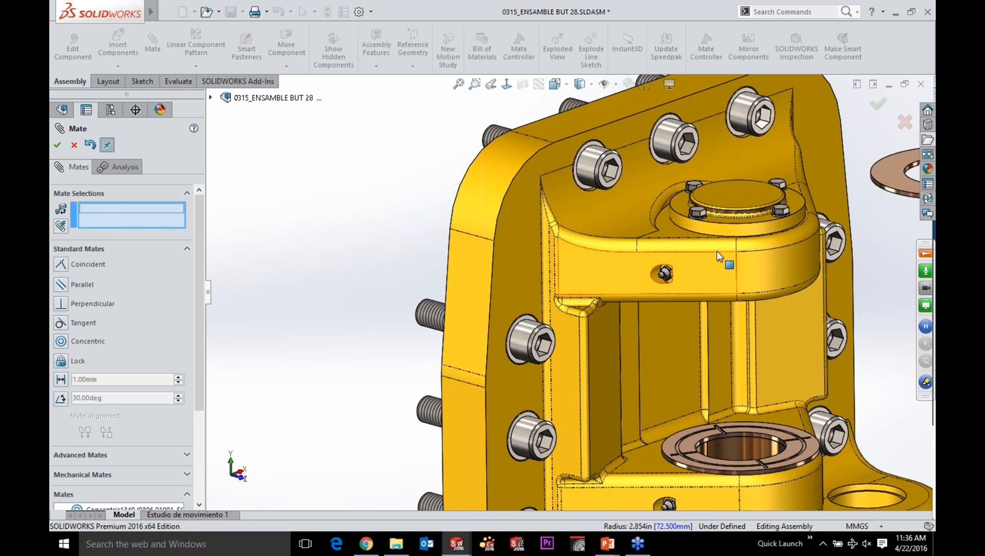
Mate the upper lug's grease-fitting hole concentric with the small radial hole in the bronze bearing, and finish mating
{"action": "scroll", "coordinate": [717, 251], "scroll_direction": "down", "scroll_amount": 5}
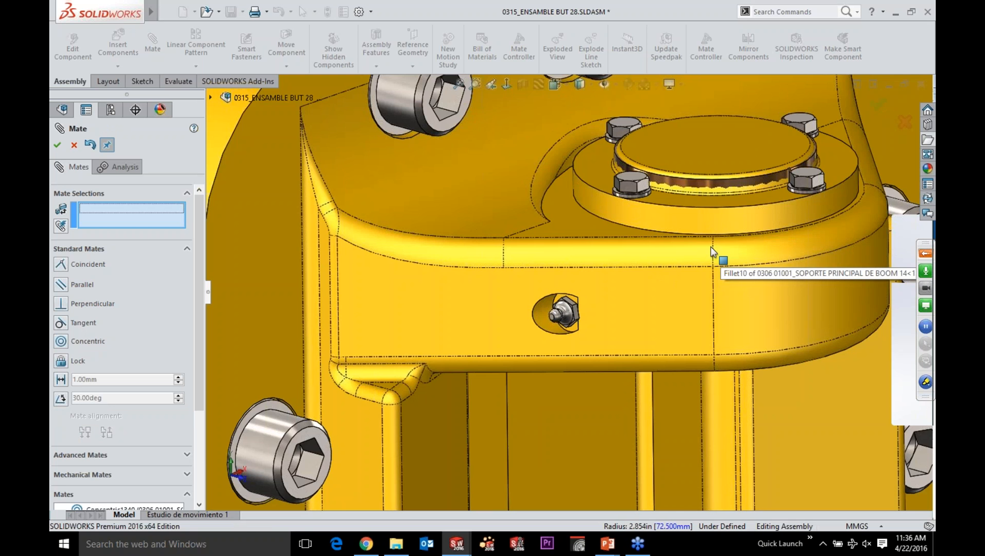
{"action": "scroll", "coordinate": [710, 247], "scroll_direction": "down", "scroll_amount": 2}
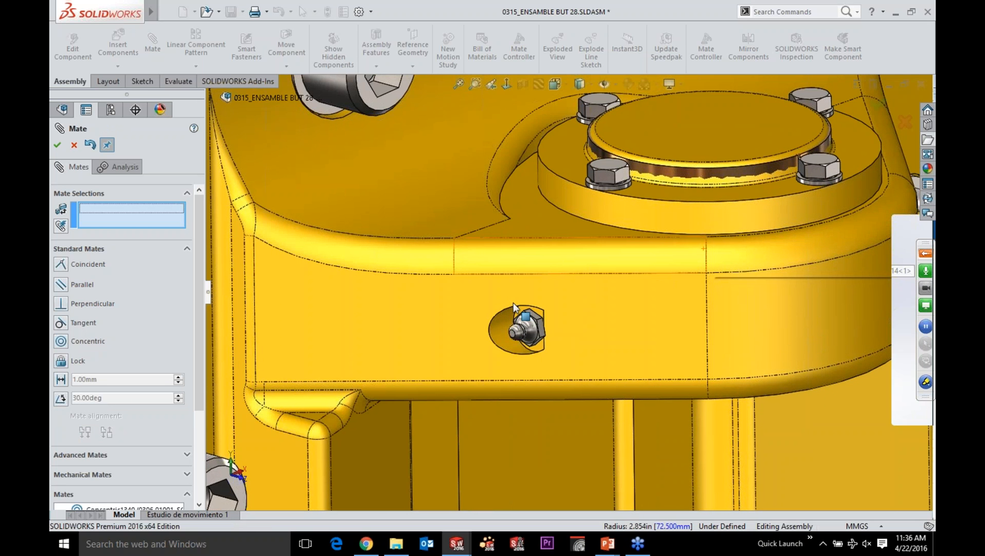
{"action": "left_click", "coordinate": [501, 326]}
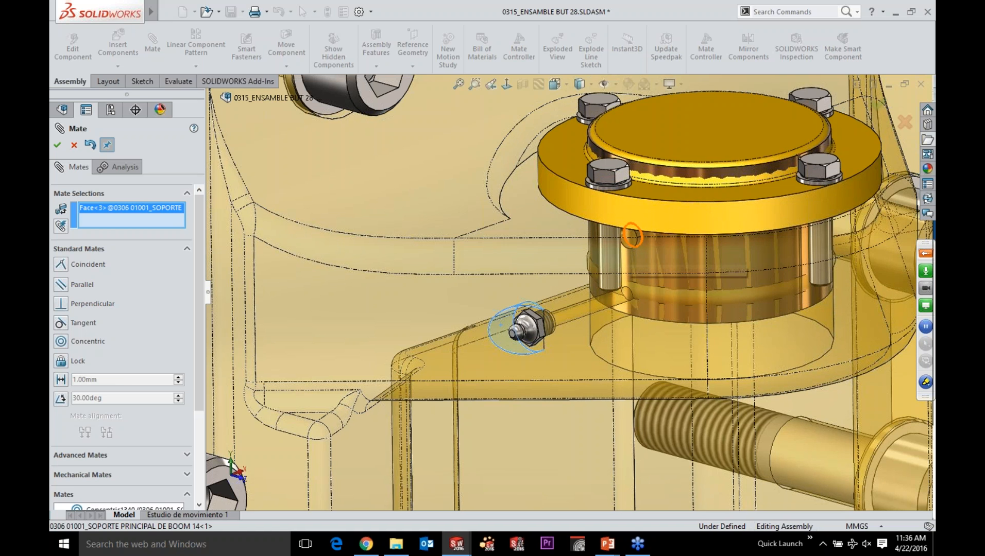
{"action": "left_click", "coordinate": [631, 236]}
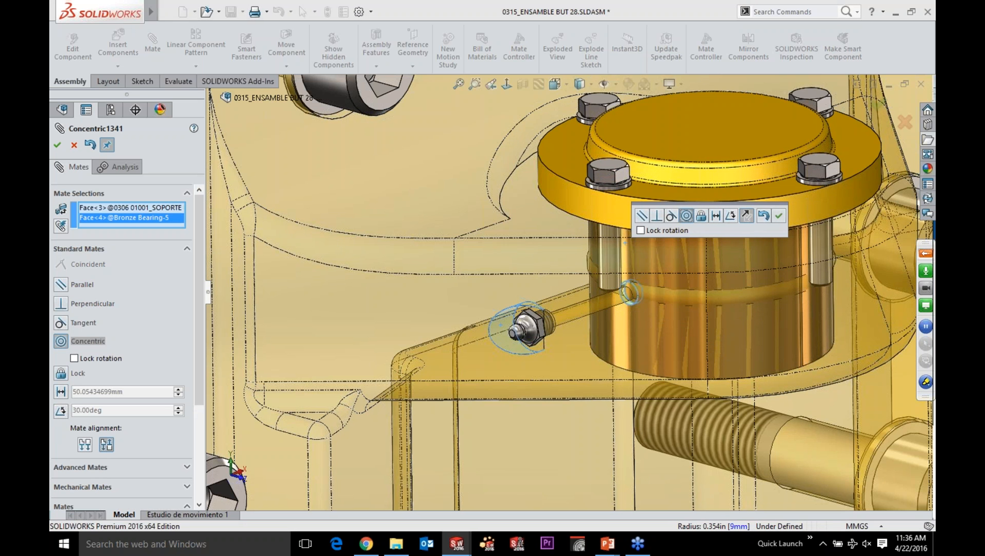
{"action": "key", "text": "Return"}
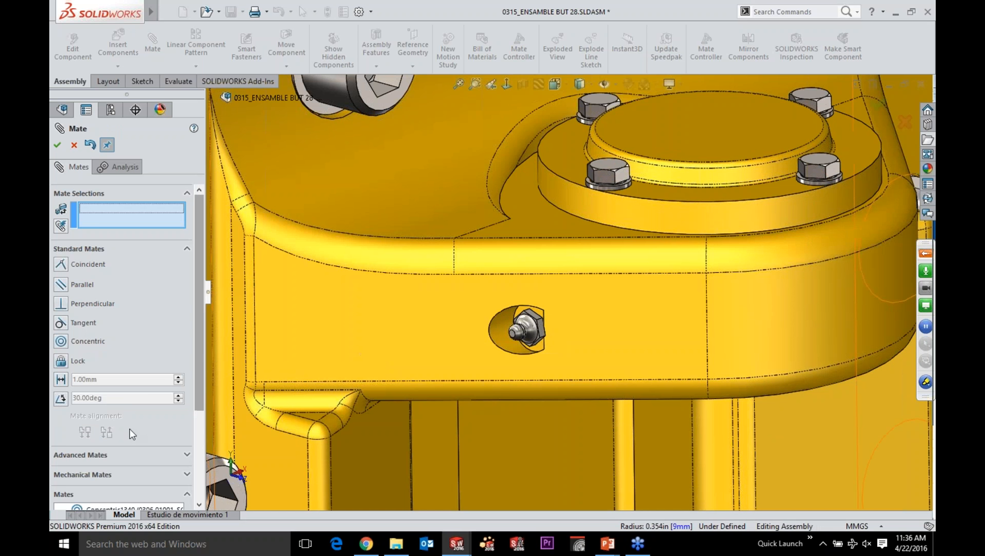
{"action": "scroll", "coordinate": [129, 430], "scroll_direction": "down", "scroll_amount": 3}
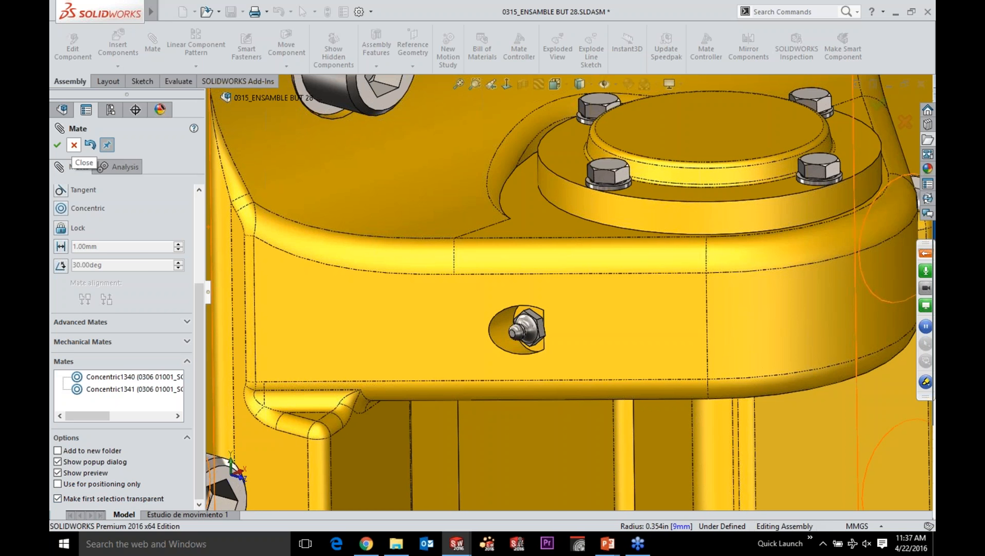
{"action": "left_click", "coordinate": [74, 145]}
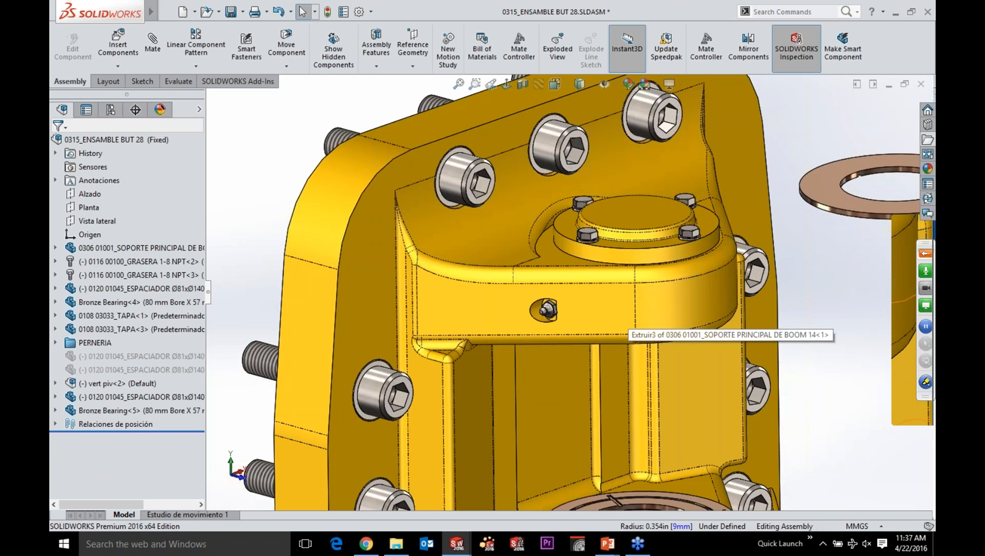
Mate the loose spacer ring's outer circular edge concentric with the rounded outer face of the support's upper lug
{"action": "scroll", "coordinate": [848, 288], "scroll_direction": "up", "scroll_amount": 1}
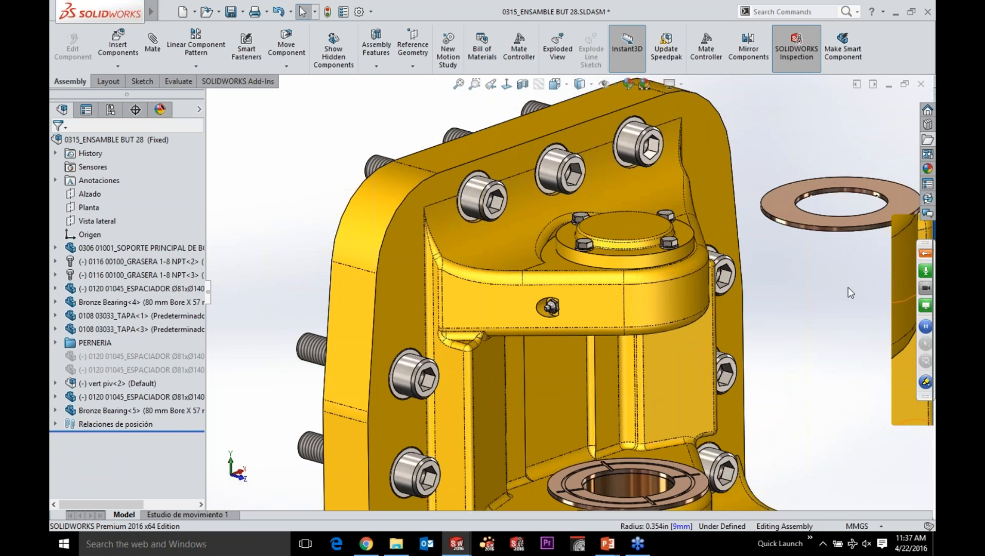
{"action": "key", "text": "Return"}
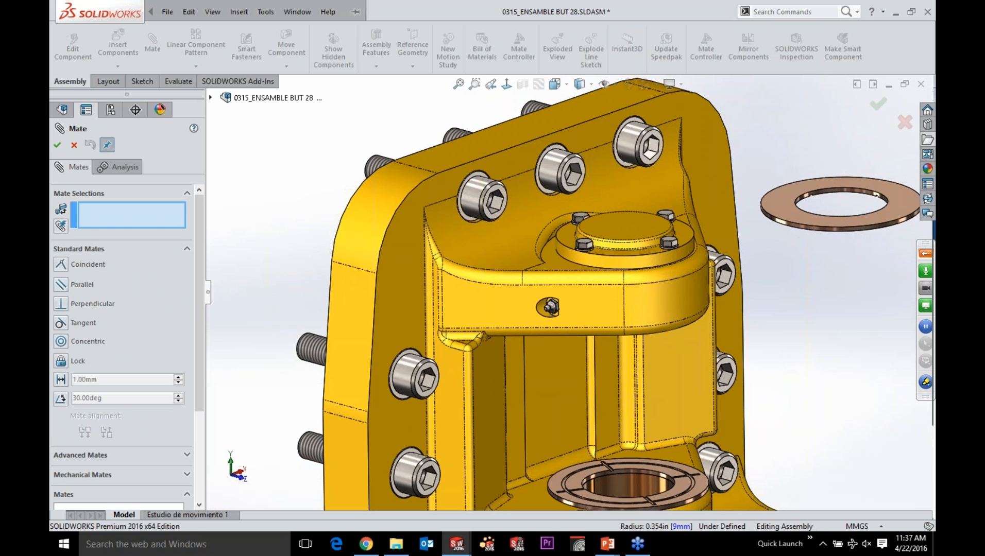
{"action": "left_click", "coordinate": [643, 298]}
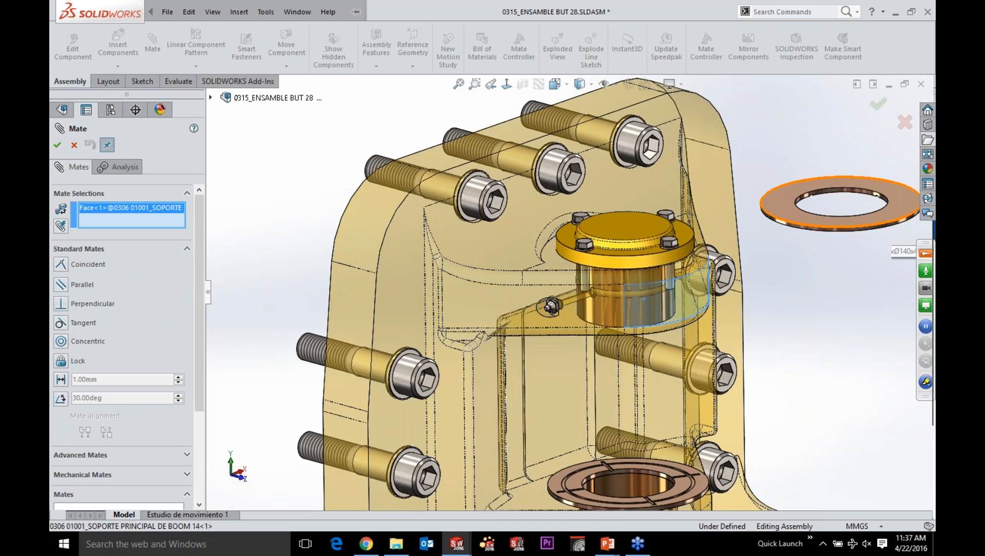
{"action": "left_click", "coordinate": [876, 228]}
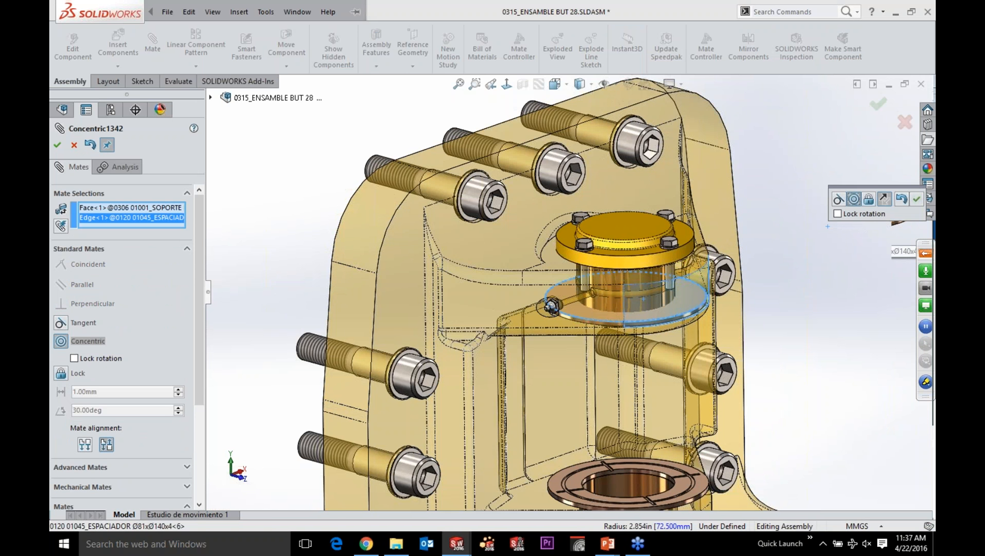
{"action": "key", "text": "Return"}
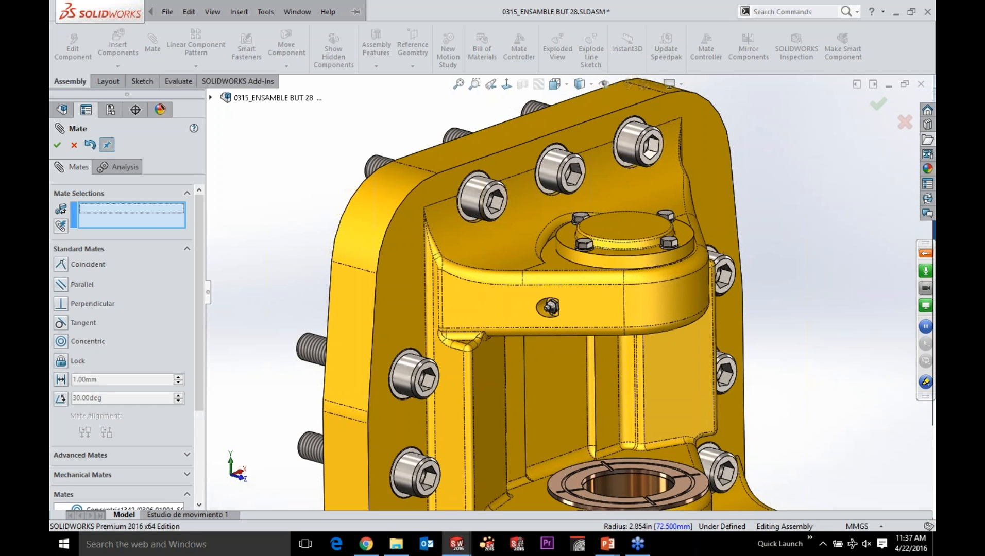
Mate the spacer ring's upper flat face coincident with the underside of the support's upper lug, and finish mating
{"action": "middle_click_drag", "start_coordinate": [696, 392], "coordinate": [653, 361]}
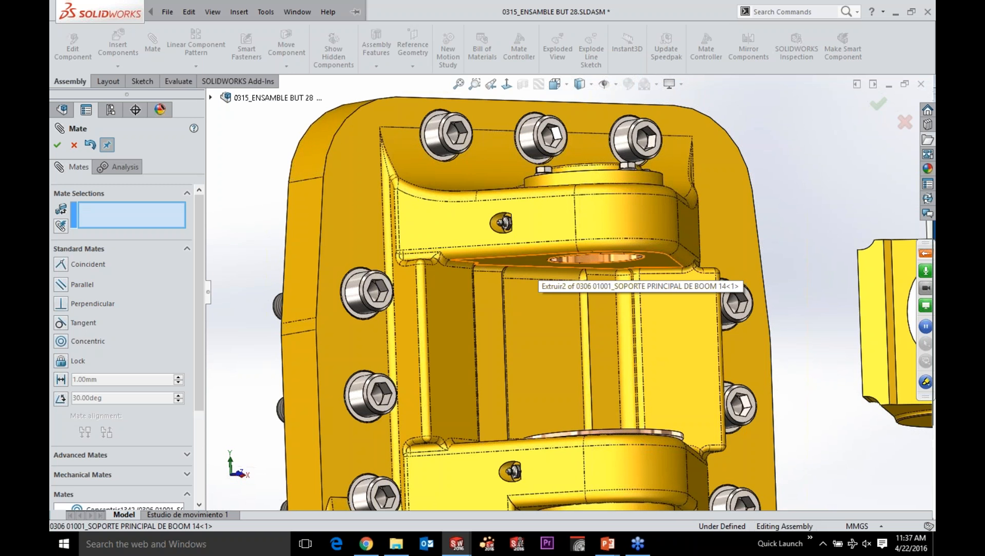
{"action": "left_click", "coordinate": [538, 261]}
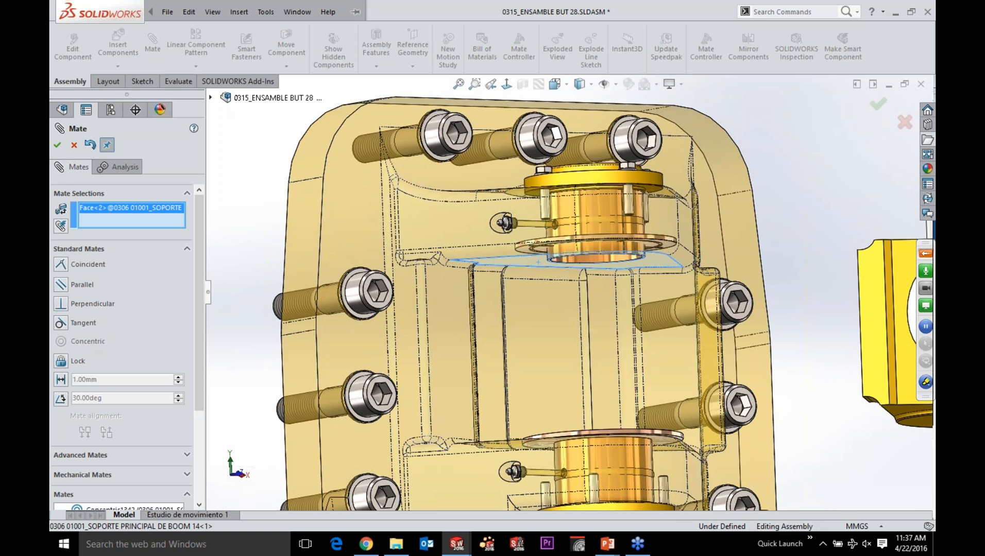
{"action": "middle_click_drag", "start_coordinate": [538, 262], "coordinate": [541, 239]}
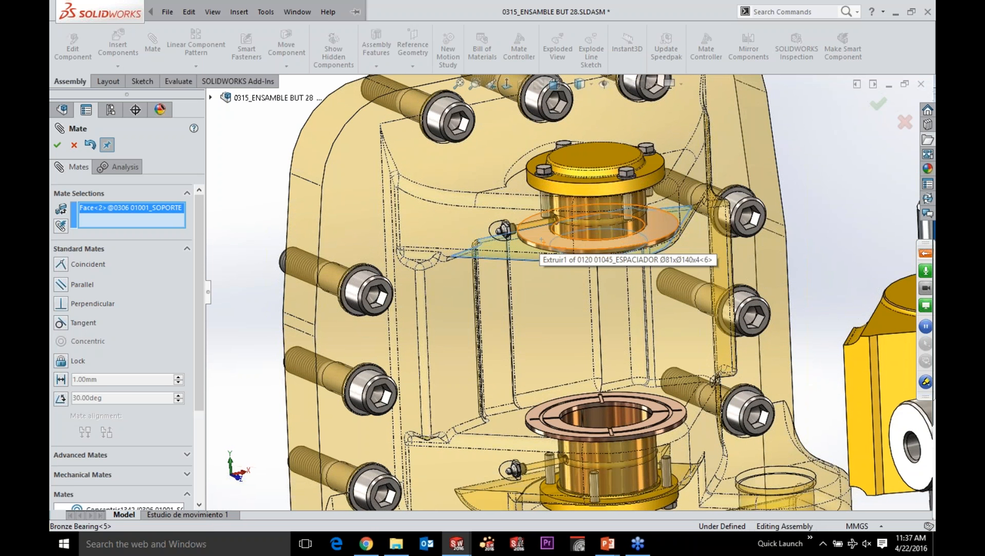
{"action": "left_click", "coordinate": [540, 240]}
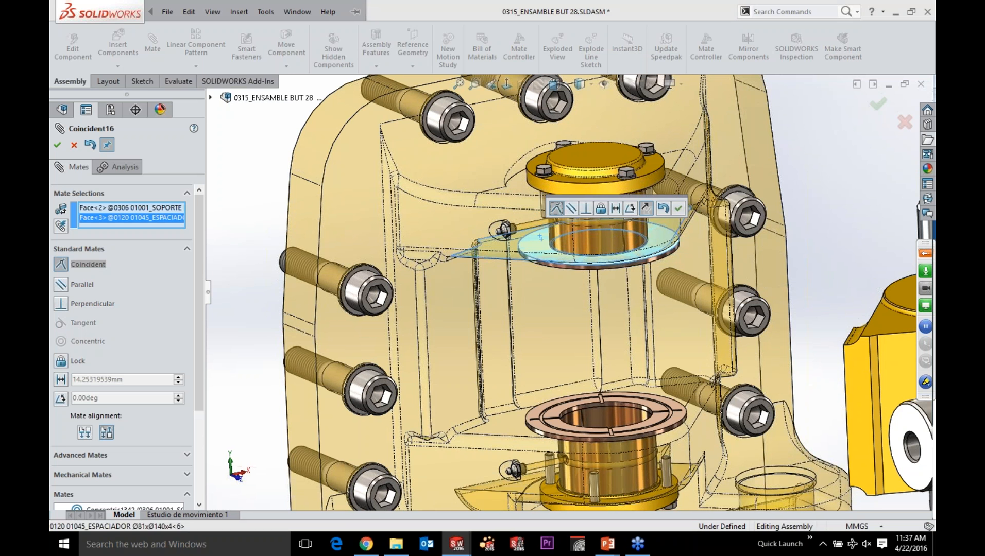
{"action": "left_click", "coordinate": [876, 105]}
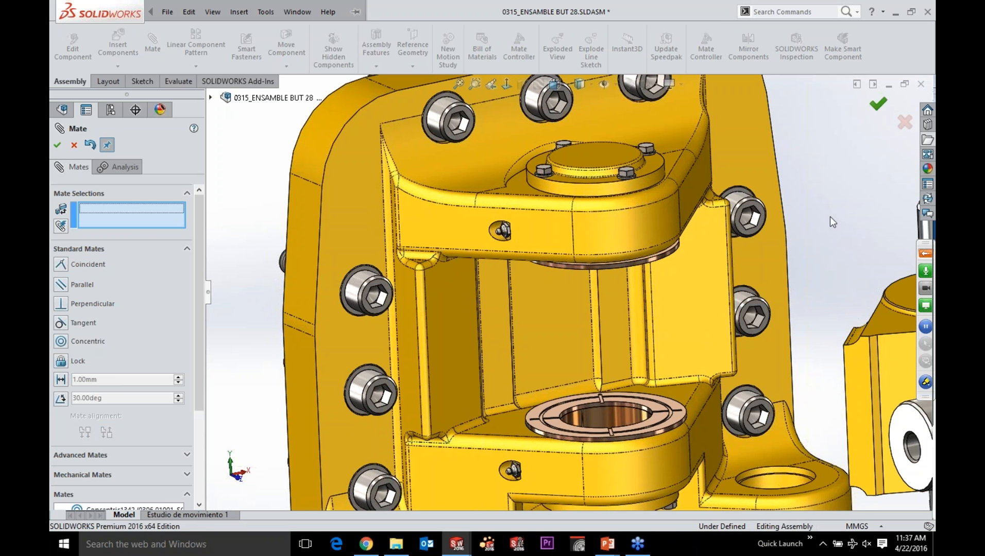
{"action": "key", "text": "Escape"}
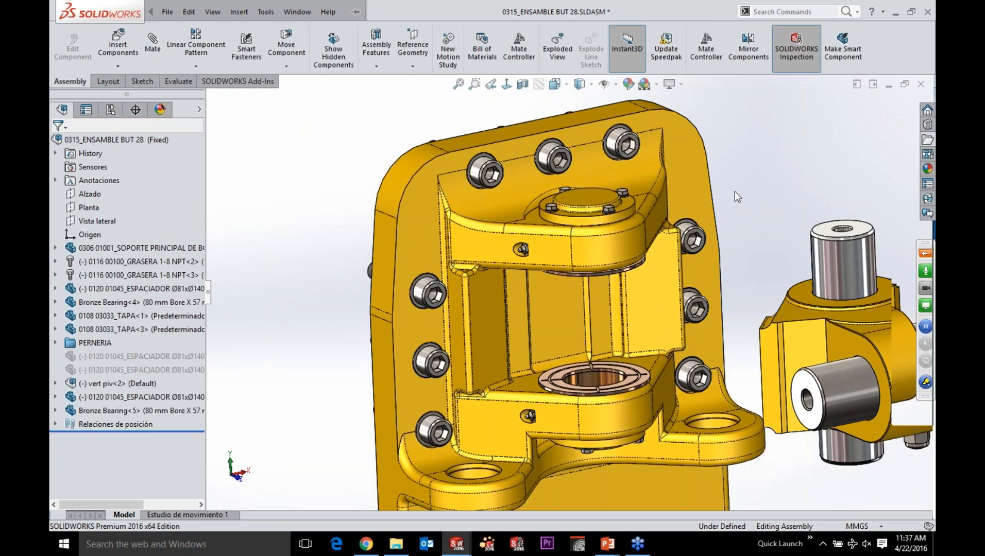
Select the whole vert piv<2> subassembly by way of its vertical pin and show it in a separate component preview
{"action": "scroll", "coordinate": [735, 192], "scroll_direction": "up", "scroll_amount": 1}
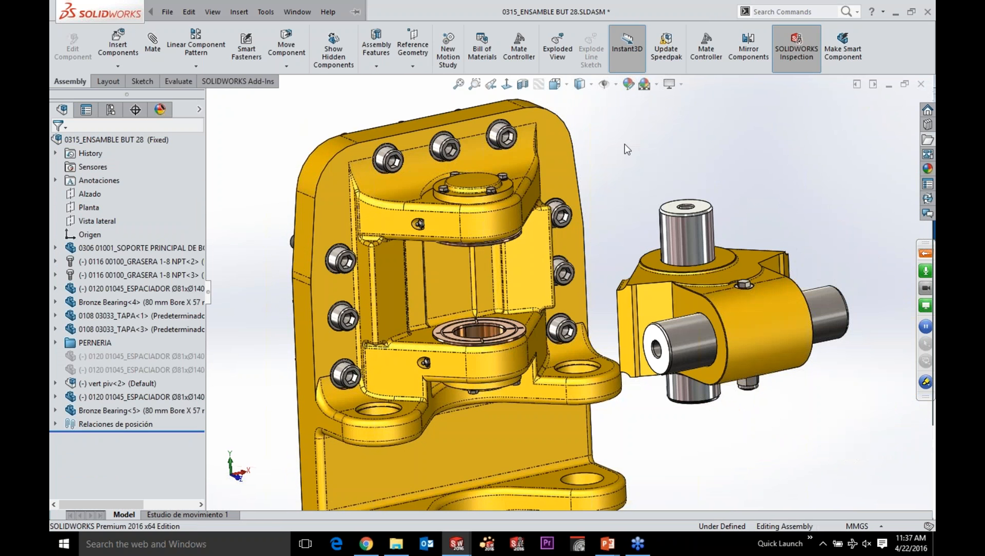
{"action": "key", "text": "Right"}
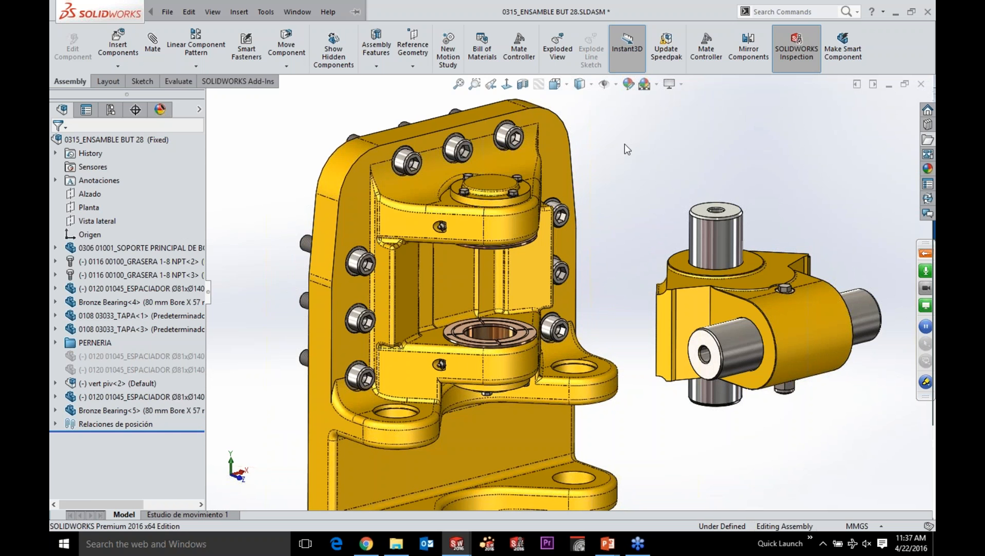
{"action": "left_click", "coordinate": [717, 234]}
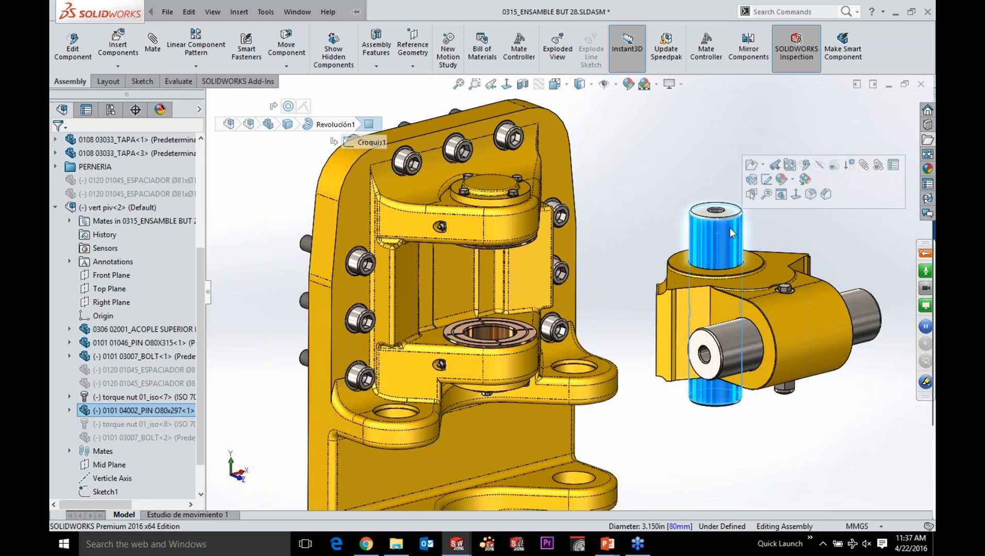
{"action": "key", "text": "d"}
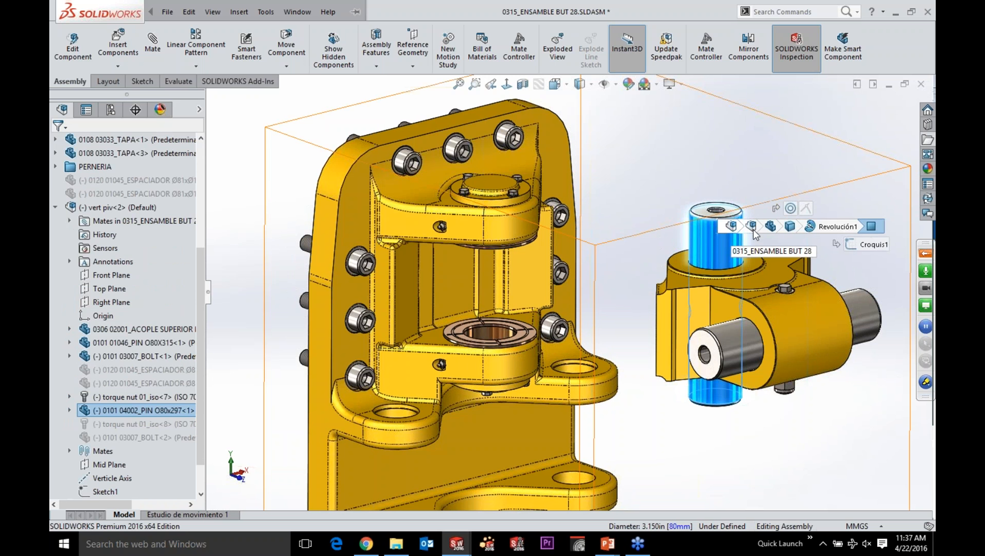
{"action": "key", "text": "Escape"}
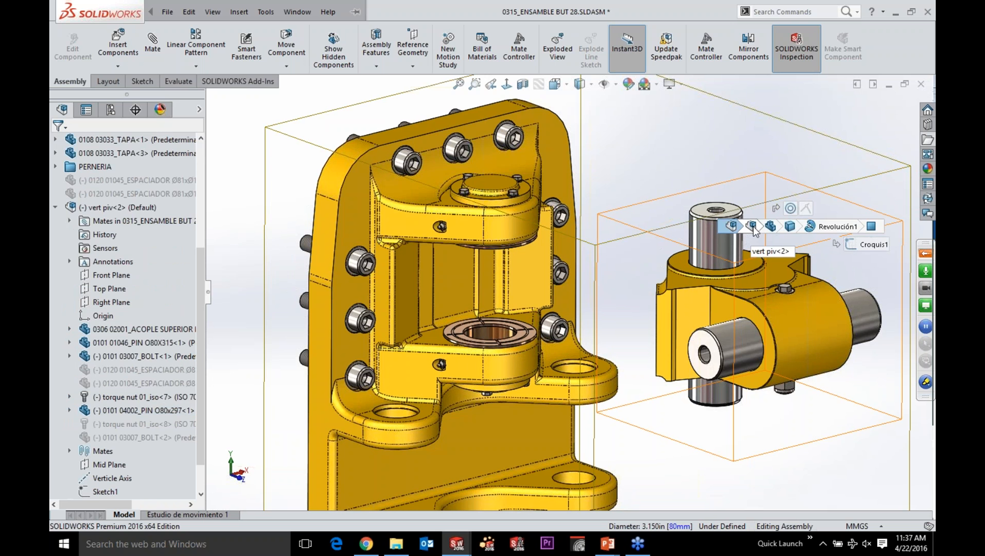
{"action": "left_click", "coordinate": [752, 227]}
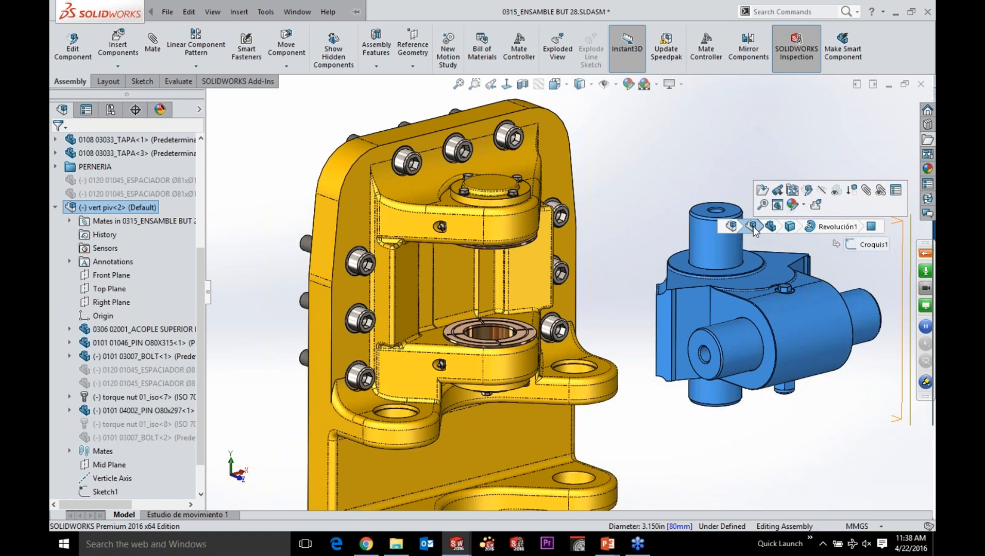
{"action": "left_click", "coordinate": [777, 205]}
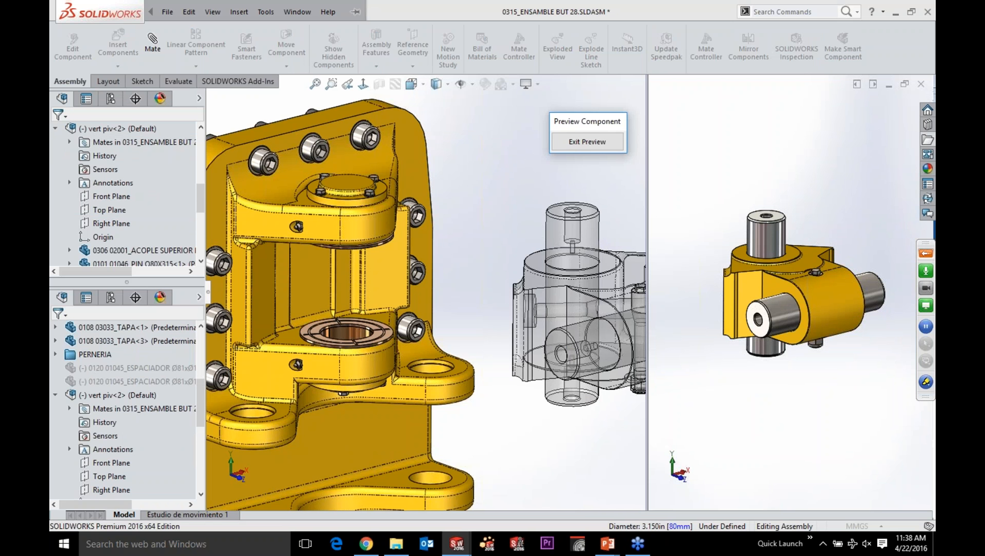
{"action": "middle_click_drag", "start_coordinate": [803, 412], "coordinate": [829, 336]}
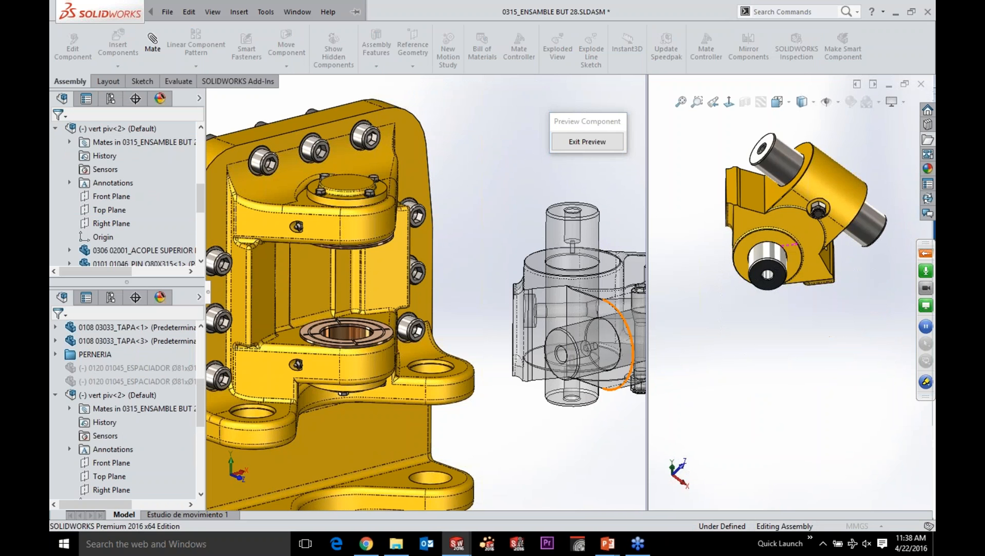
{"action": "scroll", "coordinate": [772, 194], "scroll_direction": "down", "scroll_amount": 3}
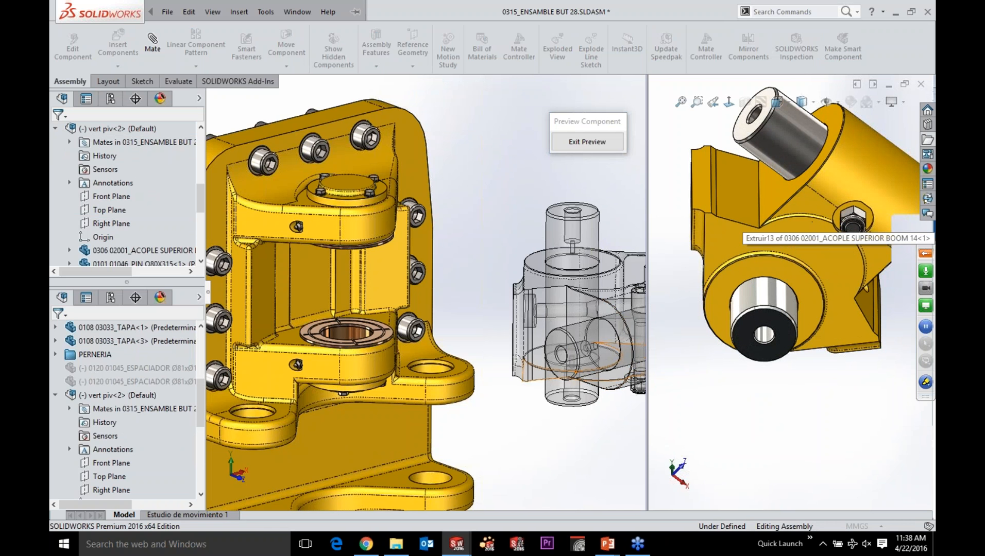